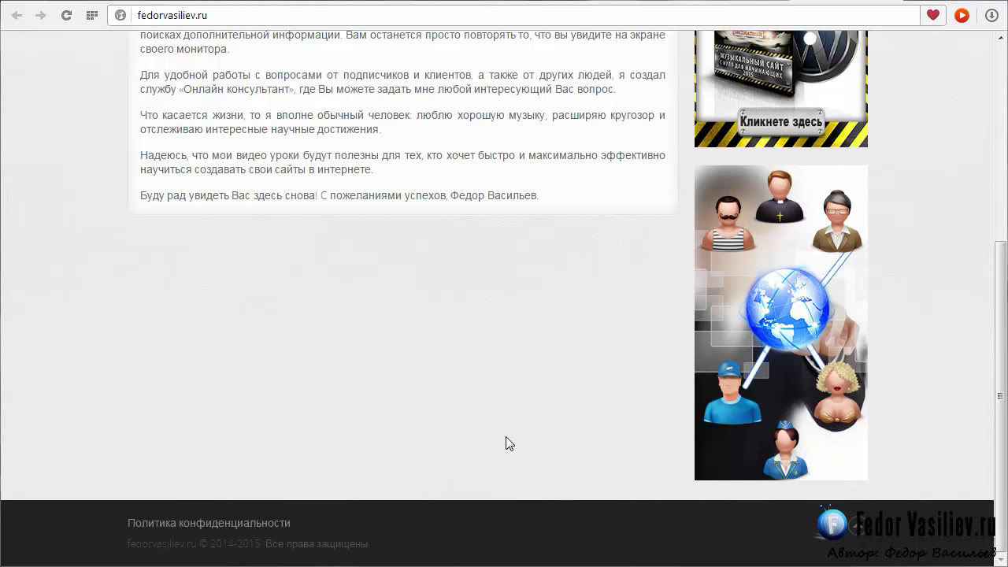
# Scroll and rearrange windows to bring up the 'баннер социальная сеть' image folder.
pyautogui.scroll(1, 507, 443)
pyautogui.scroll(2, 506, 442)
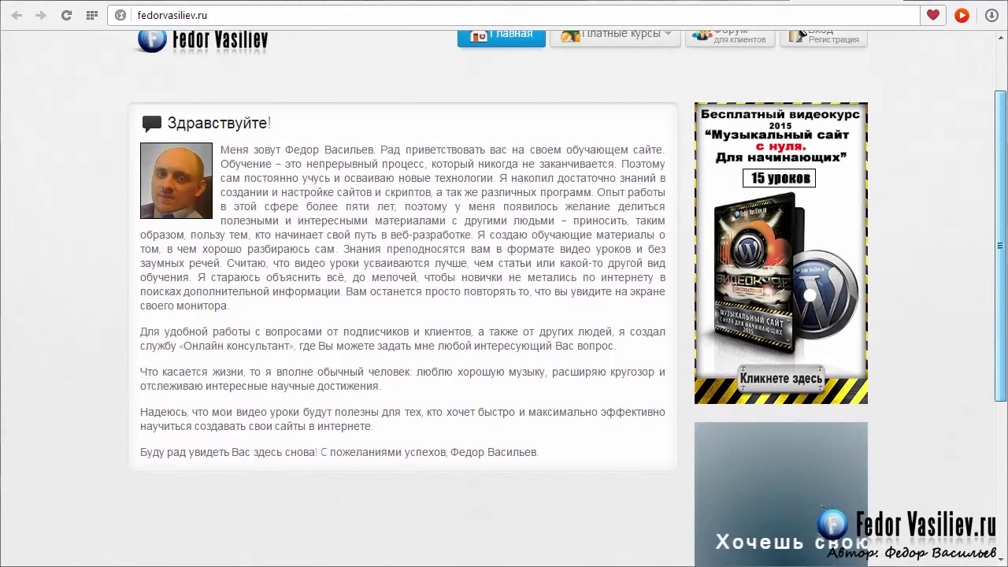
pyautogui.scroll(-2, 504, 315)
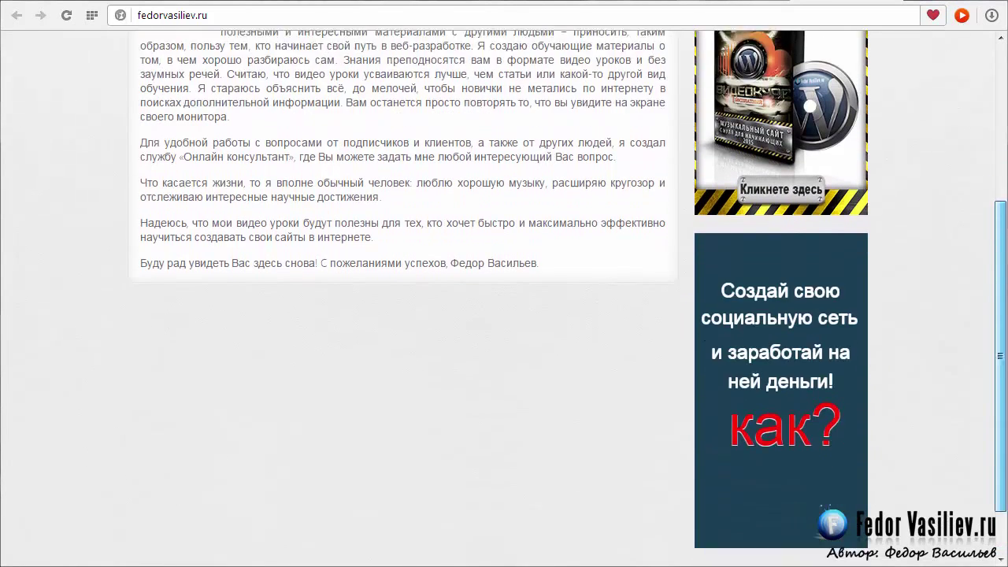
pyautogui.scroll(-1, 986, 403)
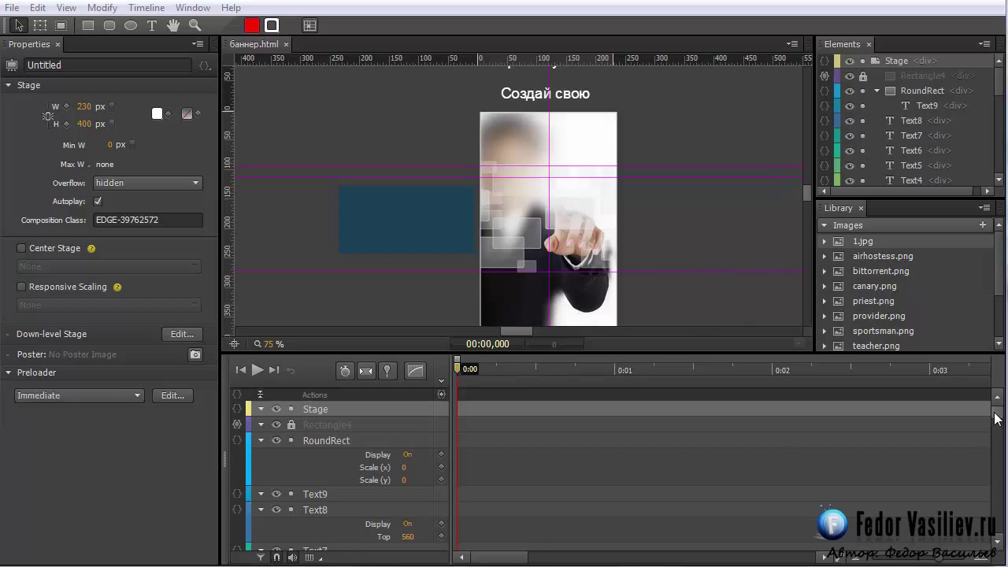
pyautogui.moveTo(994, 418); pyautogui.dragTo(995, 493)
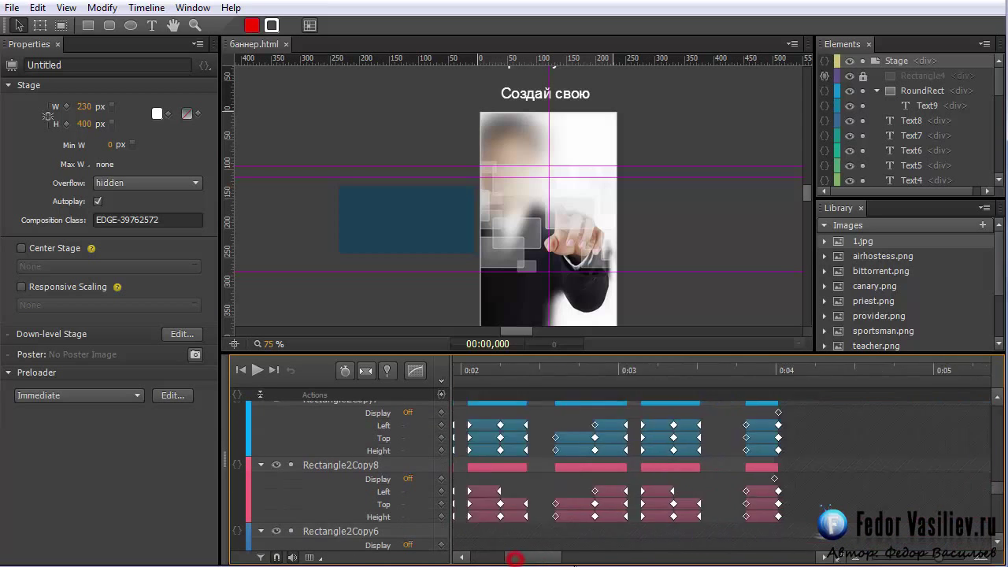
pyautogui.moveTo(517, 562); pyautogui.dragTo(520, 563)
pyautogui.moveTo(1001, 498)
pyautogui.mouseDown()
pyautogui.moveTo(1003, 537)
pyautogui.moveTo(809, 195)
pyautogui.mouseUp()
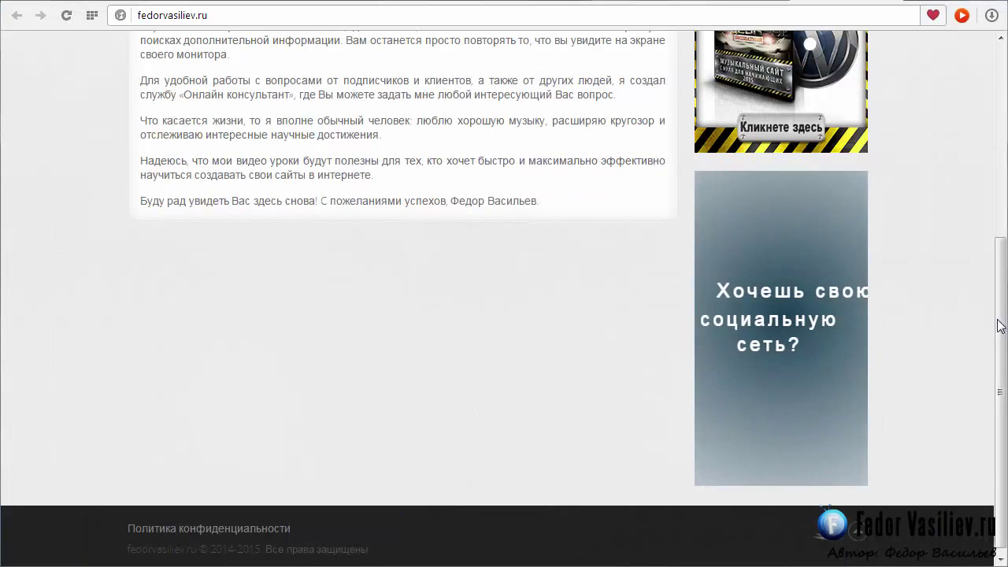
pyautogui.moveTo(1001, 339); pyautogui.dragTo(1001, 335)
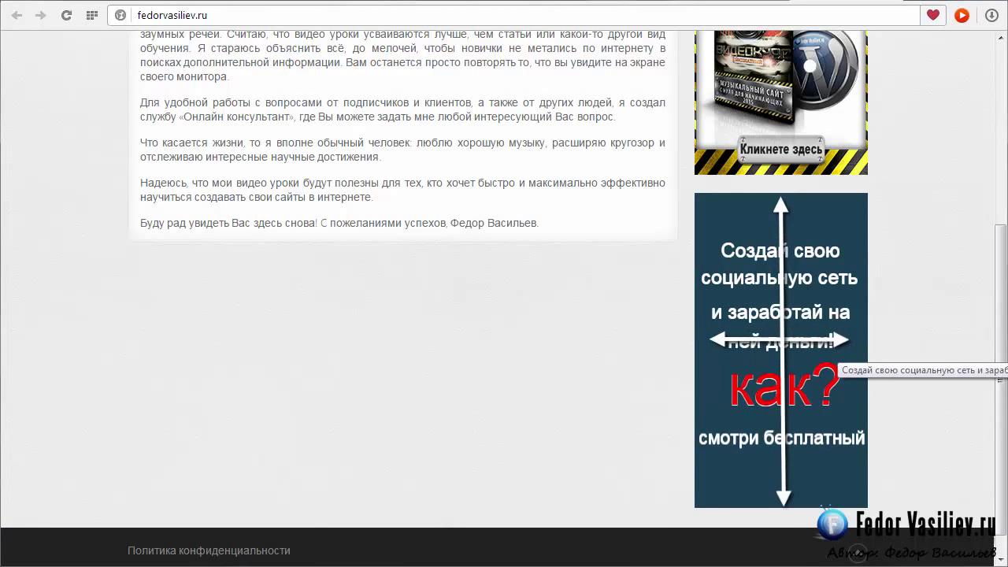
pyautogui.moveTo(1001, 381); pyautogui.dragTo(977, 221)
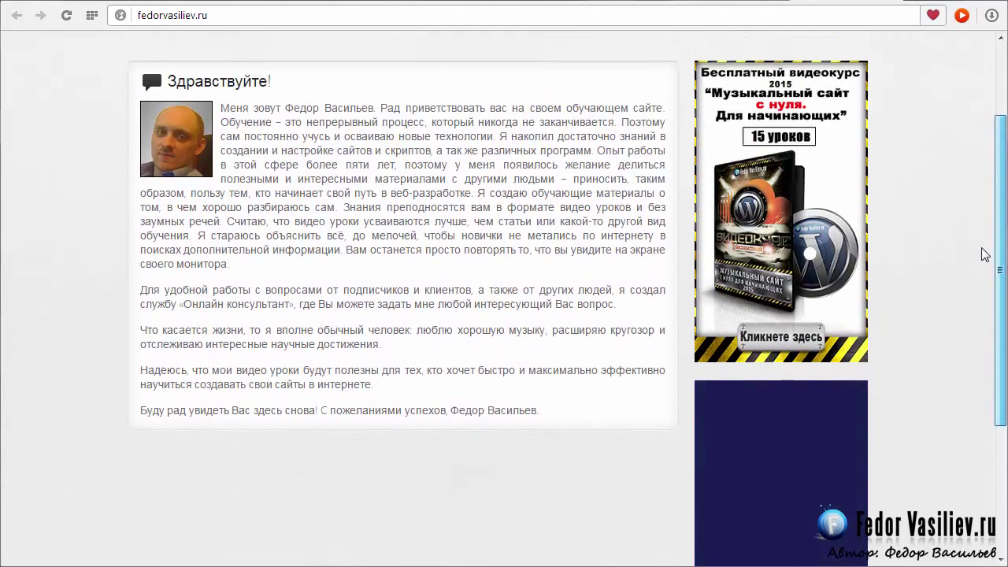
pyautogui.scroll(-3, 976, 221)
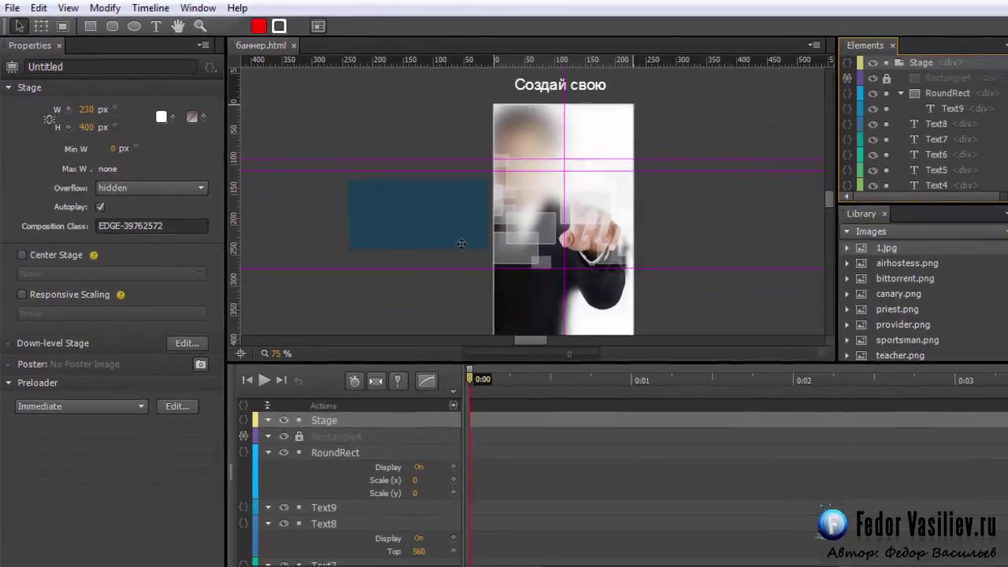
# Create a new composition with a 230 × 400 px stage, zoomed out to fit.
pyautogui.click(12, 9)
pyautogui.click(36, 26)
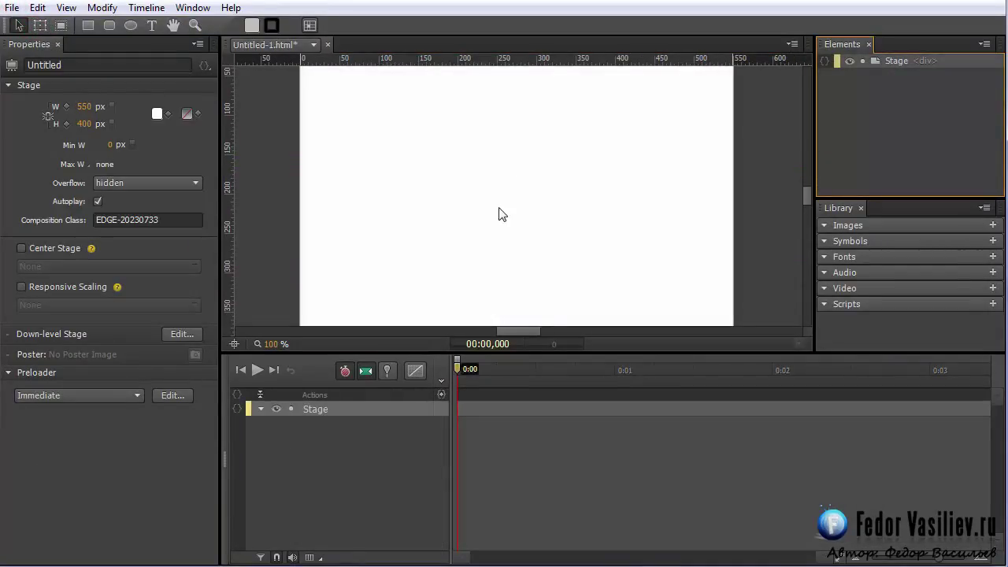
pyautogui.click(83, 109)
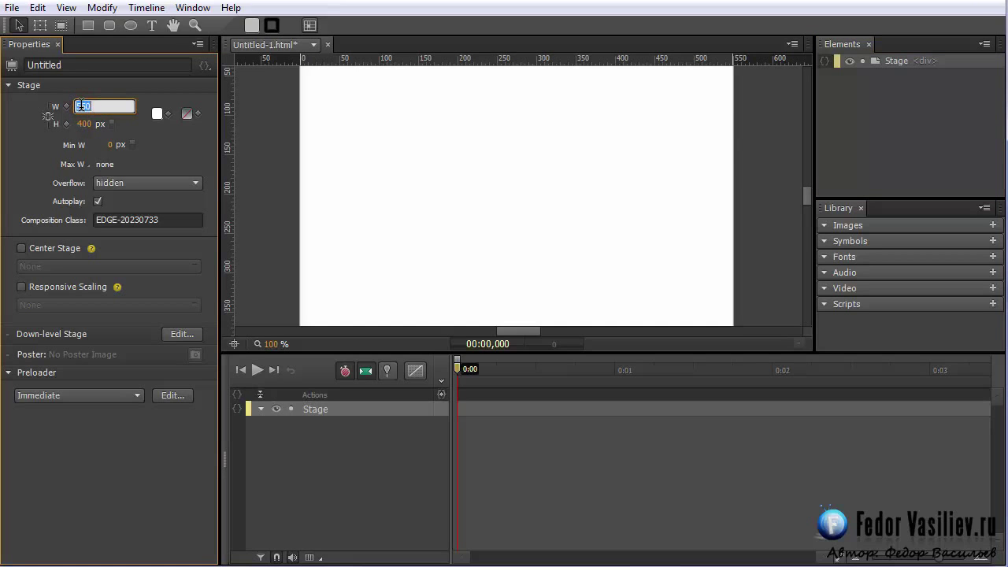
pyautogui.write('250')
pyautogui.press('Return')
pyautogui.click(271, 47)
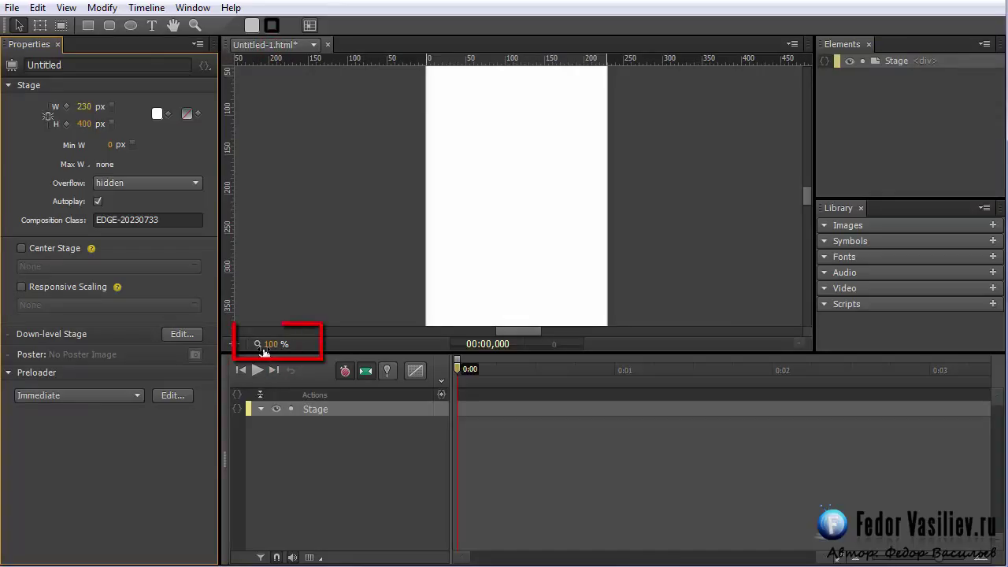
pyautogui.moveTo(269, 344)
pyautogui.mouseDown()
pyautogui.moveTo(243, 344)
pyautogui.moveTo(257, 344)
pyautogui.mouseUp()
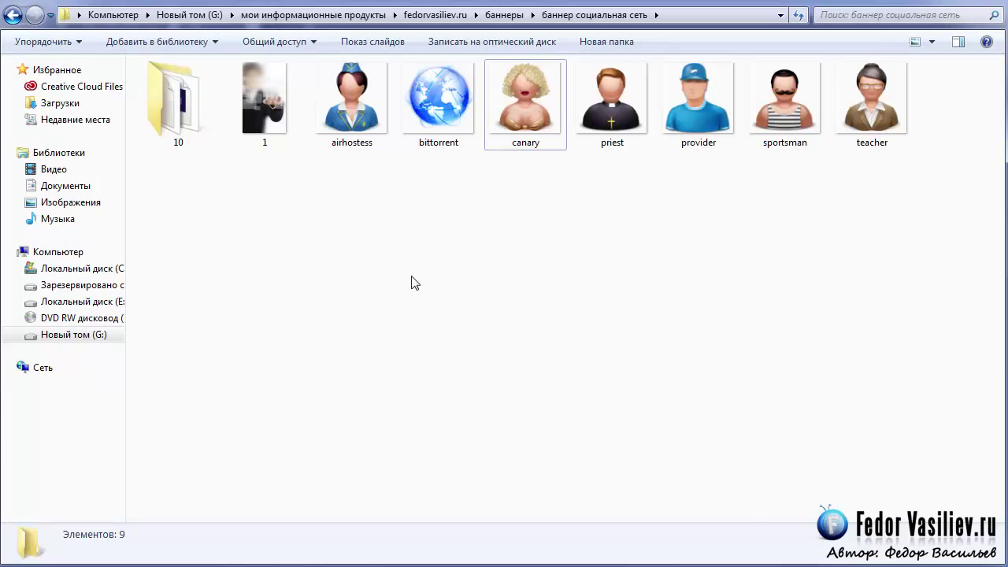
pyautogui.click(519, 113)
pyautogui.click(595, 136)
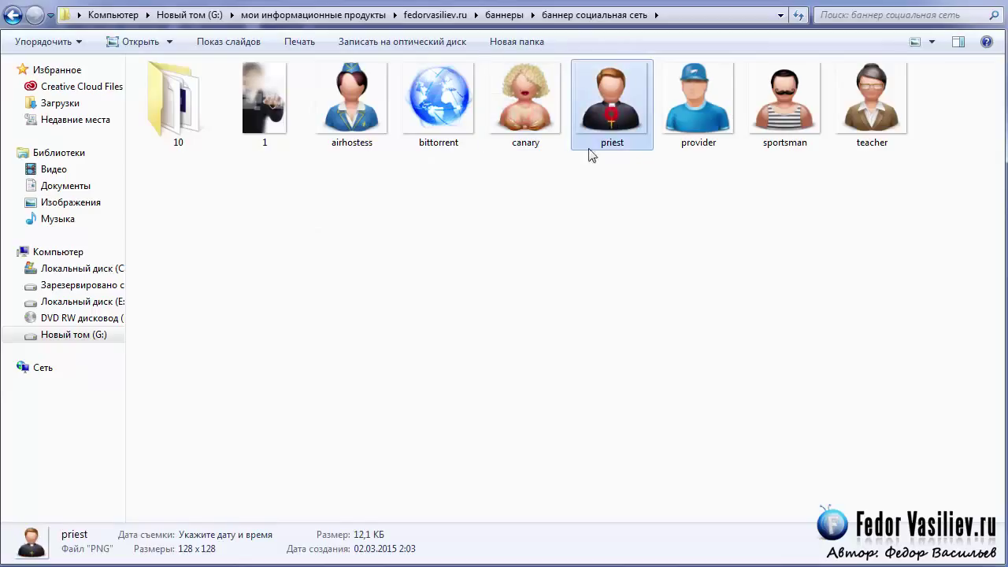
pyautogui.click(451, 182)
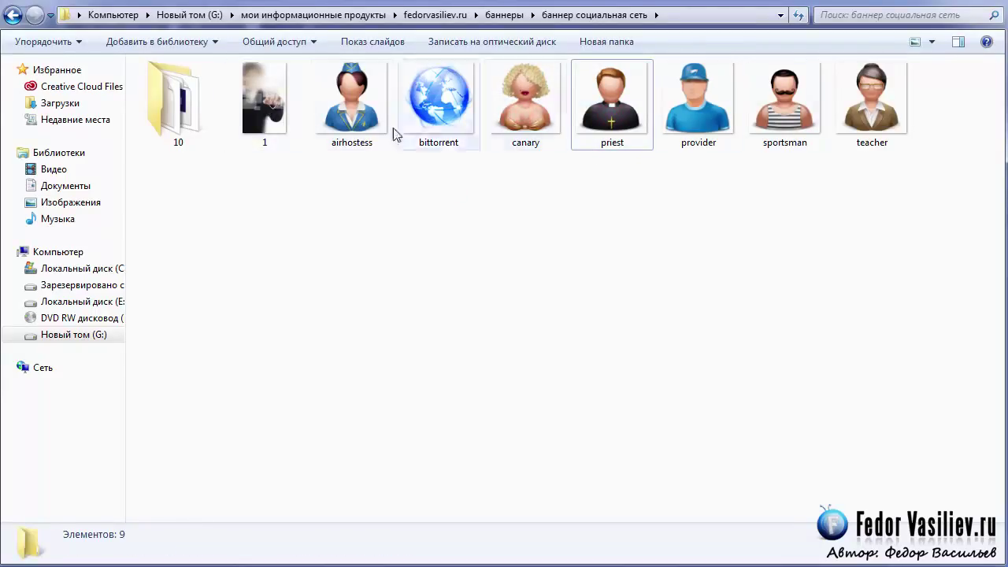
pyautogui.click(264, 96)
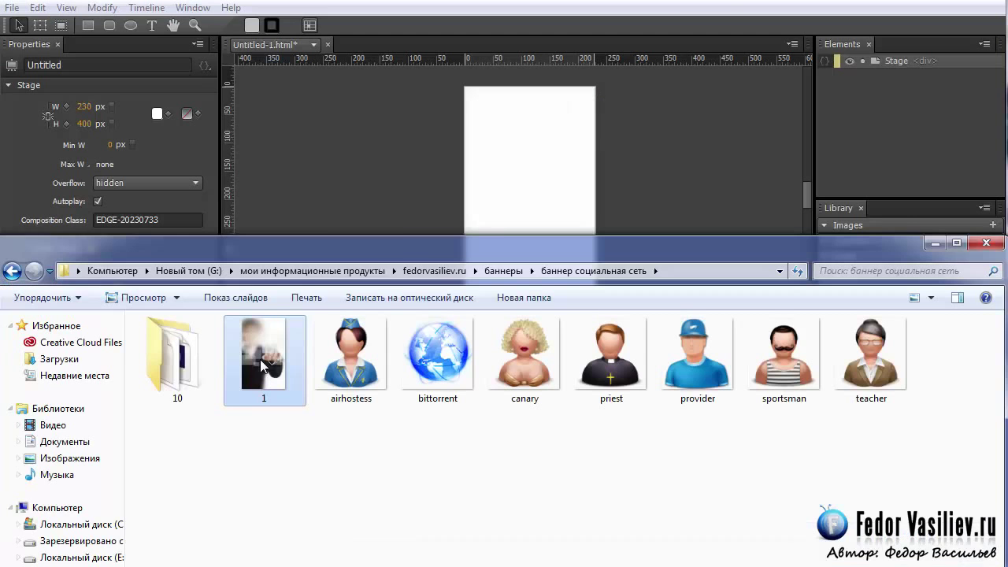
# Drop 1.jpg onto the stage, move it to 0, 0 and narrow it to 230 px wide.
pyautogui.moveTo(261, 360); pyautogui.dragTo(515, 184)
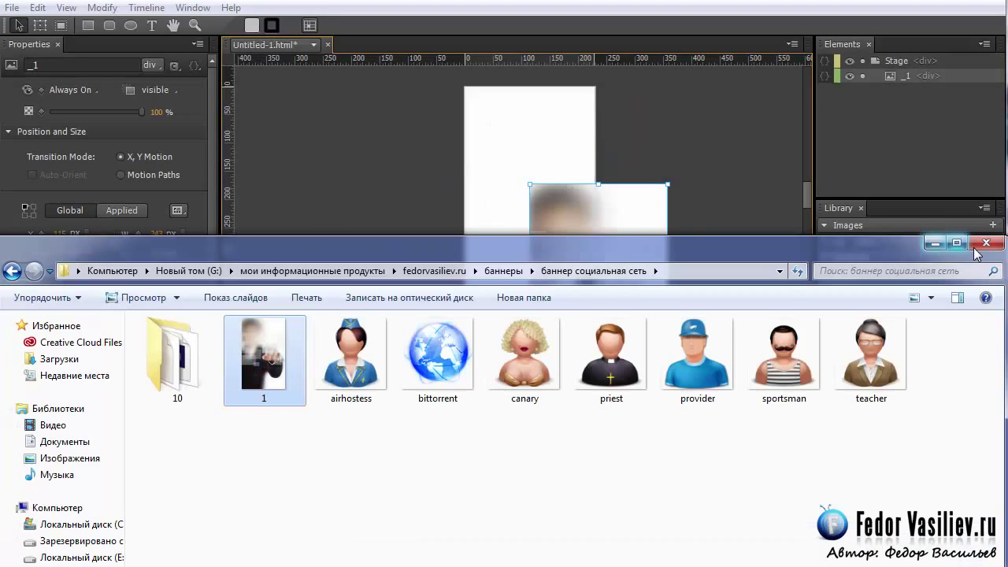
pyautogui.click(933, 244)
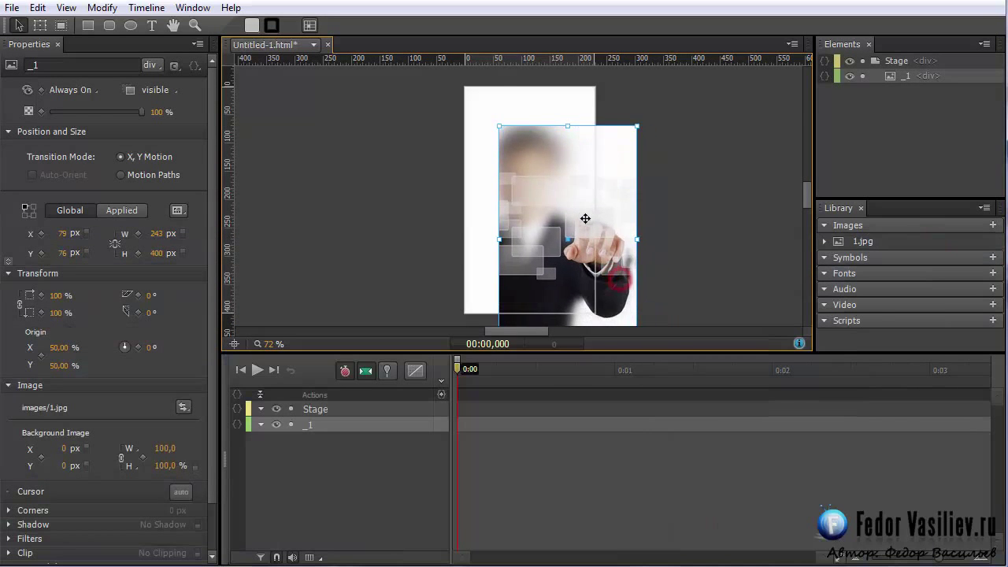
pyautogui.moveTo(614, 270)
pyautogui.mouseDown()
pyautogui.moveTo(559, 178)
pyautogui.moveTo(486, 119)
pyautogui.mouseUp()
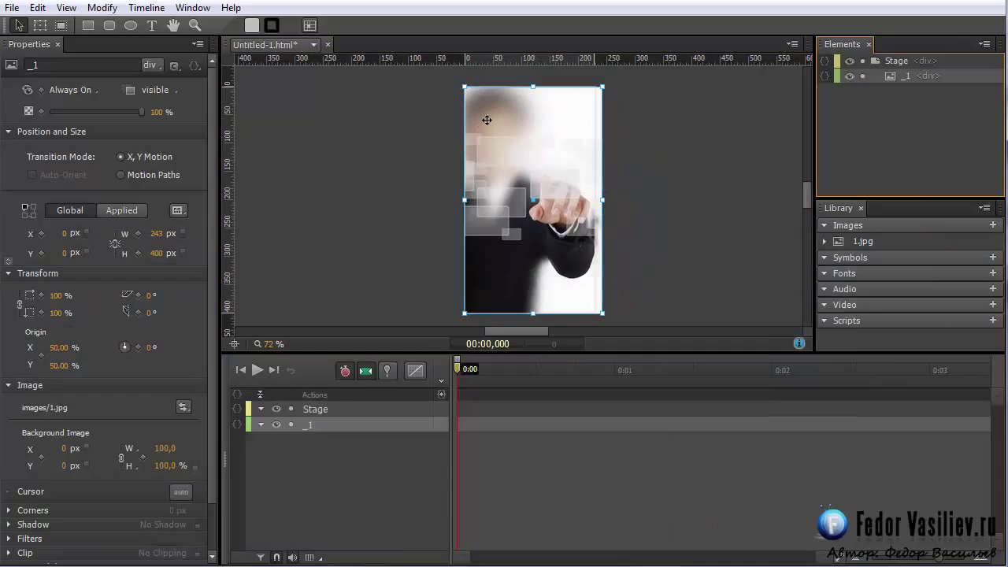
pyautogui.moveTo(599, 200); pyautogui.dragTo(594, 199)
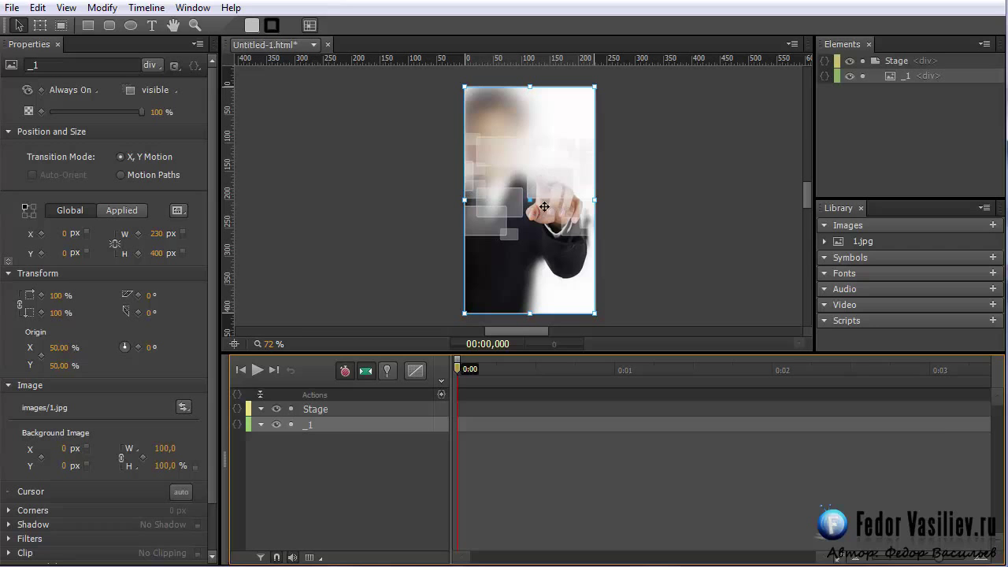
# Drag the globe and all people icon PNGs from the image folder into the composition.
pyautogui.click(948, 542)
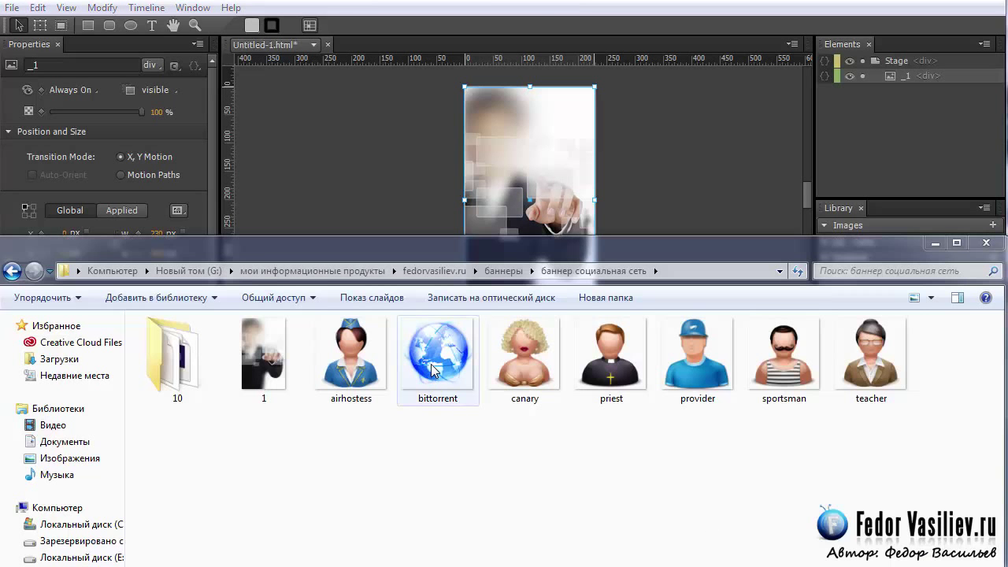
pyautogui.click(263, 354)
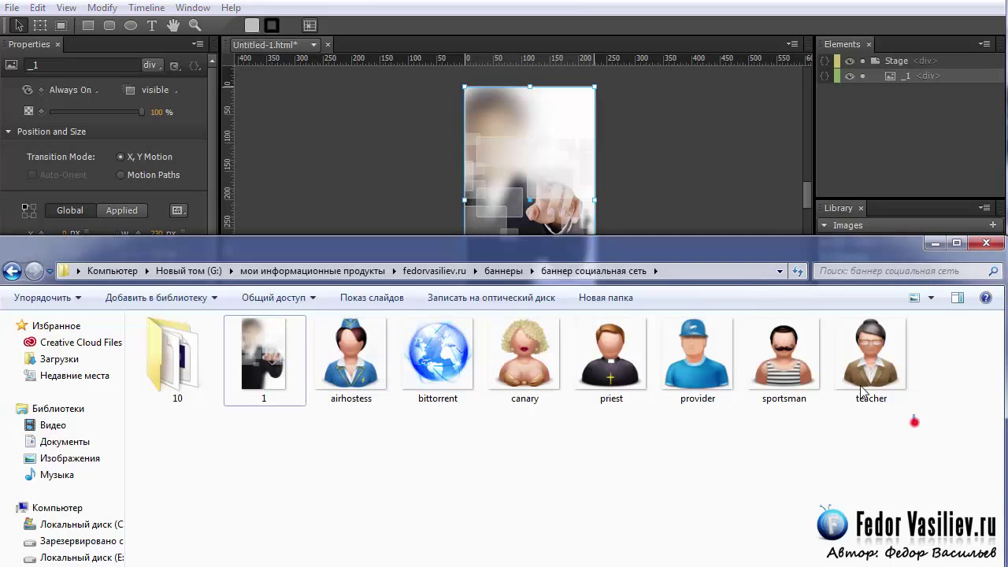
pyautogui.moveTo(913, 418); pyautogui.dragTo(376, 402)
pyautogui.moveTo(381, 348); pyautogui.dragTo(528, 206)
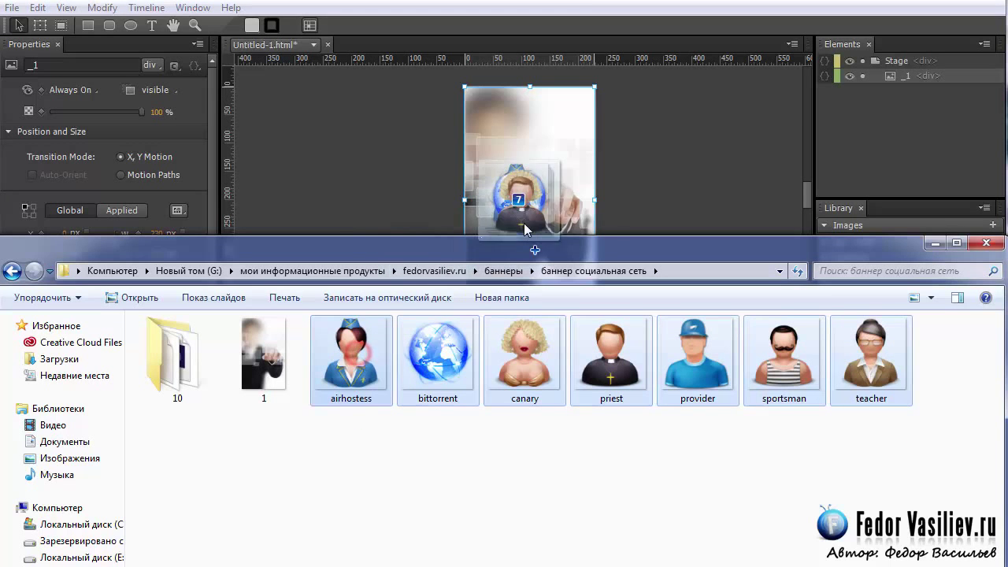
pyautogui.click(935, 244)
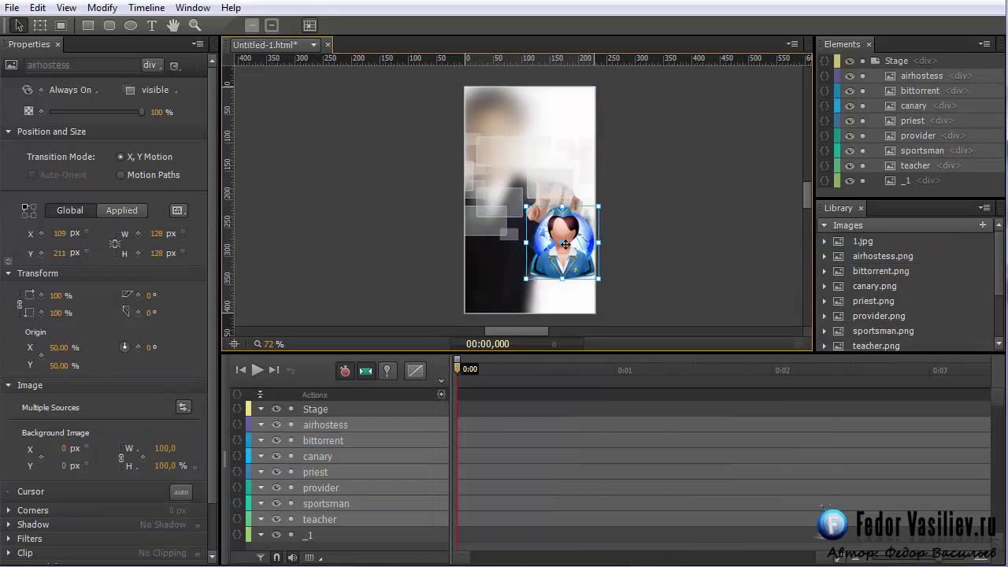
# Spread out the icon pile, placing the globe on the photo near the hand and the canary aside.
pyautogui.moveTo(565, 245); pyautogui.dragTo(670, 181)
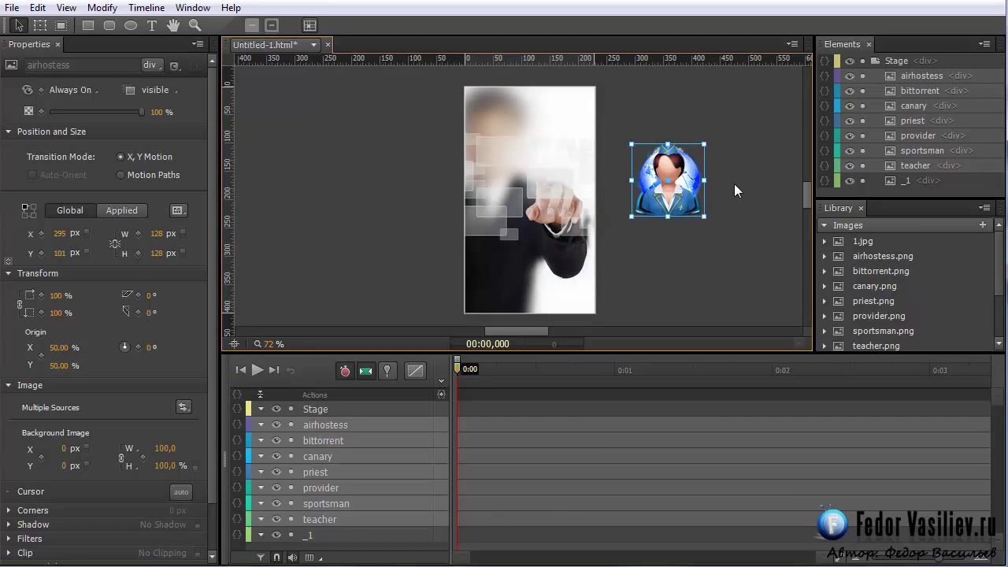
pyautogui.click(746, 159)
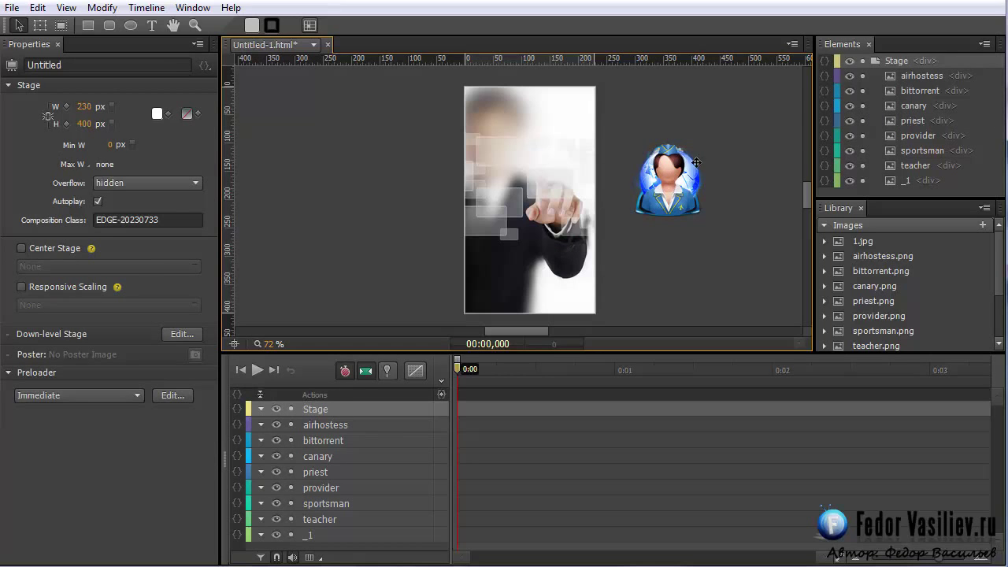
pyautogui.moveTo(675, 181); pyautogui.dragTo(747, 229)
pyautogui.click(674, 182)
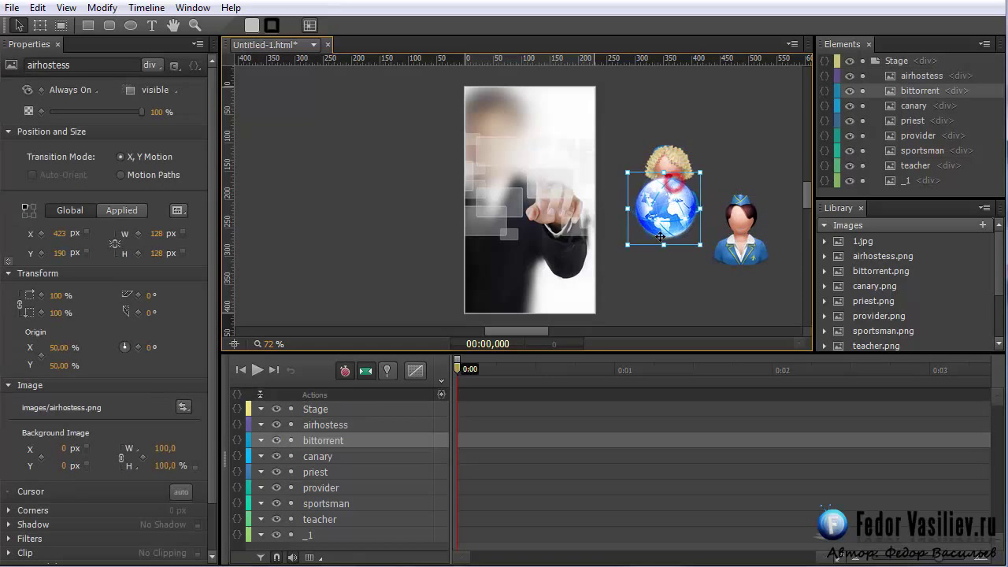
pyautogui.moveTo(660, 236); pyautogui.dragTo(657, 256)
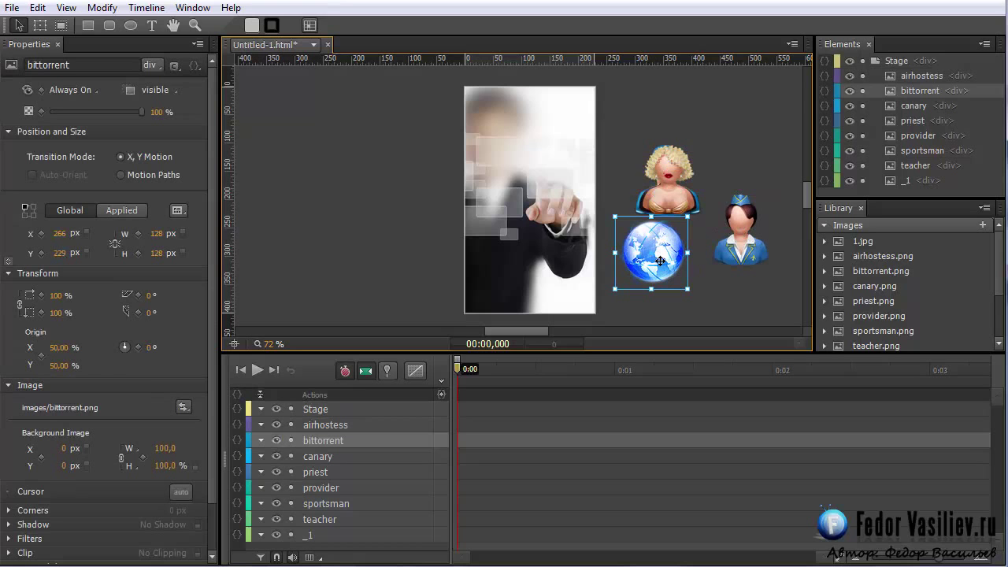
pyautogui.moveTo(657, 252); pyautogui.dragTo(540, 201)
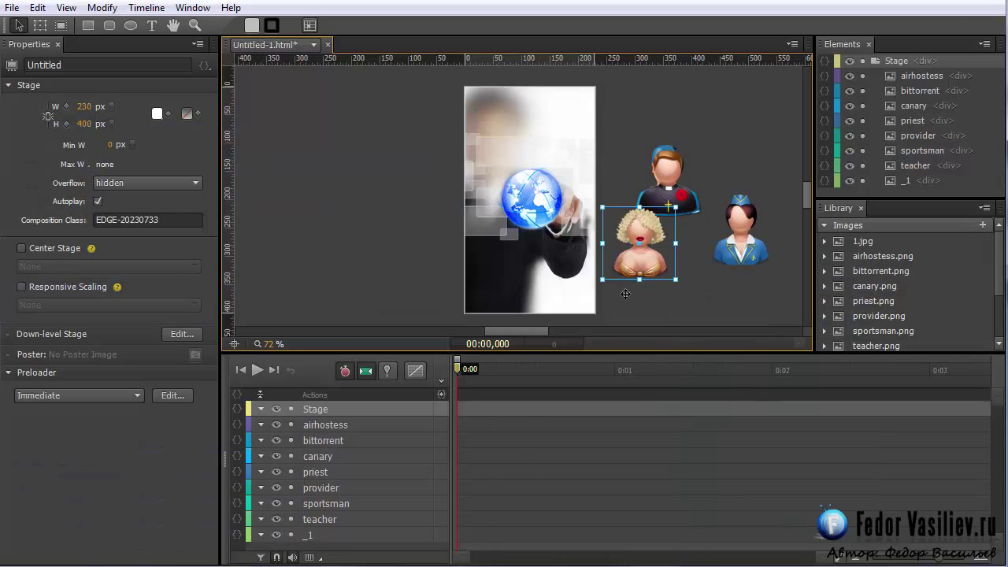
pyautogui.moveTo(652, 255)
pyautogui.mouseDown()
pyautogui.moveTo(664, 269)
pyautogui.moveTo(574, 290)
pyautogui.mouseUp()
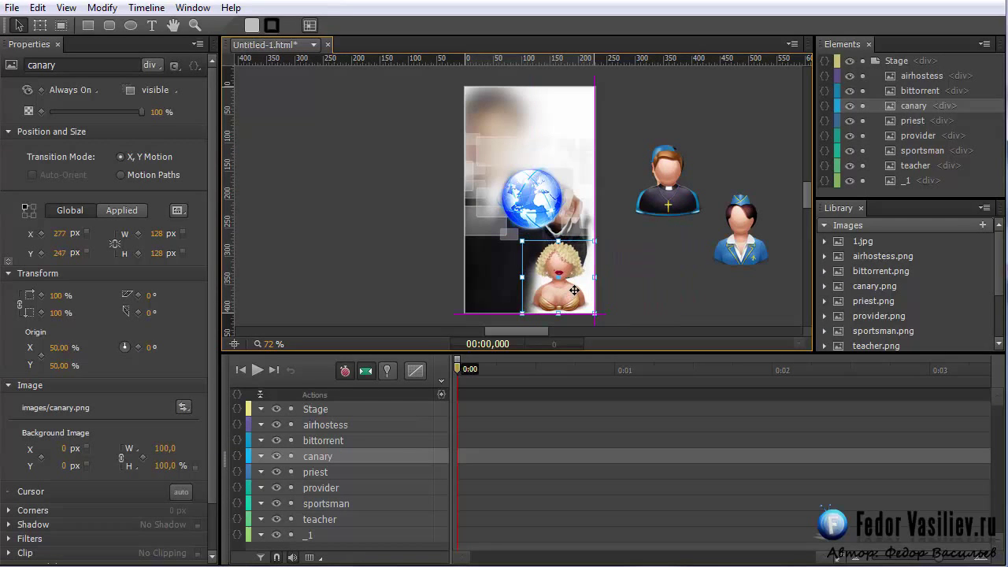
# Separate the priest and provider icons, then try scaling the avatars and undo it.
pyautogui.moveTo(681, 210); pyautogui.dragTo(674, 294)
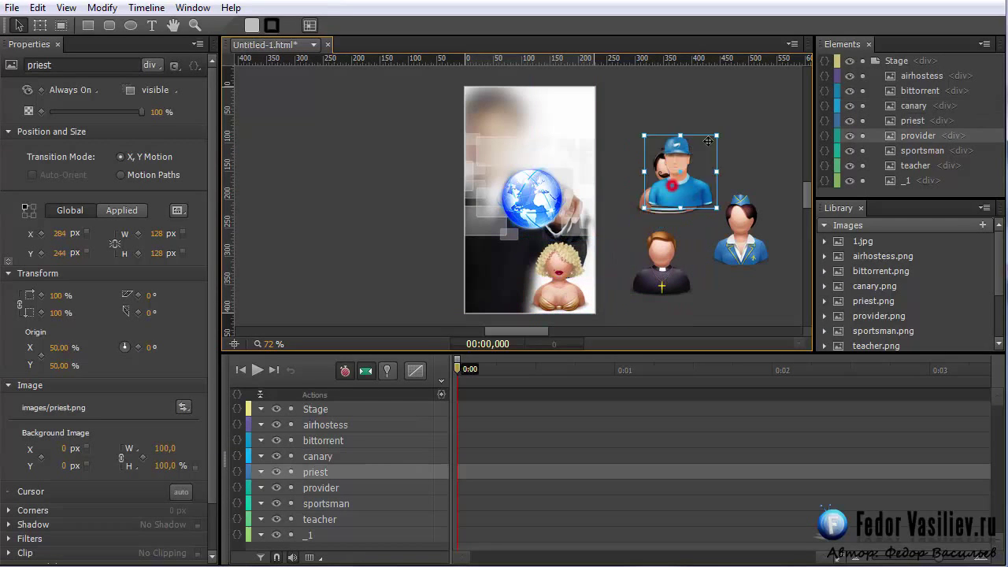
pyautogui.moveTo(669, 181); pyautogui.dragTo(742, 120)
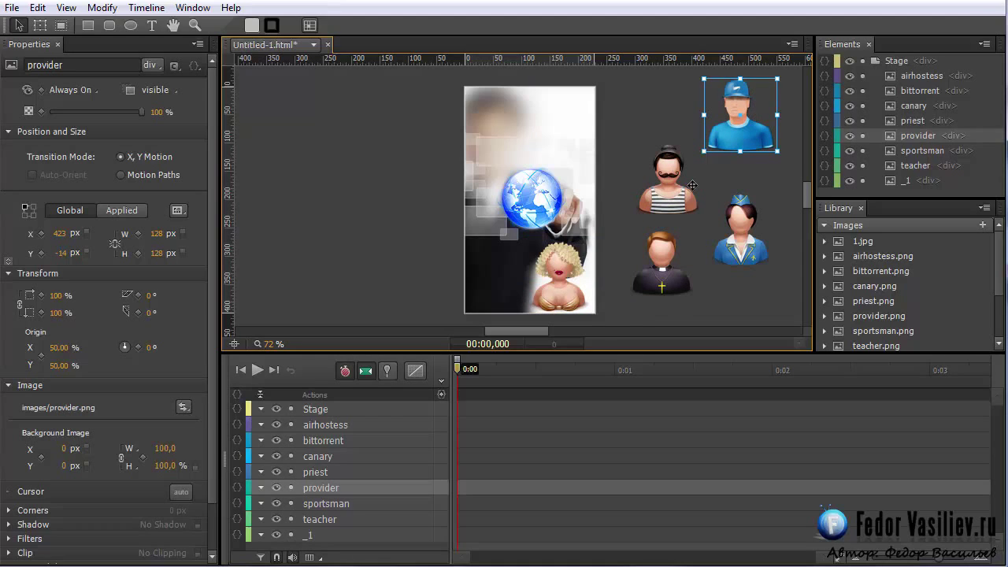
pyautogui.click(559, 290)
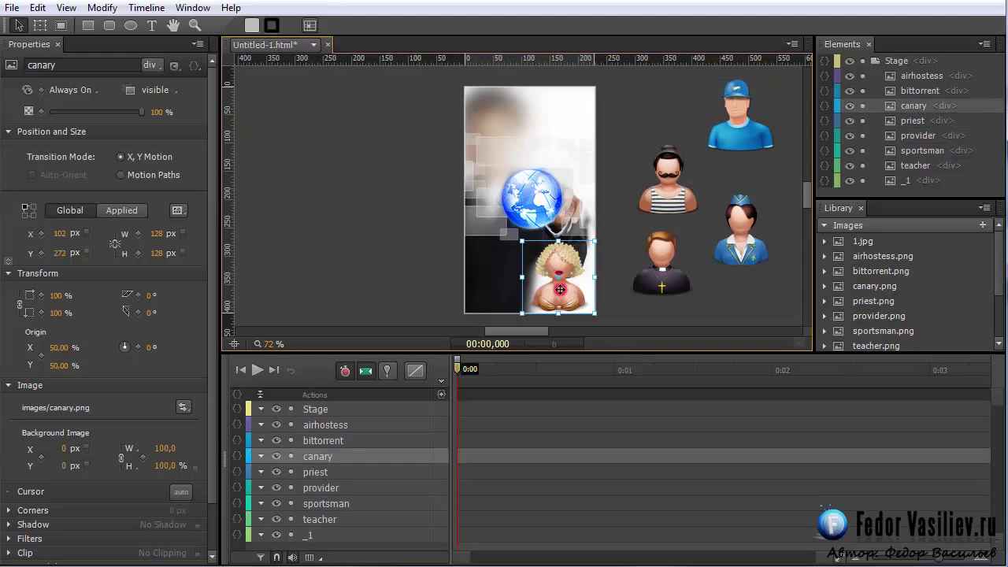
pyautogui.keyDown('shift'); pyautogui.click(660, 281); pyautogui.keyUp('shift')
pyautogui.keyDown('shift'); pyautogui.click(739, 250); pyautogui.keyUp('shift')
pyautogui.keyDown('shift'); pyautogui.click(672, 195); pyautogui.keyUp('shift')
pyautogui.keyDown('shift'); pyautogui.click(767, 135); pyautogui.keyUp('shift')
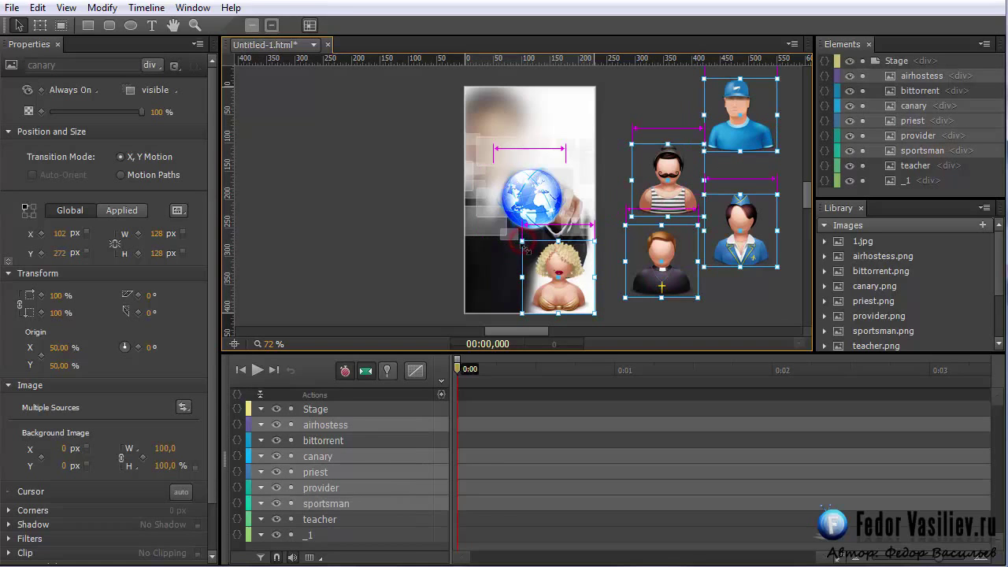
pyautogui.moveTo(522, 240); pyautogui.dragTo(534, 262)
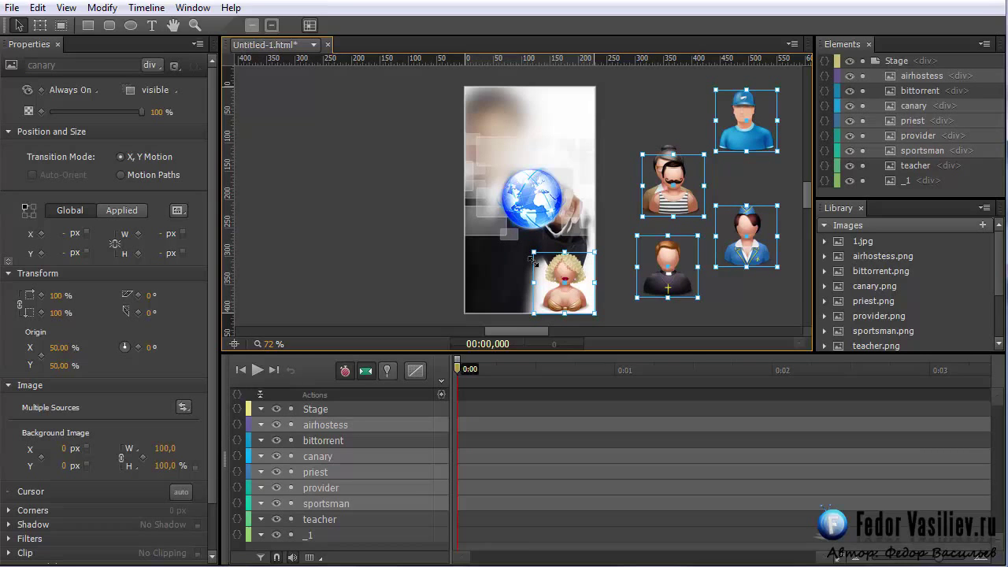
pyautogui.click(37, 8)
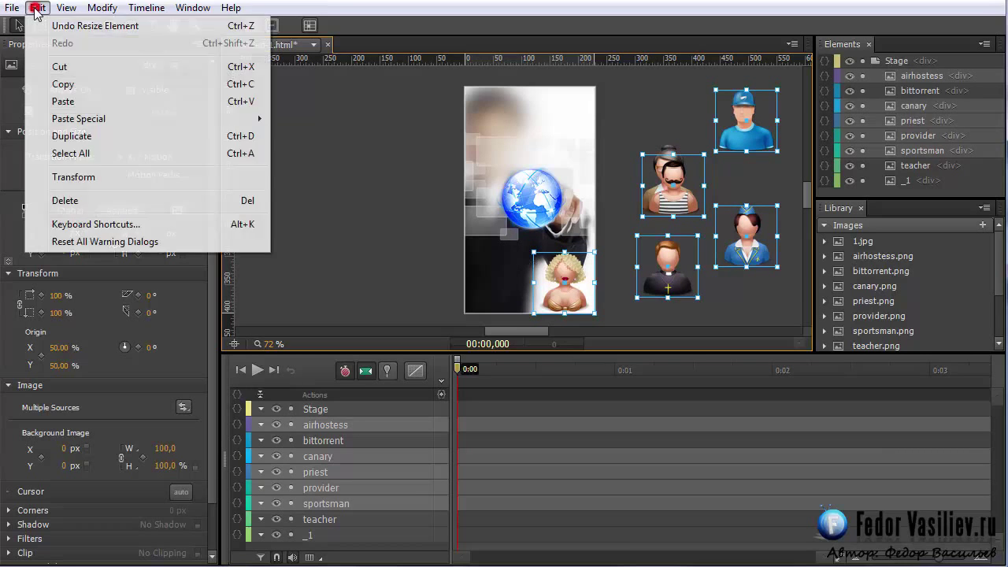
pyautogui.click(78, 24)
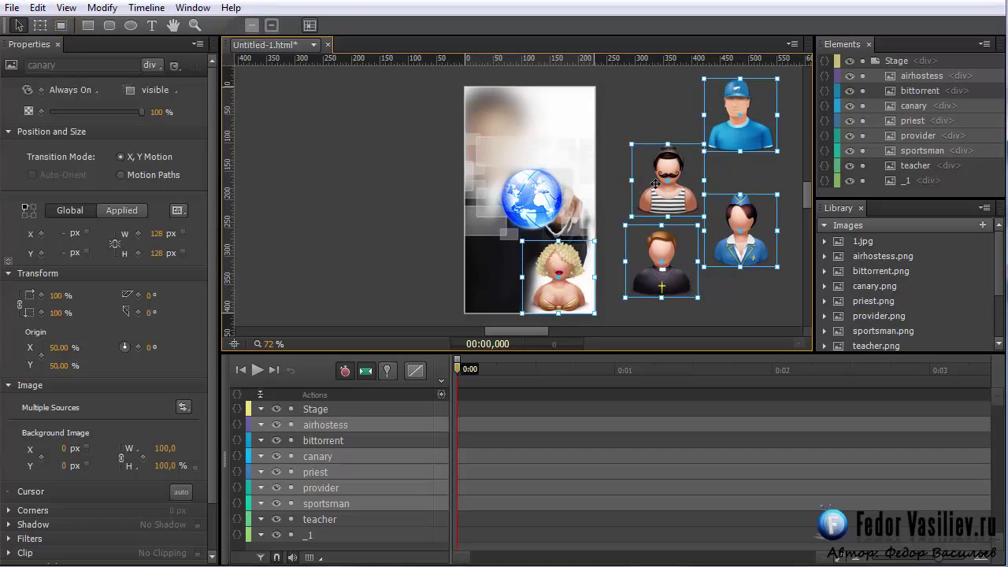
# Move the sportsman up, then scale all the avatars down together to about 81 px.
pyautogui.moveTo(656, 184); pyautogui.dragTo(636, 113)
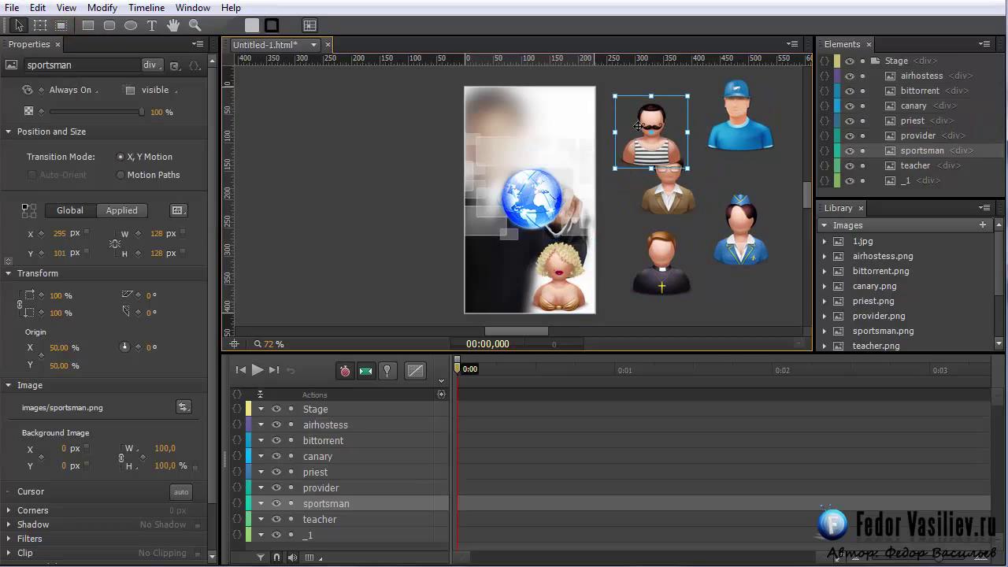
pyautogui.keyDown('shift'); pyautogui.click(712, 126); pyautogui.keyUp('shift')
pyautogui.keyDown('shift'); pyautogui.click(661, 196); pyautogui.keyUp('shift')
pyautogui.keyDown('shift'); pyautogui.click(744, 234); pyautogui.keyUp('shift')
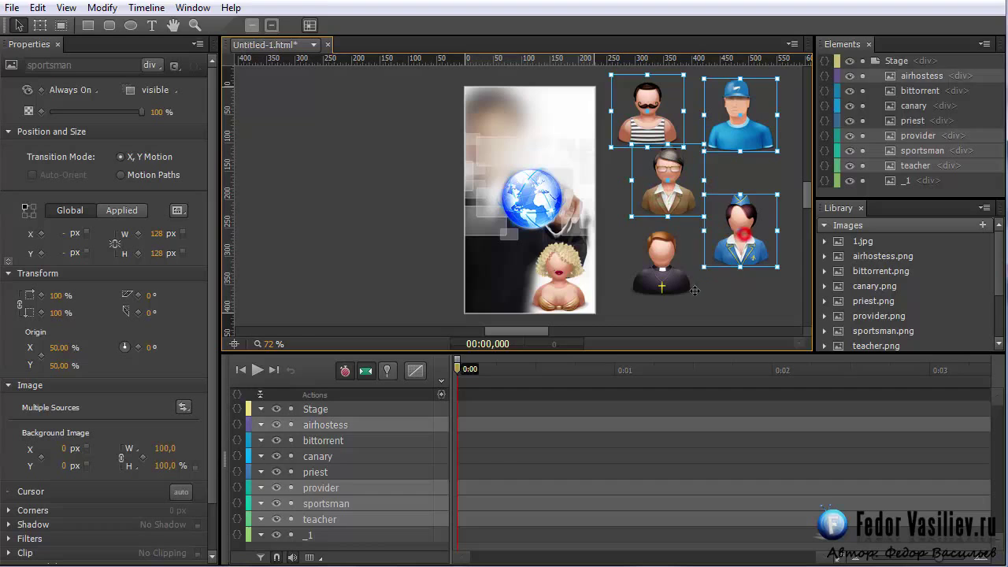
pyautogui.keyDown('shift'); pyautogui.click(681, 272); pyautogui.keyUp('shift')
pyautogui.keyDown('shift'); pyautogui.click(559, 284); pyautogui.keyUp('shift')
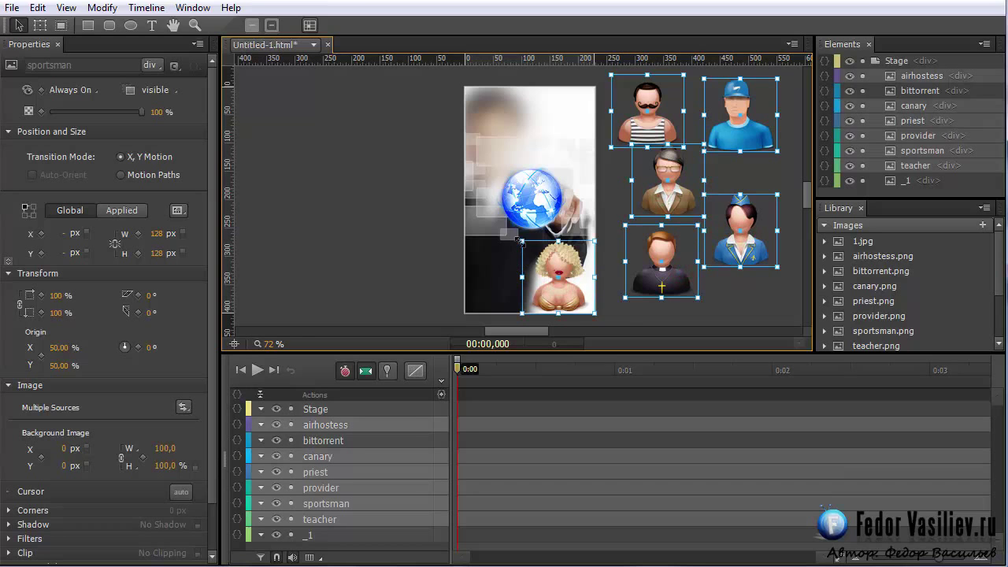
pyautogui.moveTo(521, 240); pyautogui.dragTo(549, 273)
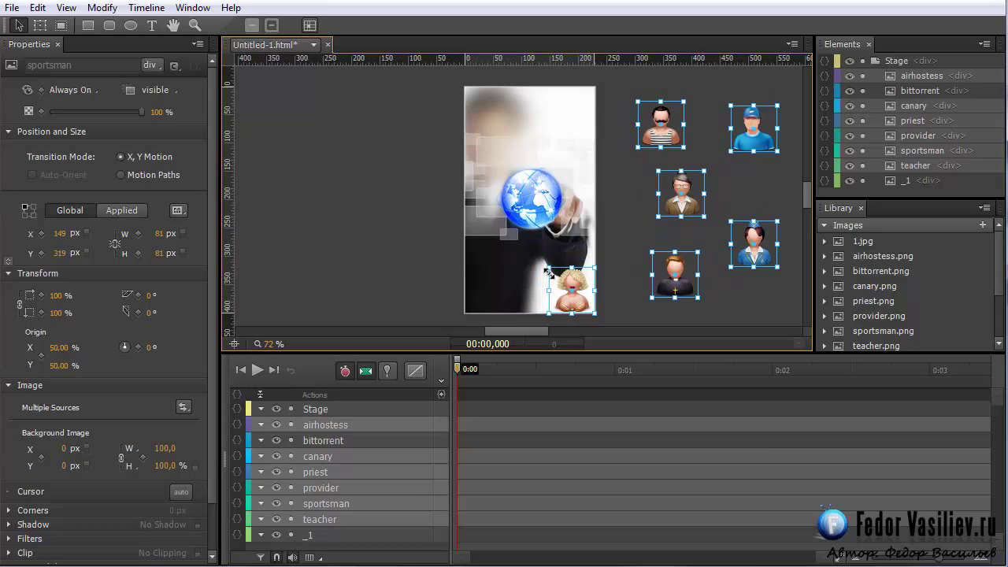
pyautogui.click(632, 251)
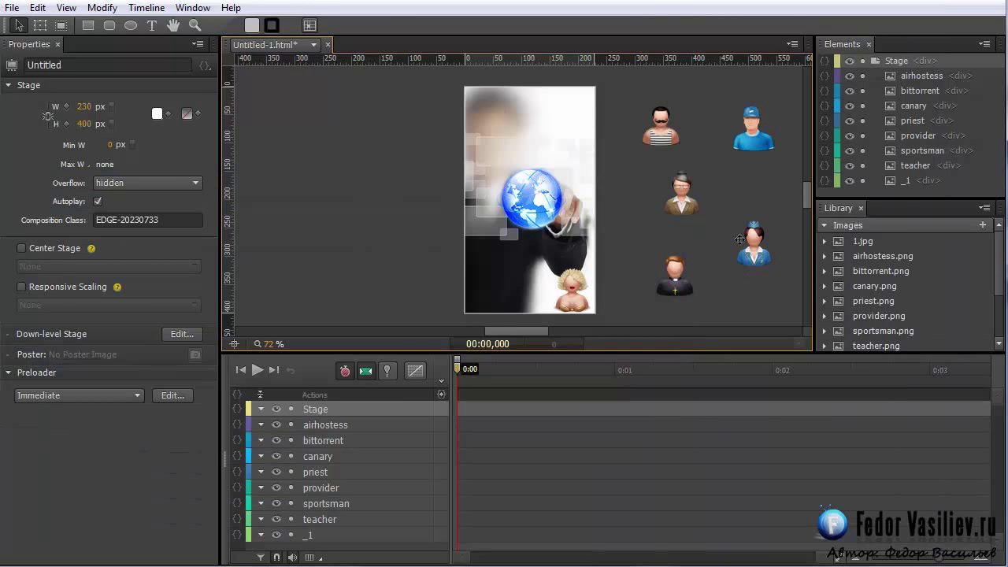
# Place the blue-cap avatar lower left and the blonde avatar lower right, adding horizontal and vertical guides.
pyautogui.moveTo(752, 143); pyautogui.dragTo(488, 270)
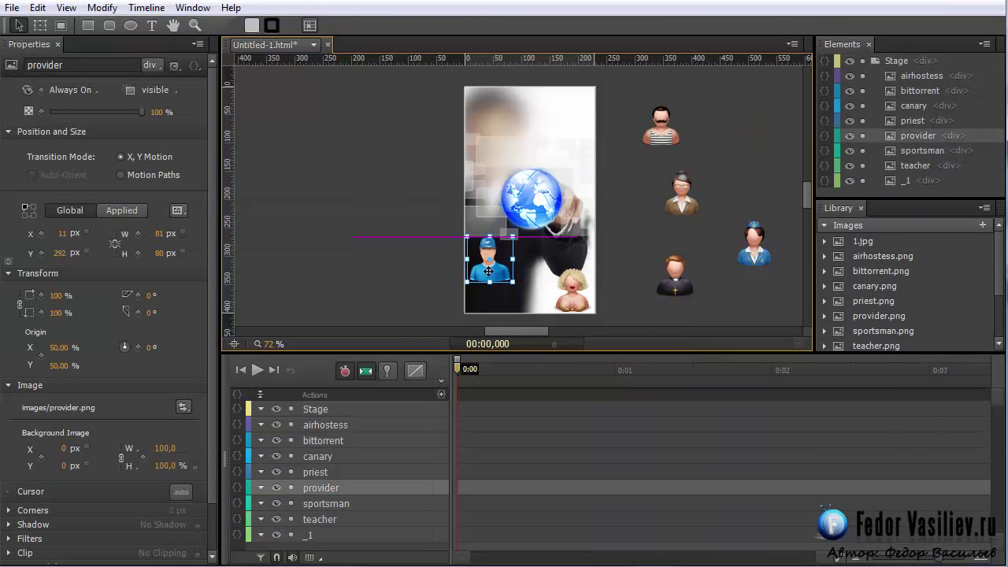
pyautogui.moveTo(572, 295); pyautogui.dragTo(574, 268)
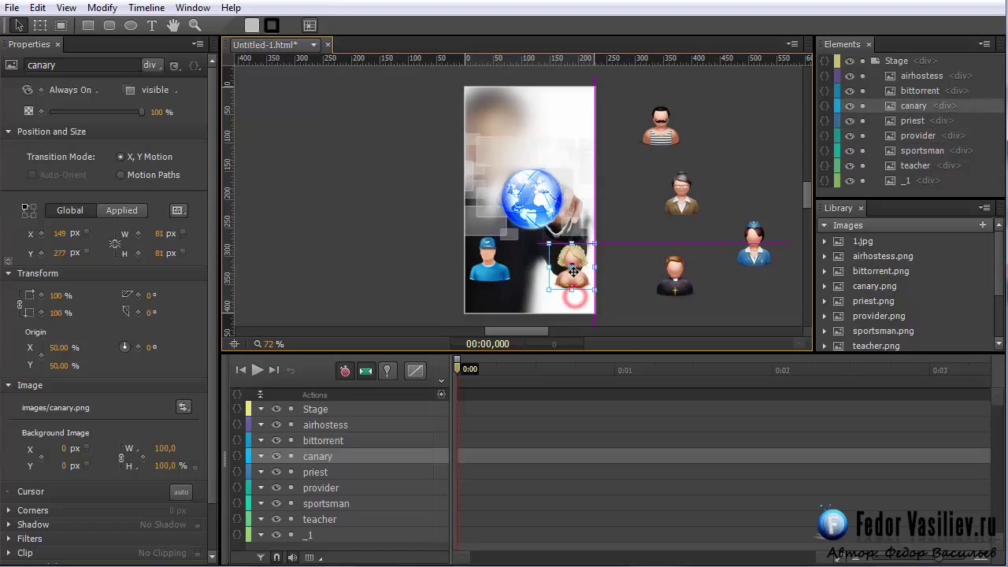
pyautogui.moveTo(575, 268); pyautogui.dragTo(575, 267)
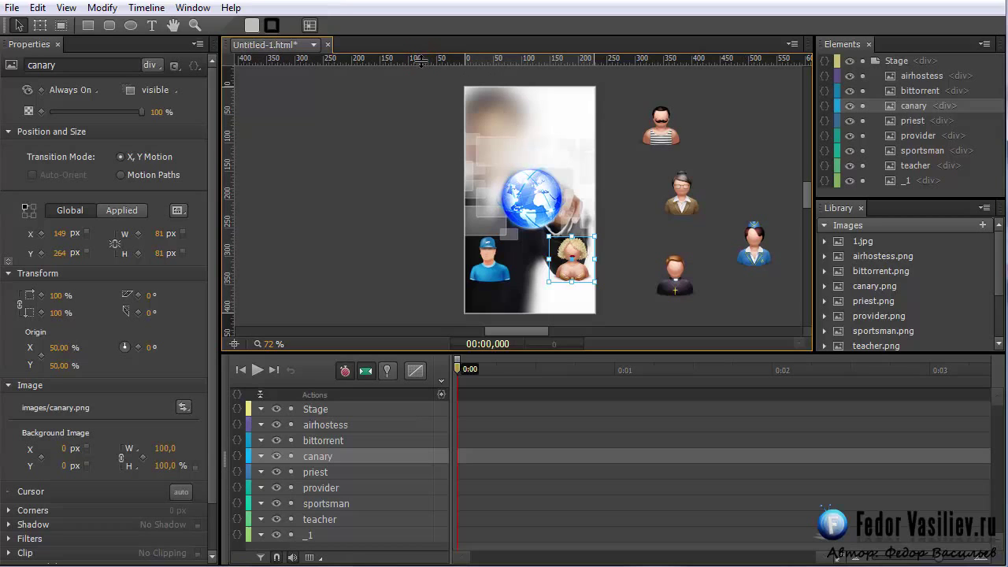
pyautogui.moveTo(422, 74); pyautogui.dragTo(403, 236)
pyautogui.moveTo(227, 258); pyautogui.dragTo(534, 301)
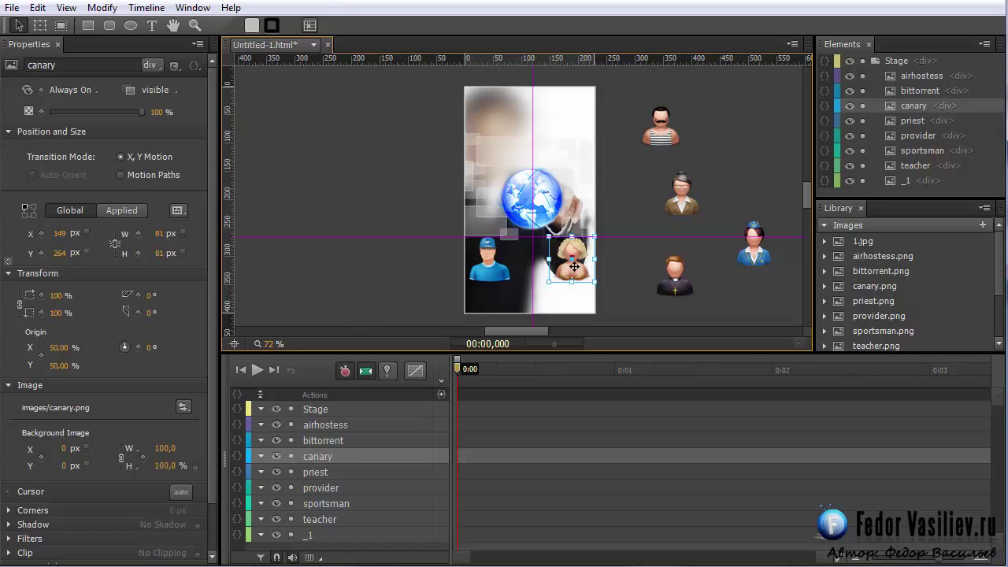
pyautogui.moveTo(574, 267); pyautogui.dragTo(579, 263)
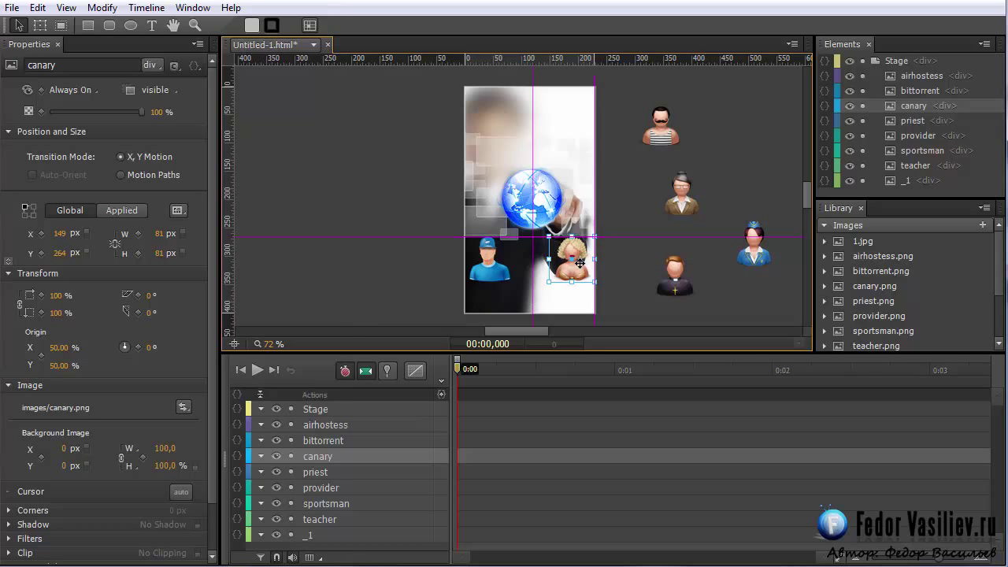
# Fine-tune the blue-cap and blonde avatar positions and enlarge the banner view.
pyautogui.click(488, 262)
pyautogui.moveTo(488, 263); pyautogui.dragTo(492, 261)
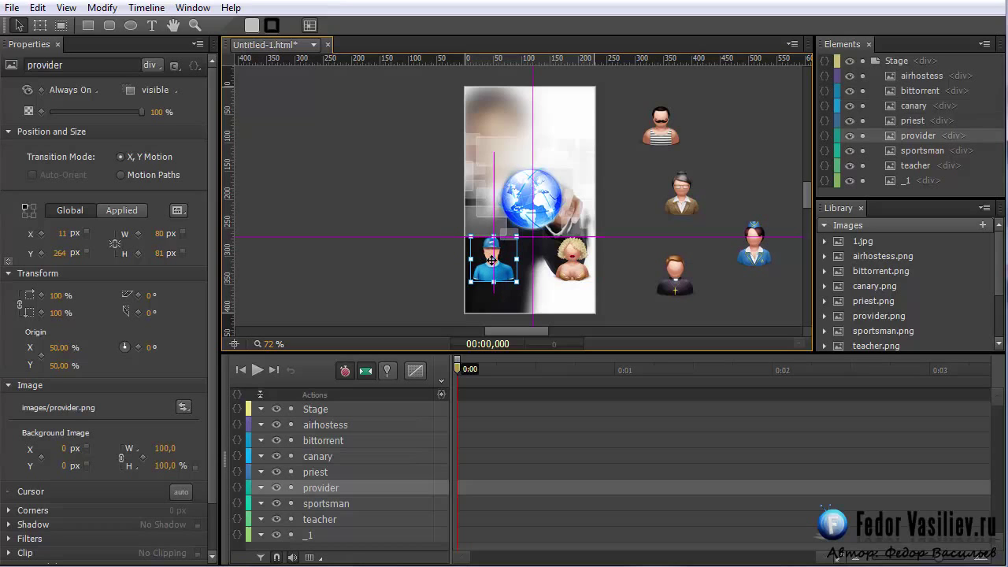
pyautogui.hotkey('ctrl', 'z')
pyautogui.hotkey('ctrl', 'shift', 'z')
pyautogui.hotkey('ctrl', 'shift', 'z')
pyautogui.click(572, 269)
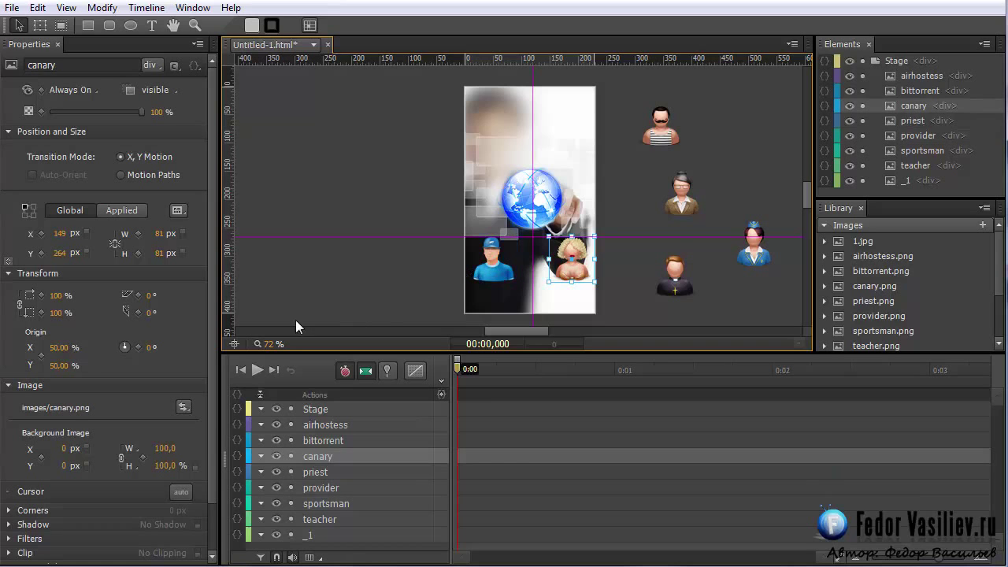
pyautogui.moveTo(268, 350); pyautogui.dragTo(404, 207)
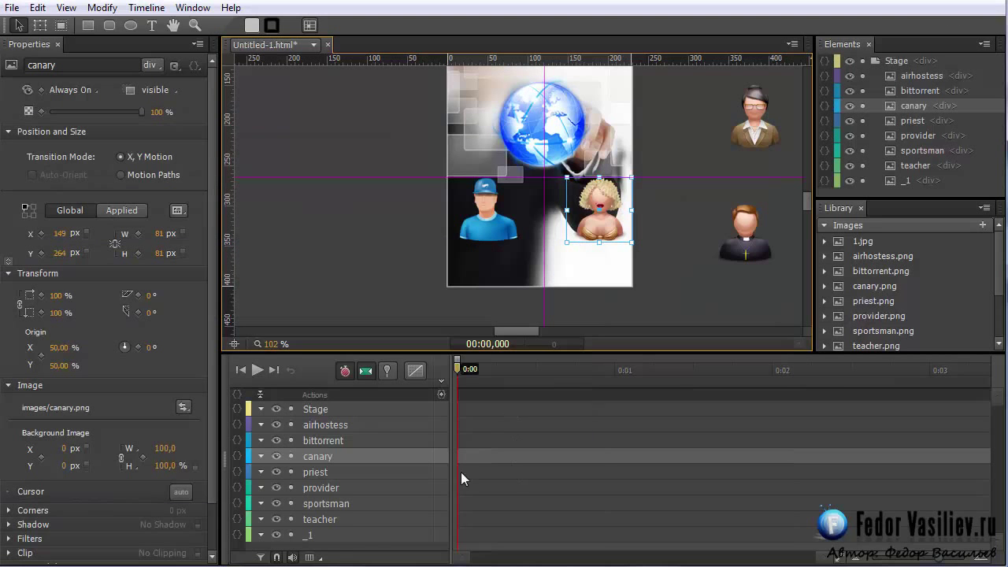
# Place the air hostess avatar at the banner's bottom centre.
pyautogui.moveTo(534, 332); pyautogui.dragTo(550, 333)
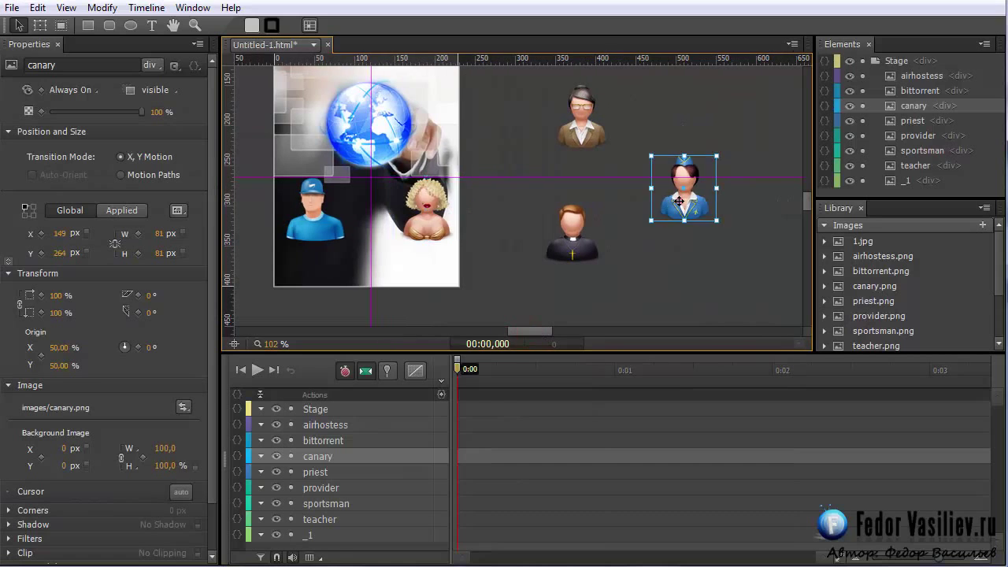
pyautogui.moveTo(680, 195); pyautogui.dragTo(492, 249)
pyautogui.moveTo(331, 270); pyautogui.dragTo(367, 262)
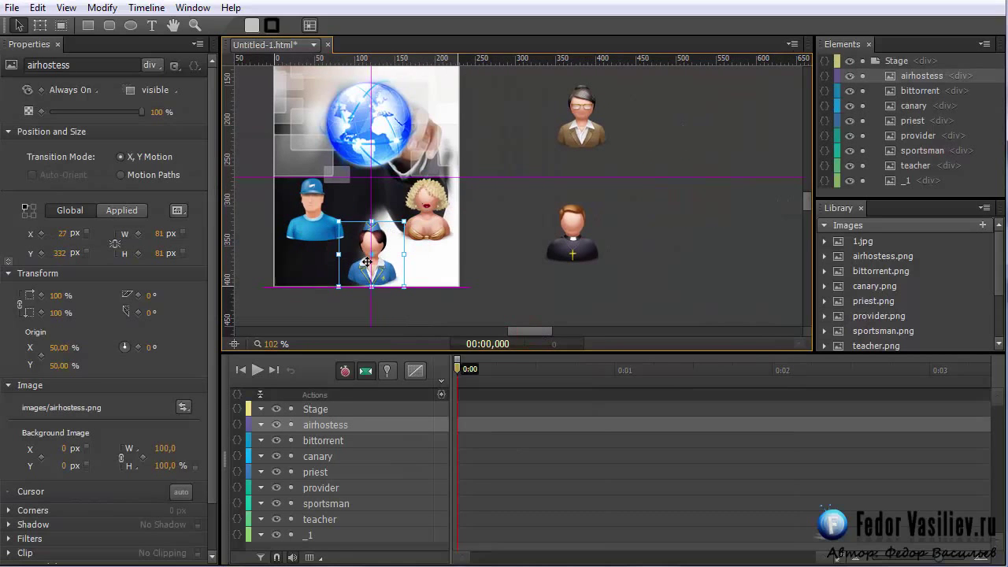
pyautogui.click(319, 321)
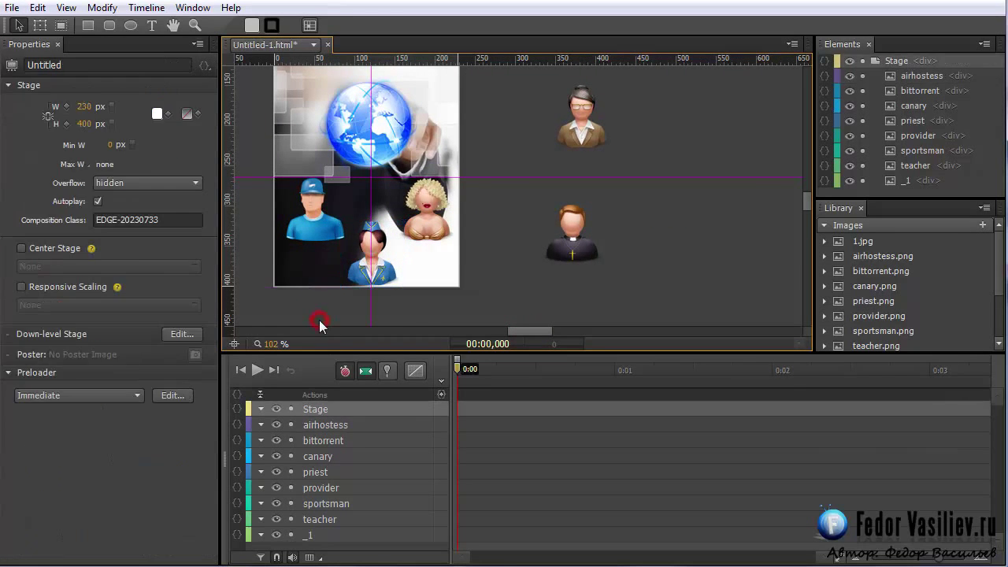
# Place the 81 × 81 px teacher avatar at the banner's upper right, X 149, Y 55.
pyautogui.moveTo(274, 351); pyautogui.dragTo(244, 347)
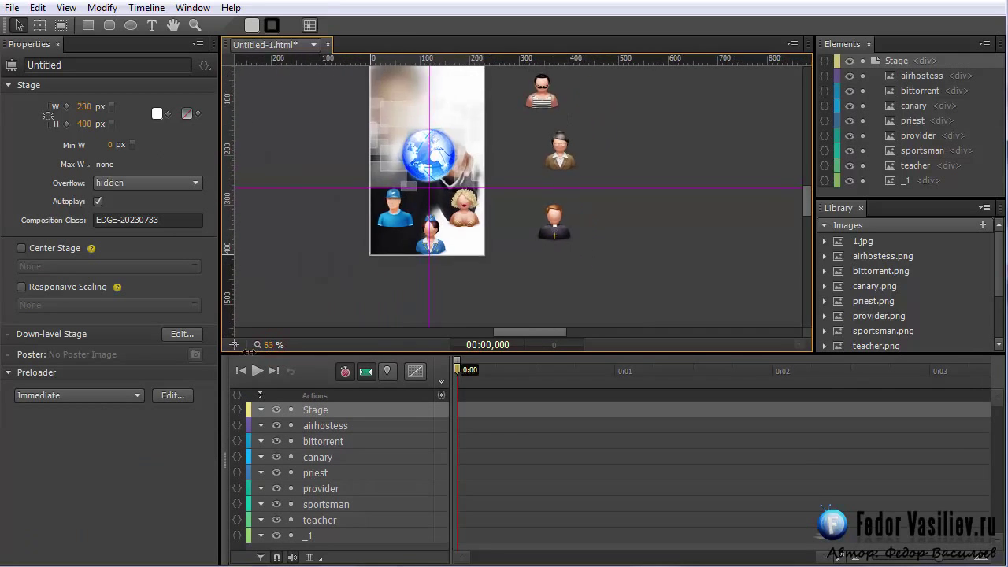
pyautogui.moveTo(520, 332)
pyautogui.mouseDown()
pyautogui.moveTo(505, 332)
pyautogui.moveTo(519, 333)
pyautogui.mouseUp()
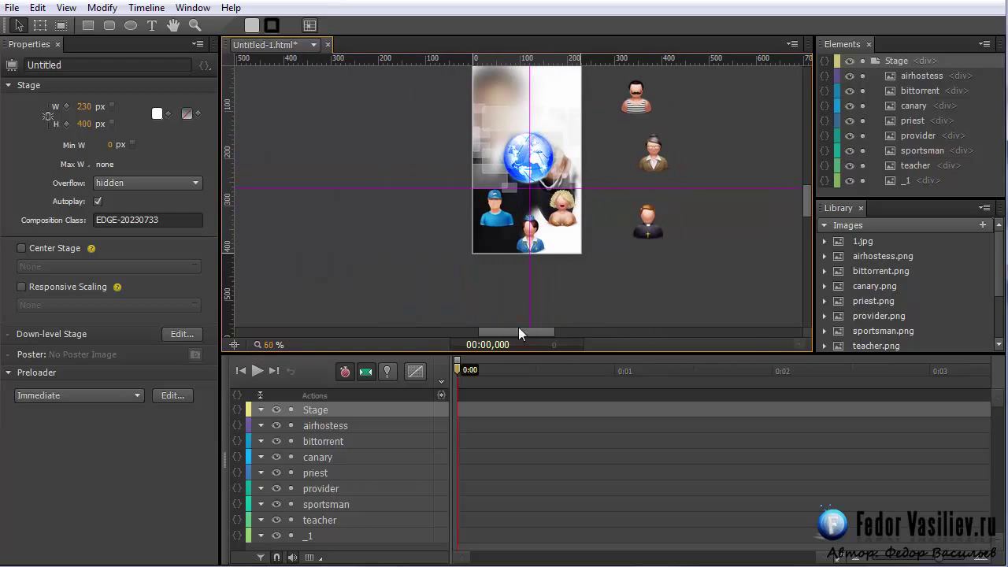
pyautogui.moveTo(806, 209); pyautogui.dragTo(799, 203)
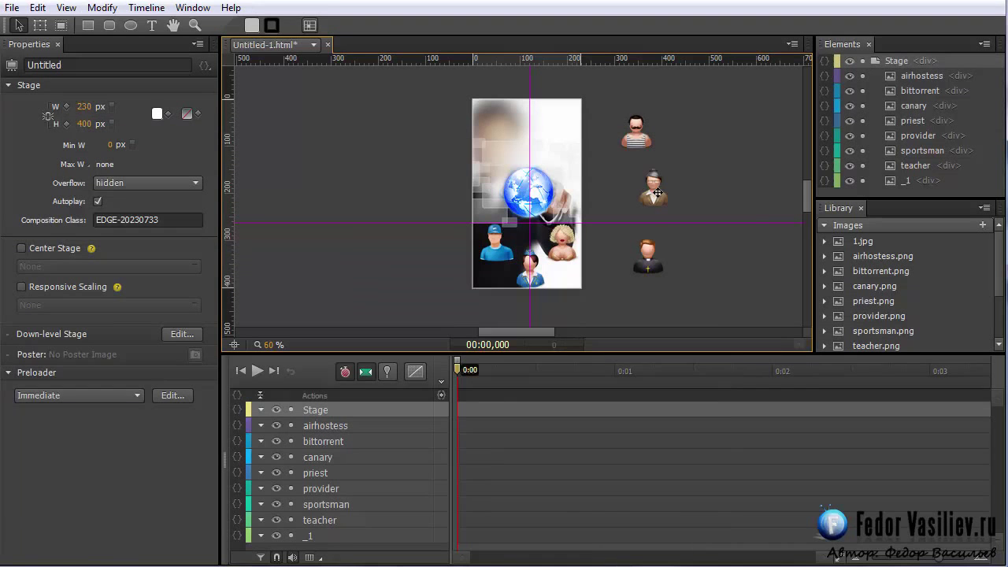
pyautogui.moveTo(657, 191); pyautogui.dragTo(568, 146)
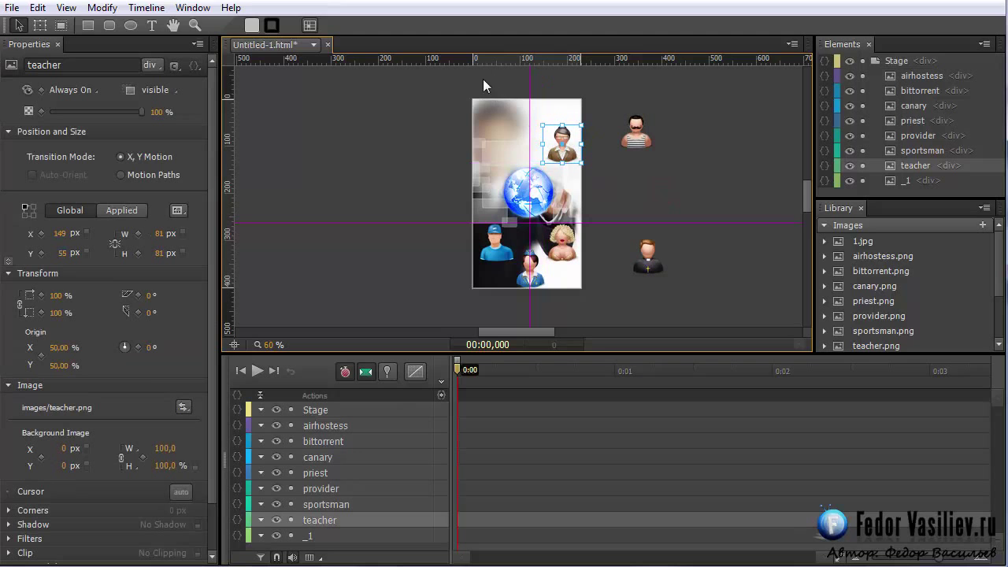
# Lower the horizontal guide, place the sportsman top-left, and reposition the vertical guides.
pyautogui.moveTo(491, 140); pyautogui.dragTo(496, 162)
pyautogui.moveTo(628, 142); pyautogui.dragTo(490, 151)
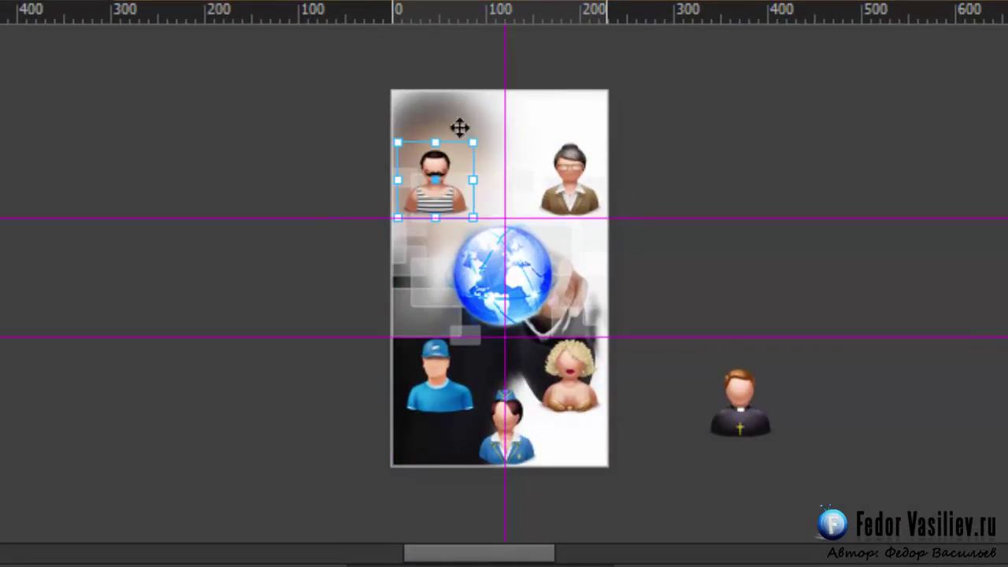
pyautogui.moveTo(508, 174)
pyautogui.mouseDown()
pyautogui.moveTo(608, 202)
pyautogui.moveTo(598, 202)
pyautogui.mouseUp()
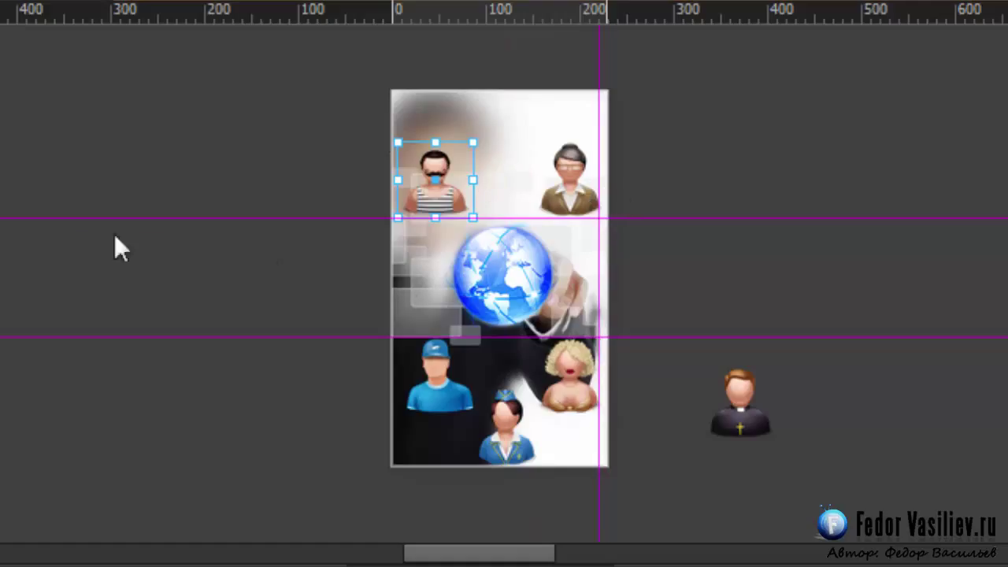
pyautogui.moveTo(139, 286); pyautogui.dragTo(408, 306)
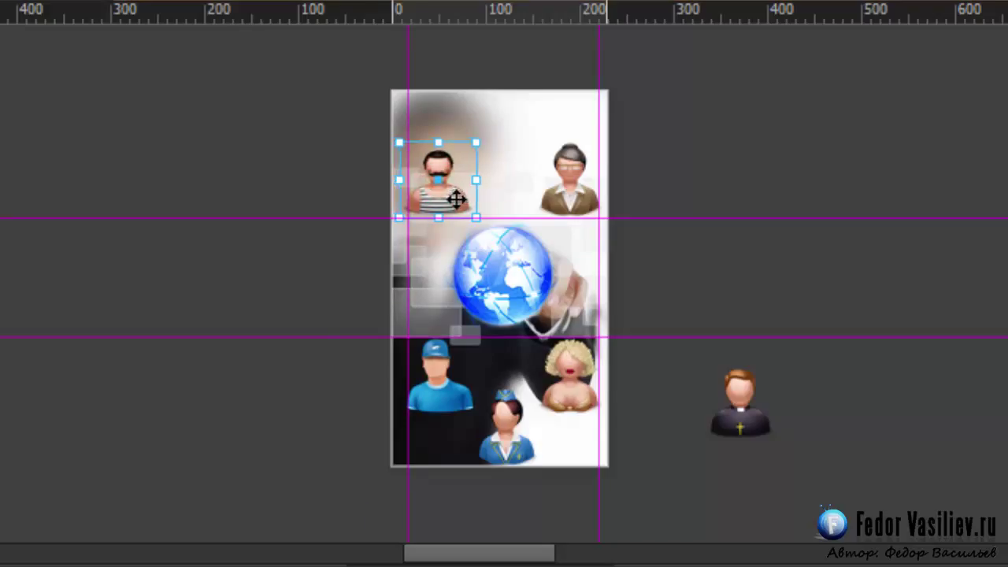
# Left-align the striped-shirt and blue-cap avatars and remove the unneeded vertical guide.
pyautogui.click(752, 166)
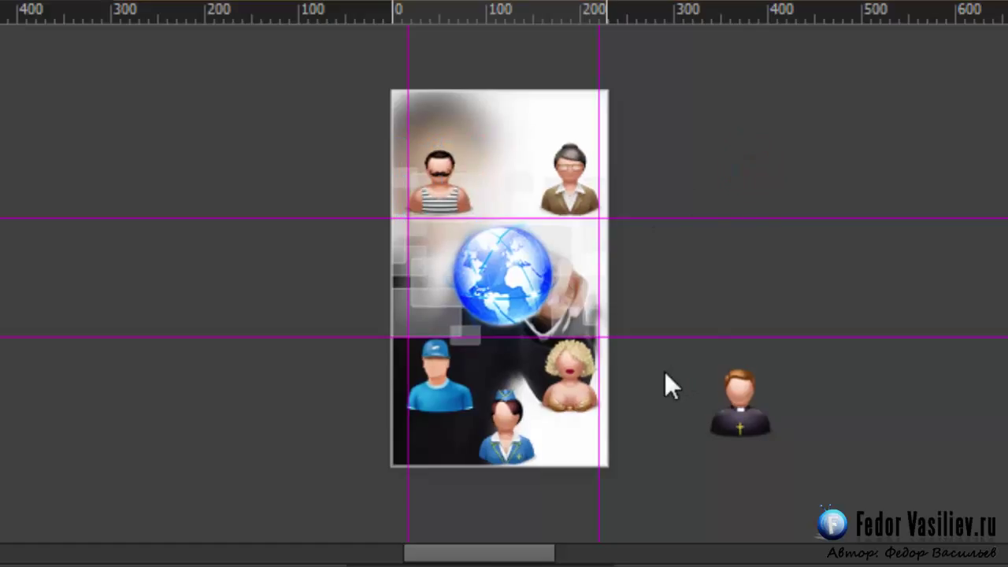
pyautogui.click(443, 189)
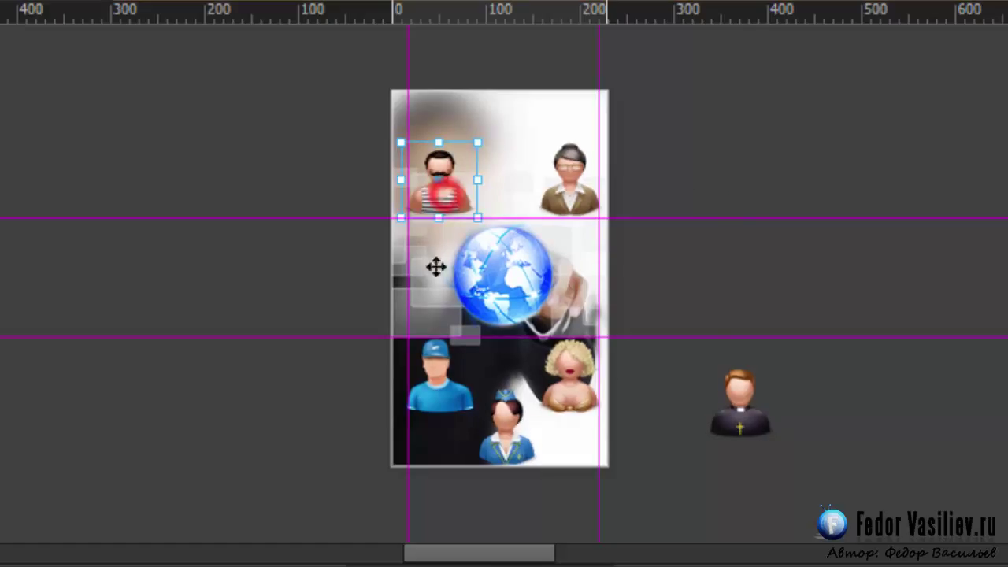
pyautogui.keyDown('shift'); pyautogui.click(451, 391); pyautogui.keyUp('shift')
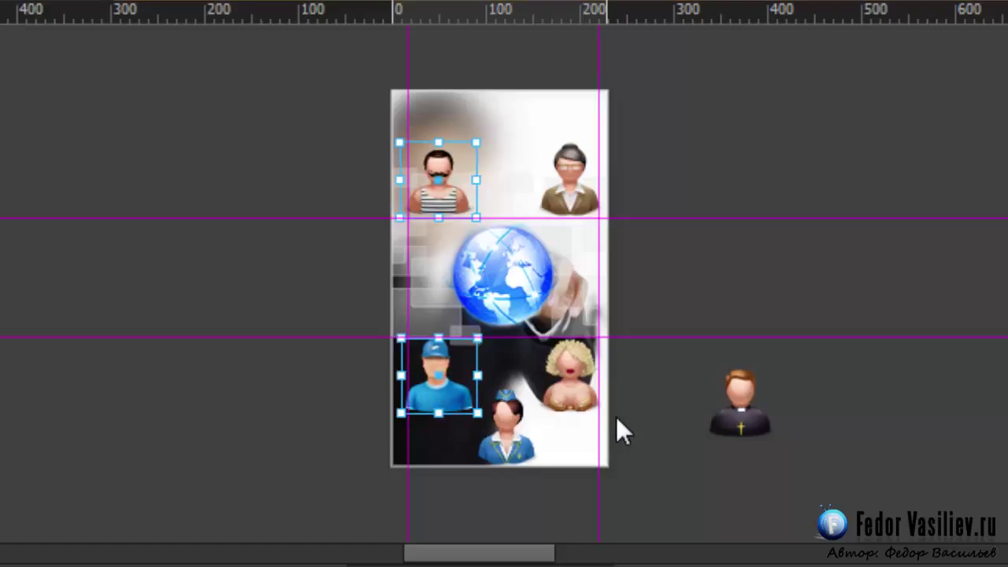
pyautogui.press('l')
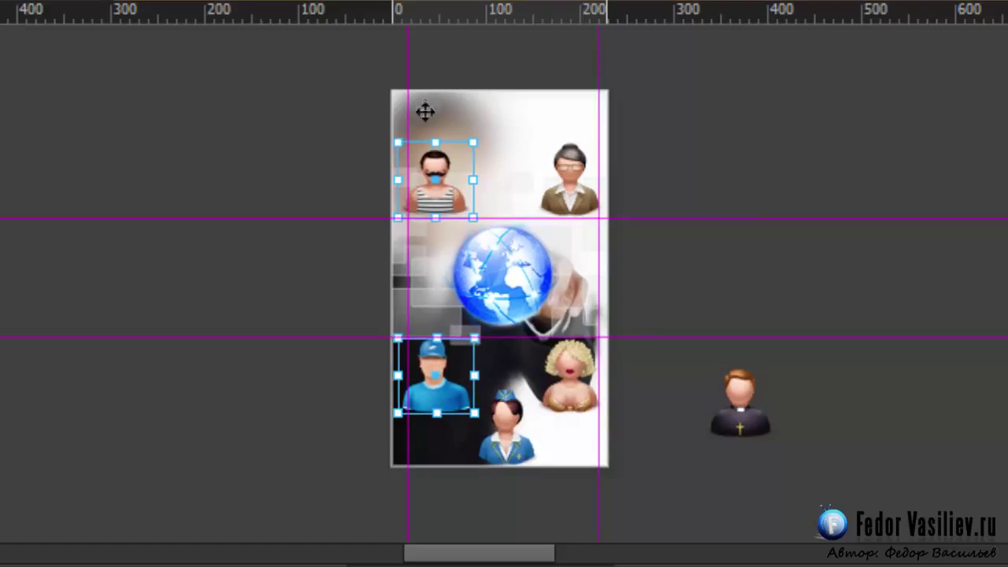
pyautogui.moveTo(409, 108); pyautogui.dragTo(12, 351)
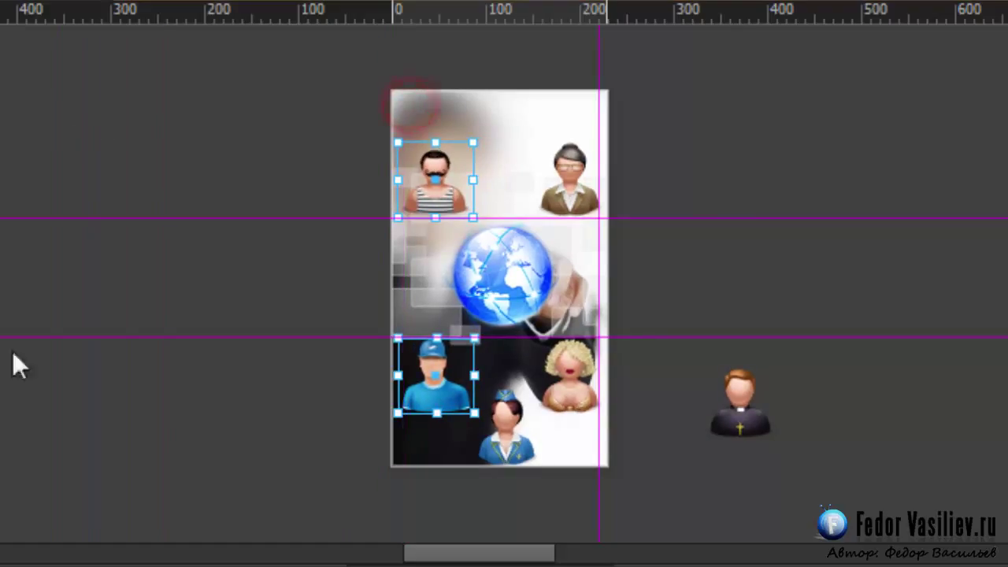
pyautogui.click(282, 272)
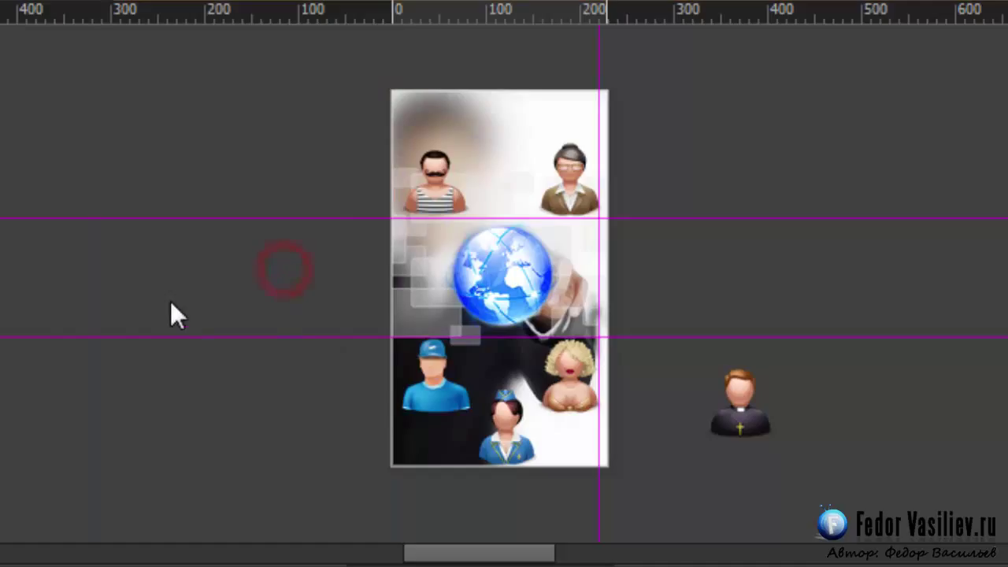
# Move the priest figure from beside the page to the banner's top centre.
pyautogui.click(775, 407)
pyautogui.moveTo(598, 77); pyautogui.dragTo(598, 11)
pyautogui.moveTo(743, 407)
pyautogui.mouseDown()
pyautogui.moveTo(583, 186)
pyautogui.moveTo(502, 139)
pyautogui.mouseUp()
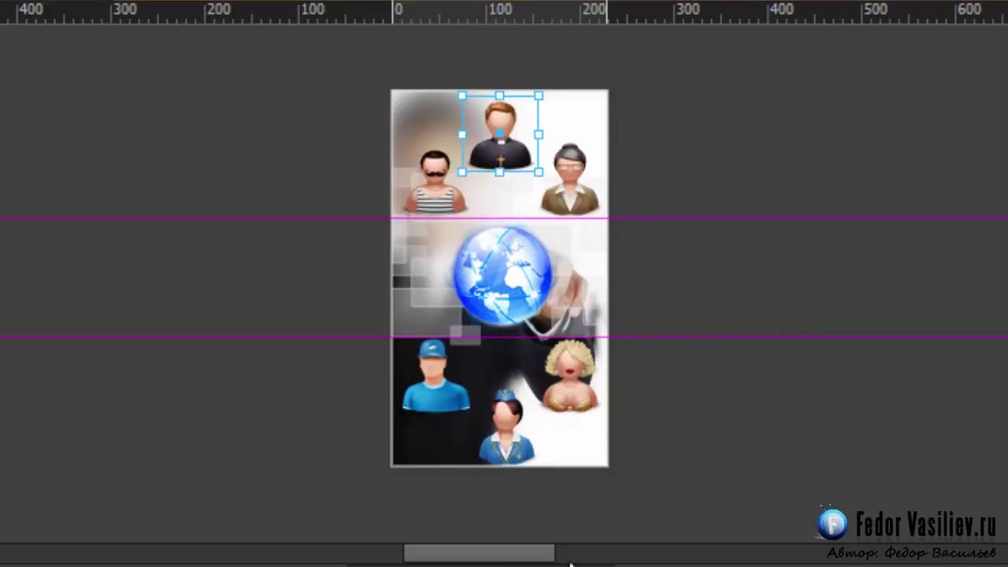
pyautogui.click(508, 429)
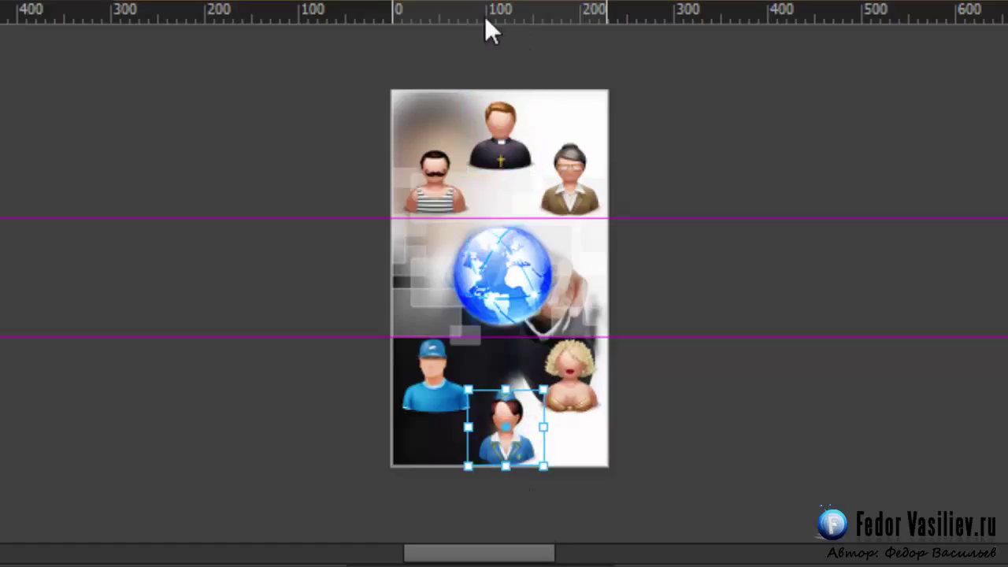
pyautogui.click(508, 153)
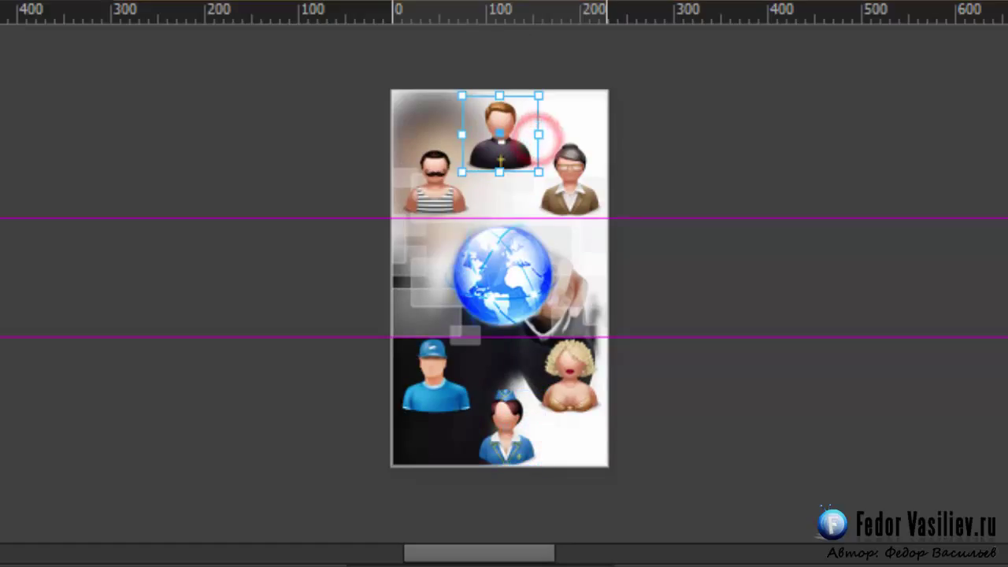
# Add a vertical centre guide and nudge the stewardess left and up onto it.
pyautogui.moveTo(99, 372); pyautogui.dragTo(501, 407)
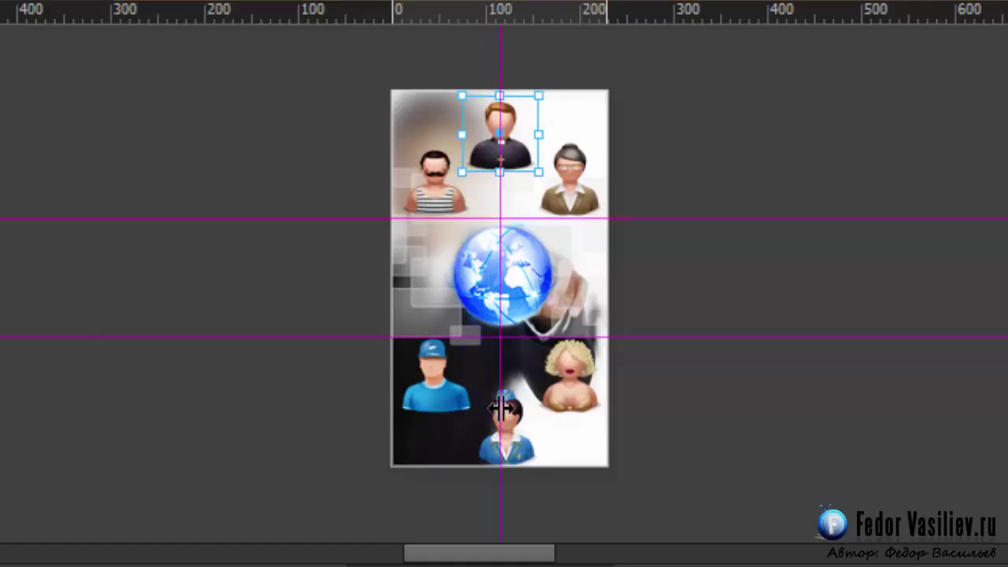
pyautogui.click(508, 449)
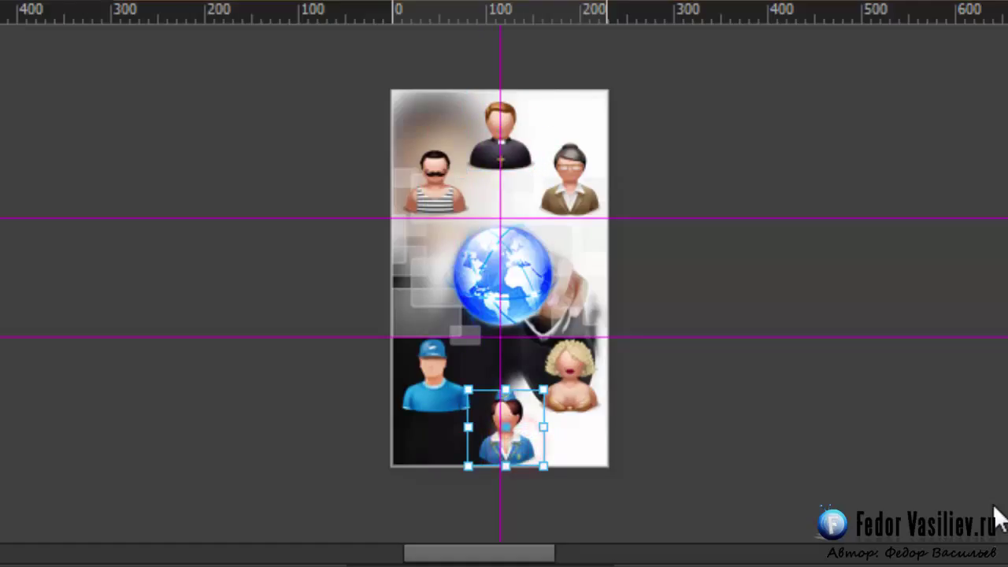
pyautogui.press('Left')
pyautogui.press('Left')
pyautogui.press('Left')
pyautogui.press('Left')
pyautogui.press('Left')
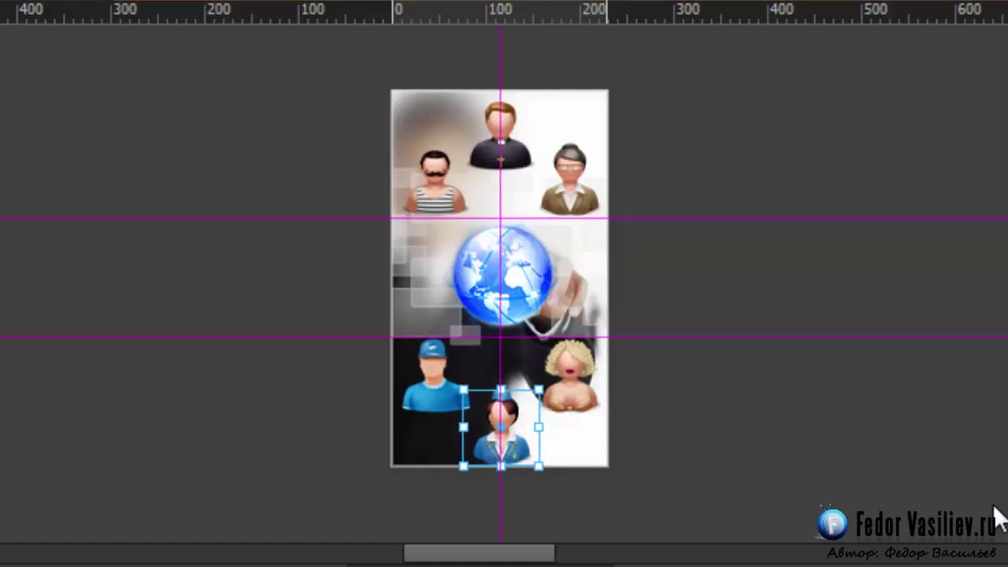
pyautogui.press('Up')
pyautogui.press('Up')
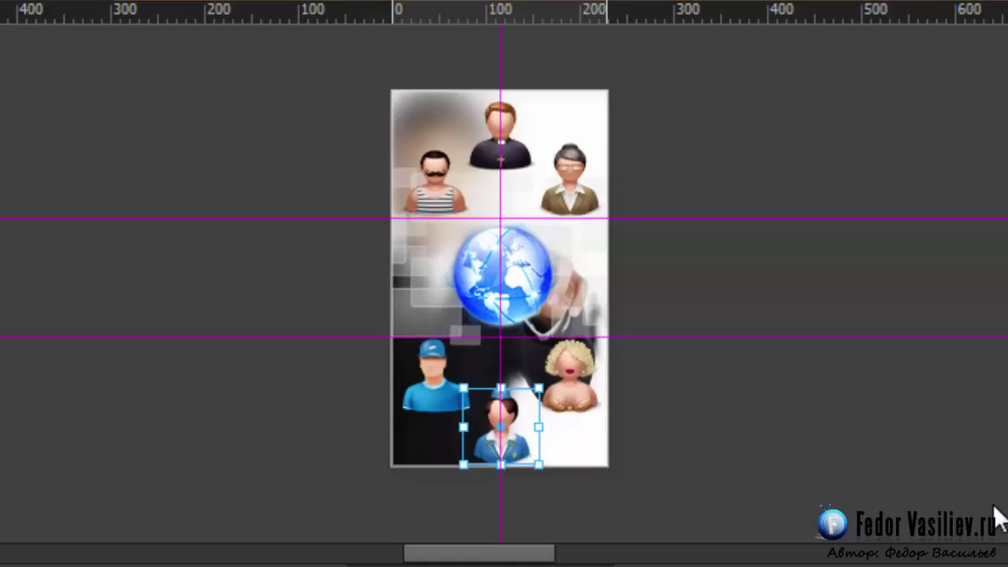
pyautogui.click(775, 436)
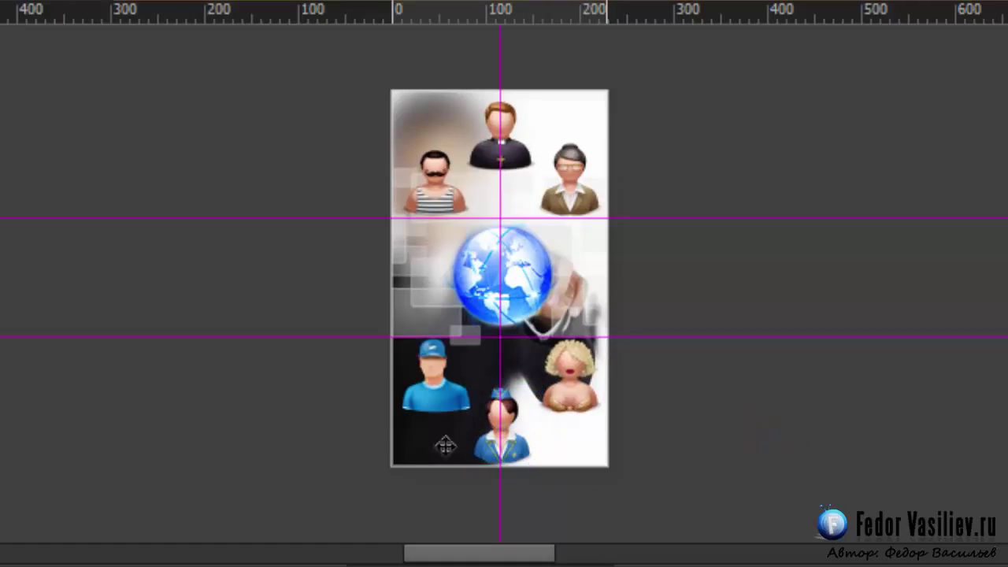
# Add a horizontal guide below the lower figures and check the blue-cap and blonde alignment.
pyautogui.click(440, 378)
pyautogui.moveTo(357, 10); pyautogui.dragTo(332, 415)
pyautogui.click(555, 376)
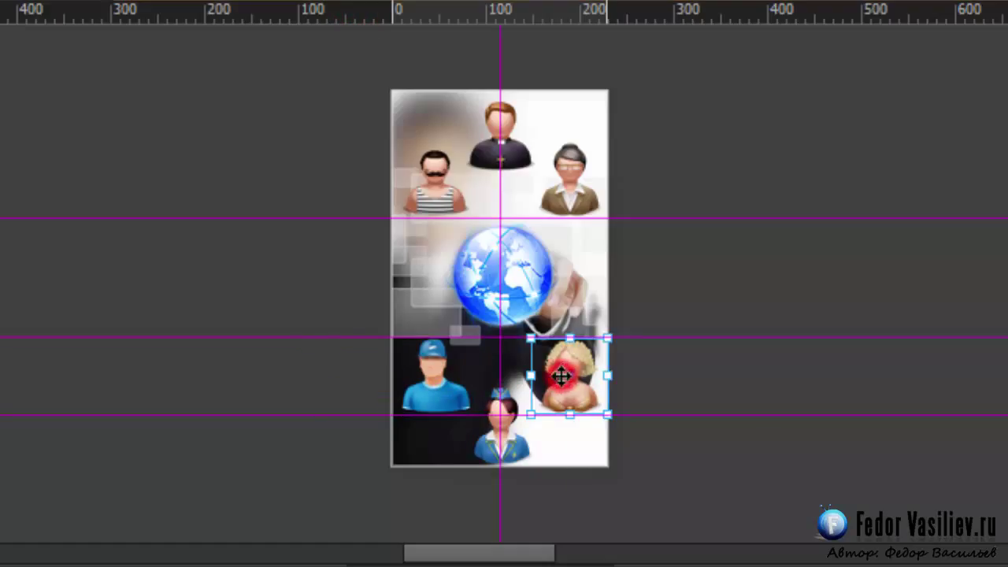
pyautogui.click(448, 379)
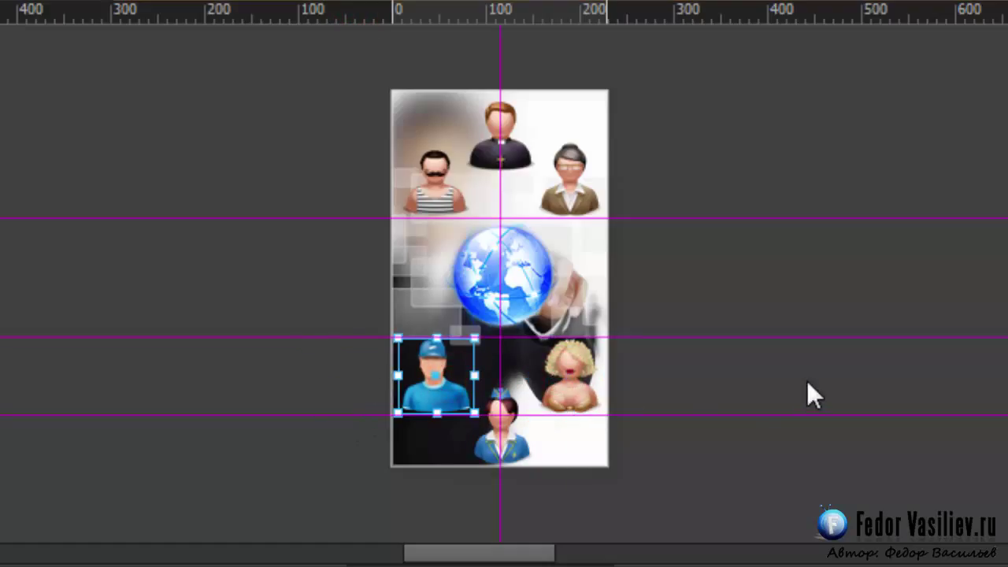
pyautogui.click(786, 387)
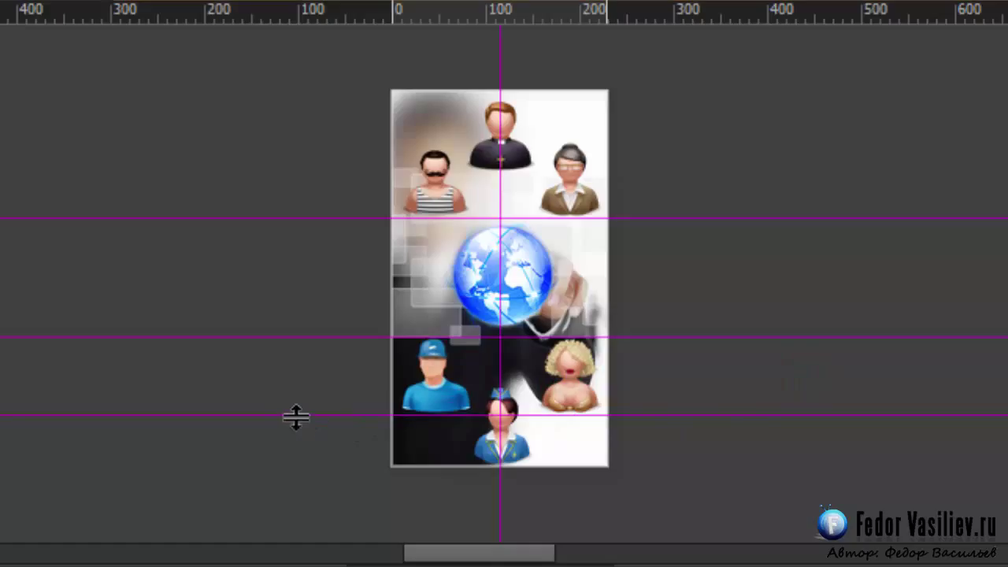
# Align the striped-shirt and grey-haired top-row figures on a guide, then remove all guides.
pyautogui.moveTo(296, 417)
pyautogui.mouseDown()
pyautogui.moveTo(286, 203)
pyautogui.moveTo(303, 191)
pyautogui.mouseUp()
pyautogui.click(439, 189)
pyautogui.click(555, 175)
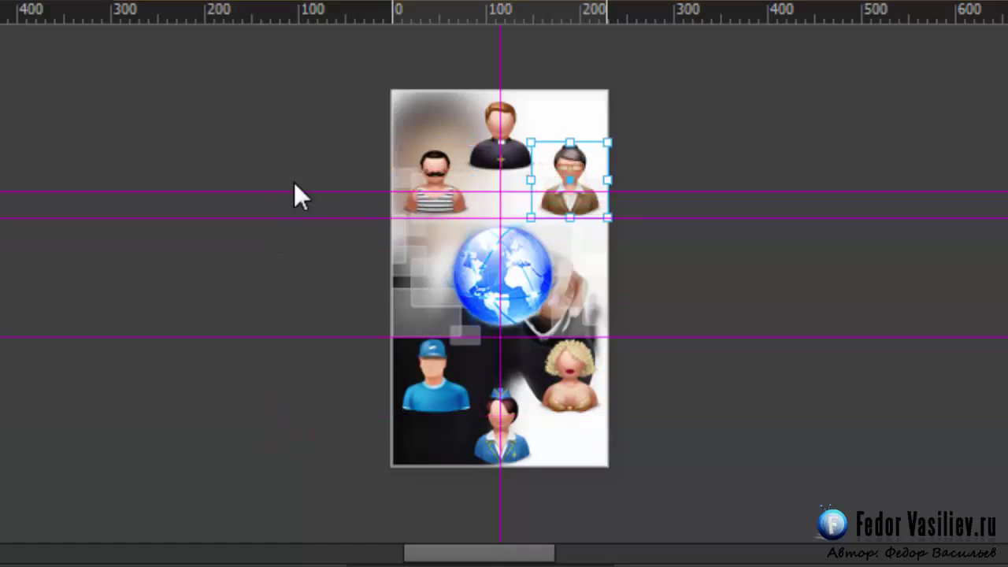
pyautogui.click(429, 167)
pyautogui.keyDown('shift'); pyautogui.click(581, 182); pyautogui.keyUp('shift')
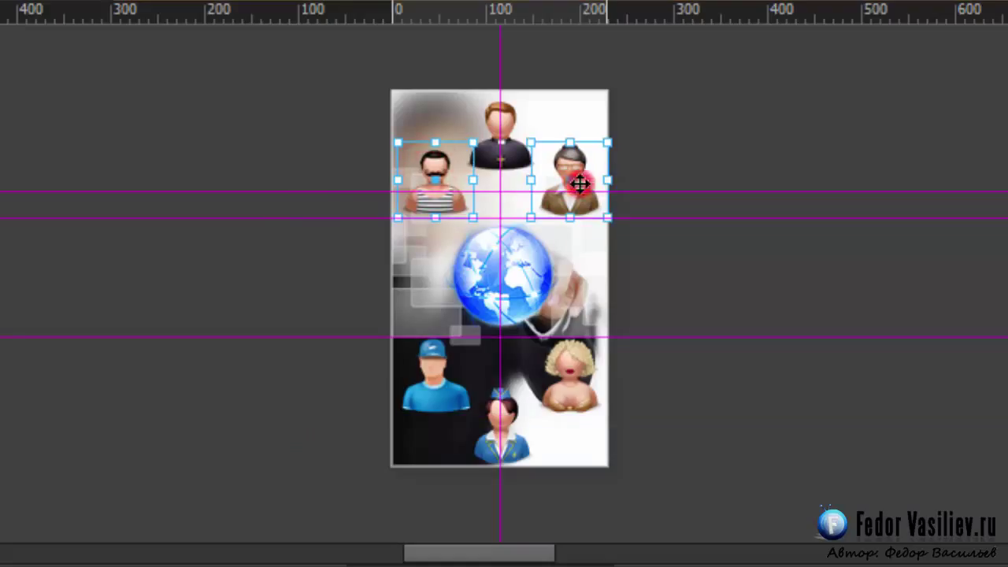
pyautogui.moveTo(317, 191); pyautogui.dragTo(325, 10)
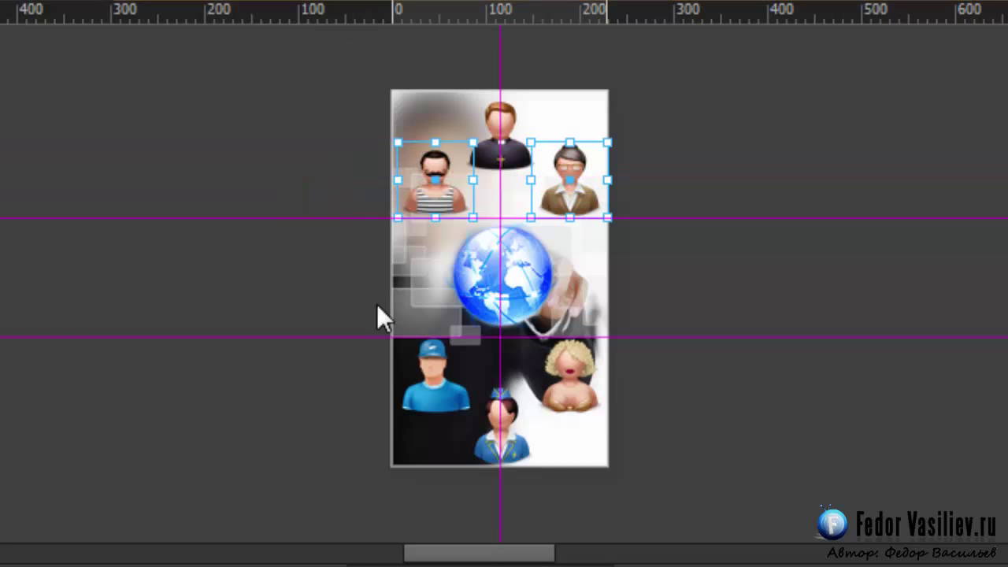
pyautogui.moveTo(296, 337); pyautogui.dragTo(340, 12)
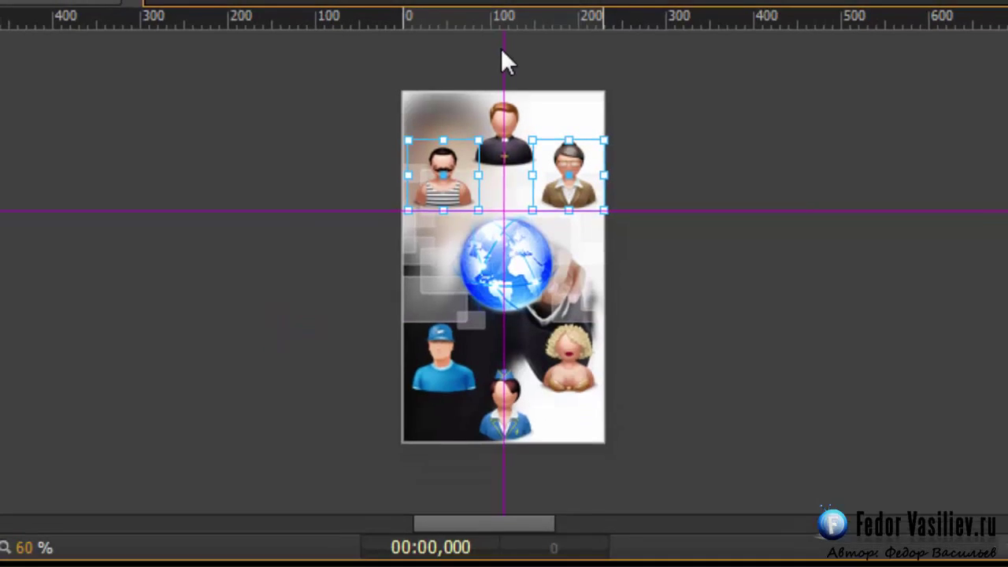
pyautogui.click(518, 68)
pyautogui.moveTo(518, 68); pyautogui.dragTo(87, 115)
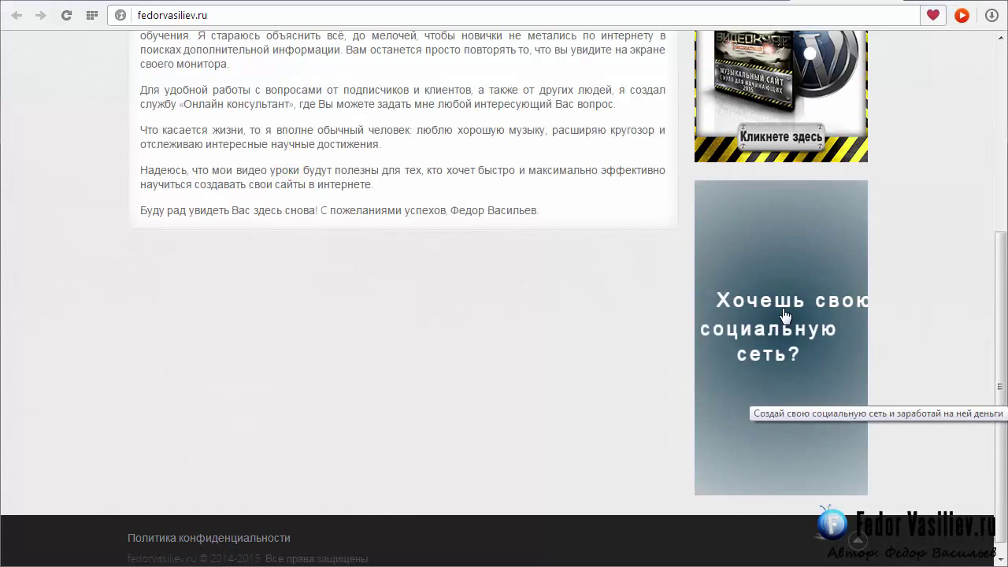
# Reload fedorvasiliev.ru to preview its sidebar social-network banner.
pyautogui.click(62, 15)
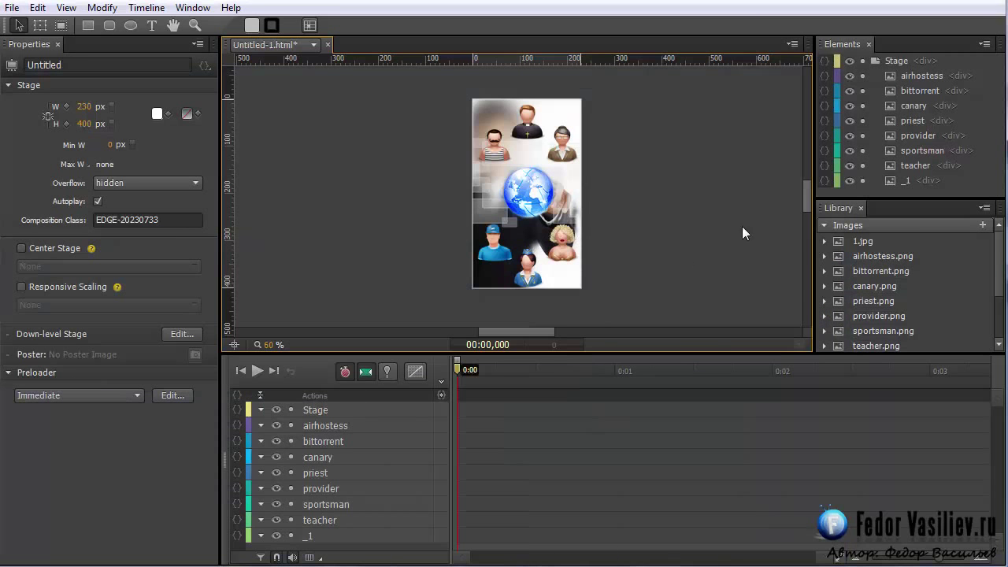
# Zoom the stage to 99% and draw an 8 × 170 px rounded rectangle left of the banner.
pyautogui.moveTo(809, 204); pyautogui.dragTo(807, 201)
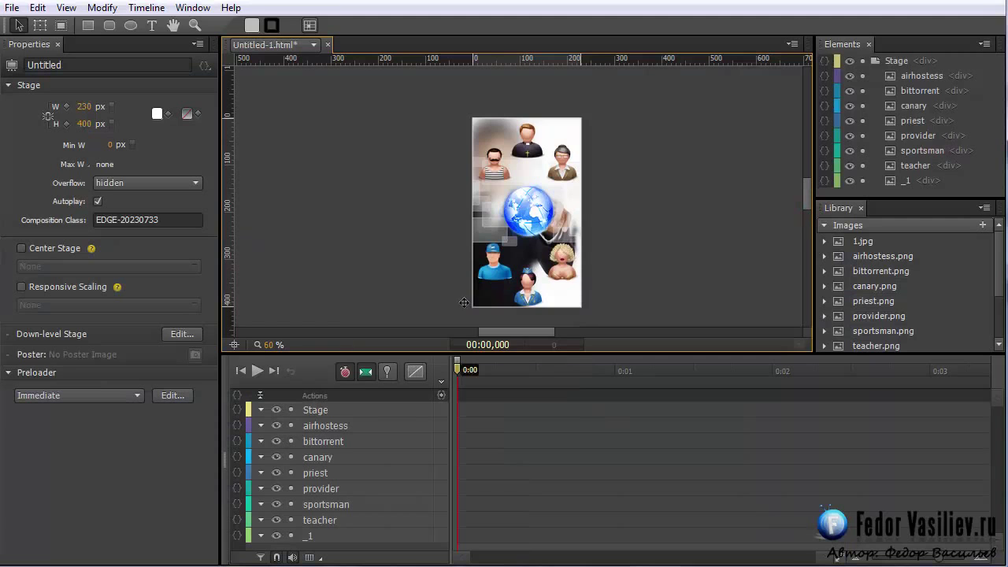
pyautogui.moveTo(267, 348); pyautogui.dragTo(293, 349)
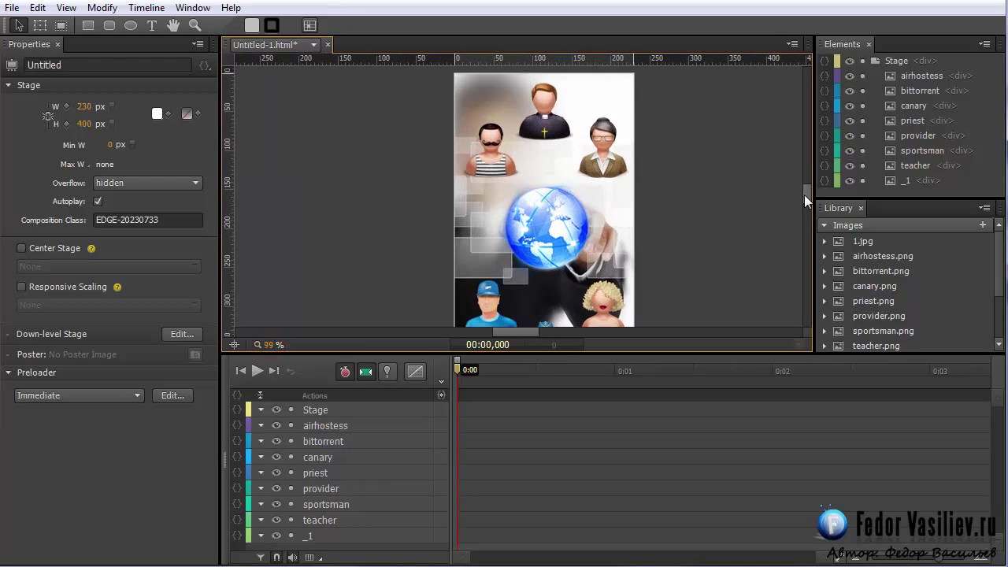
pyautogui.moveTo(803, 194); pyautogui.dragTo(804, 198)
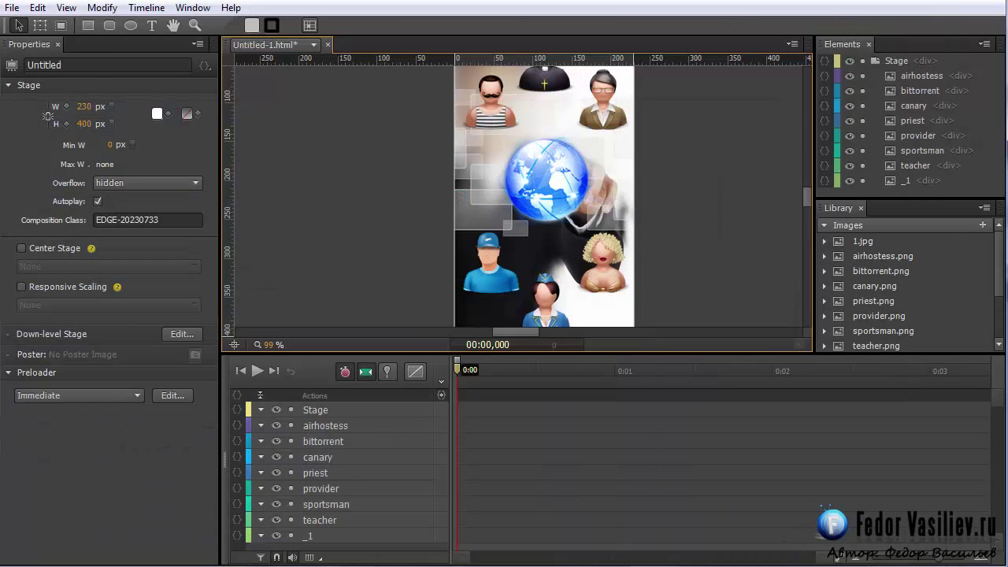
pyautogui.click(109, 26)
pyautogui.moveTo(380, 131)
pyautogui.mouseDown()
pyautogui.moveTo(402, 196)
pyautogui.moveTo(402, 268)
pyautogui.moveTo(383, 263)
pyautogui.mouseUp()
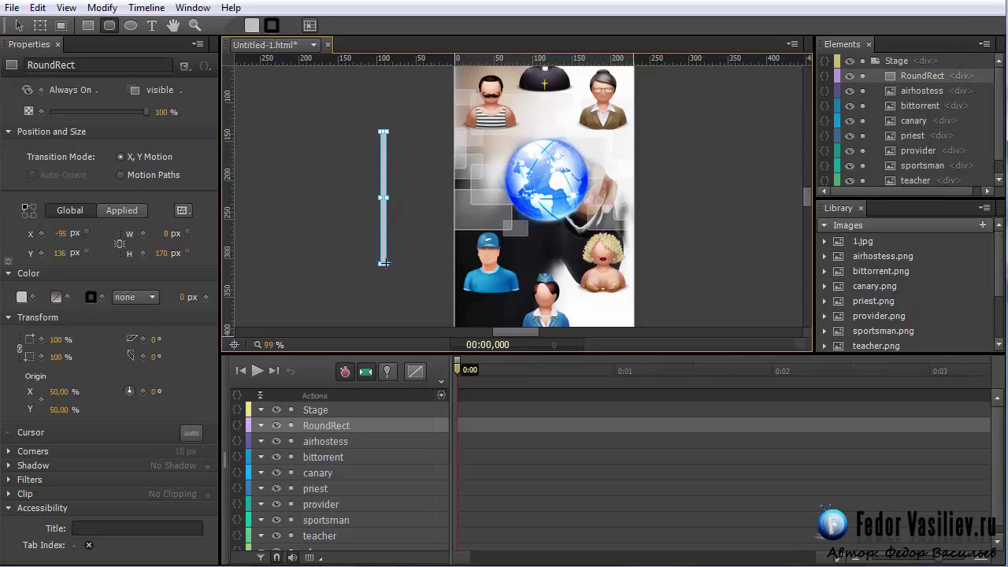
# Give the thin RoundRect bar a white fill.
pyautogui.press('v')
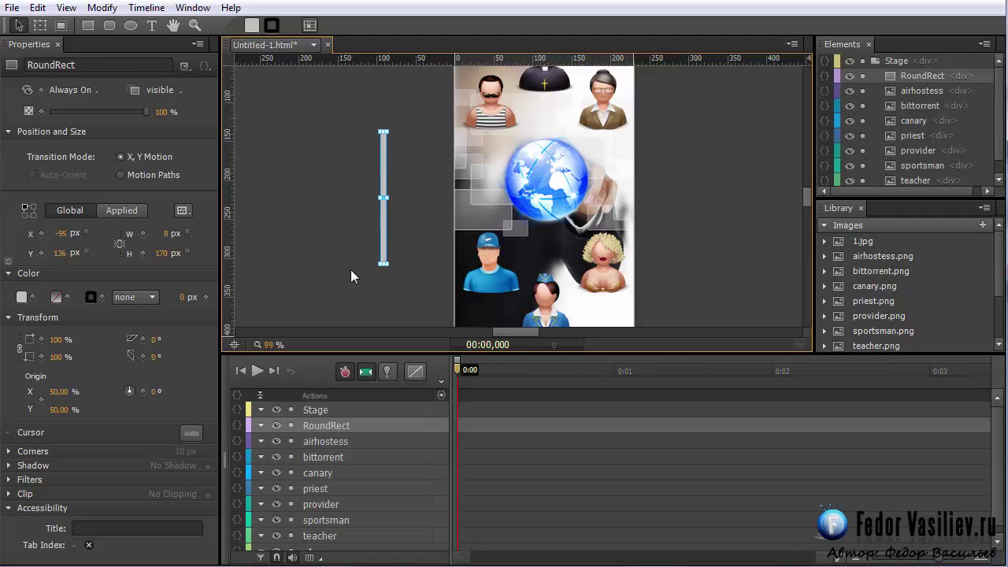
pyautogui.click(417, 237)
pyautogui.click(383, 256)
pyautogui.click(252, 25)
pyautogui.moveTo(135, 144); pyautogui.dragTo(82, 88)
pyautogui.click(422, 104)
# Give the bar a solid 1 px outline in blue rgba(7,134,201).
pyautogui.click(142, 296)
pyautogui.click(147, 335)
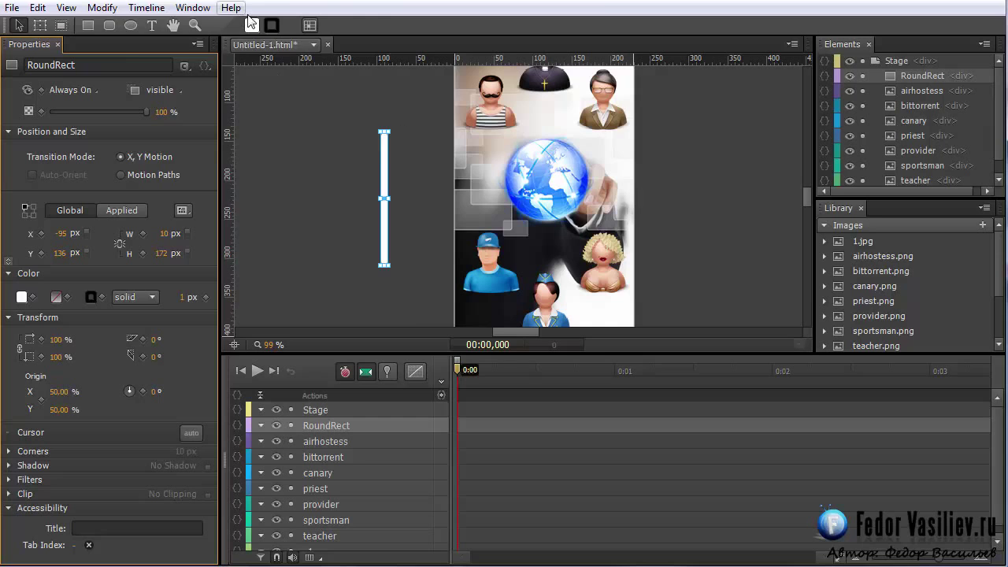
pyautogui.click(272, 25)
pyautogui.click(332, 176)
pyautogui.moveTo(293, 163); pyautogui.dragTo(307, 140)
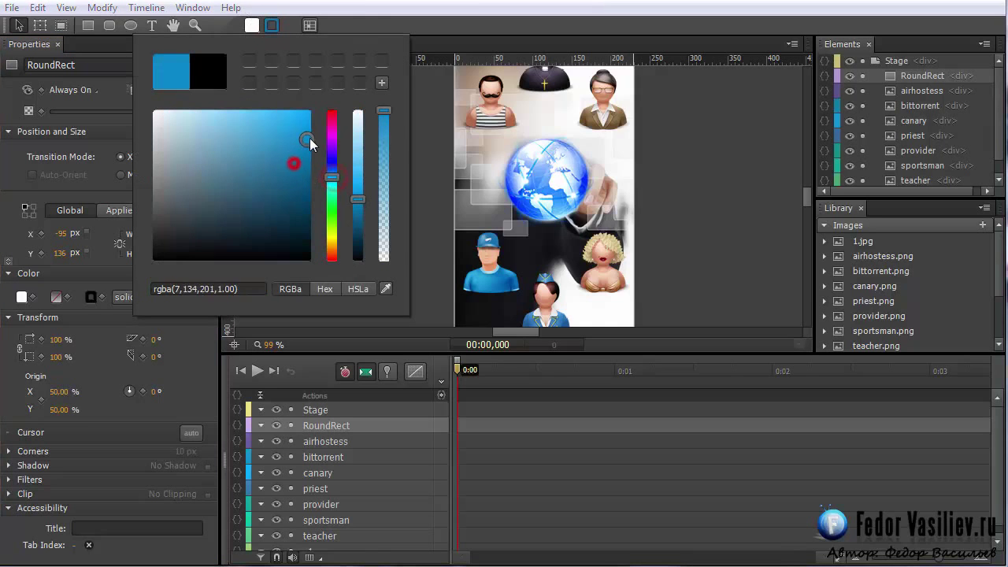
pyautogui.click(417, 159)
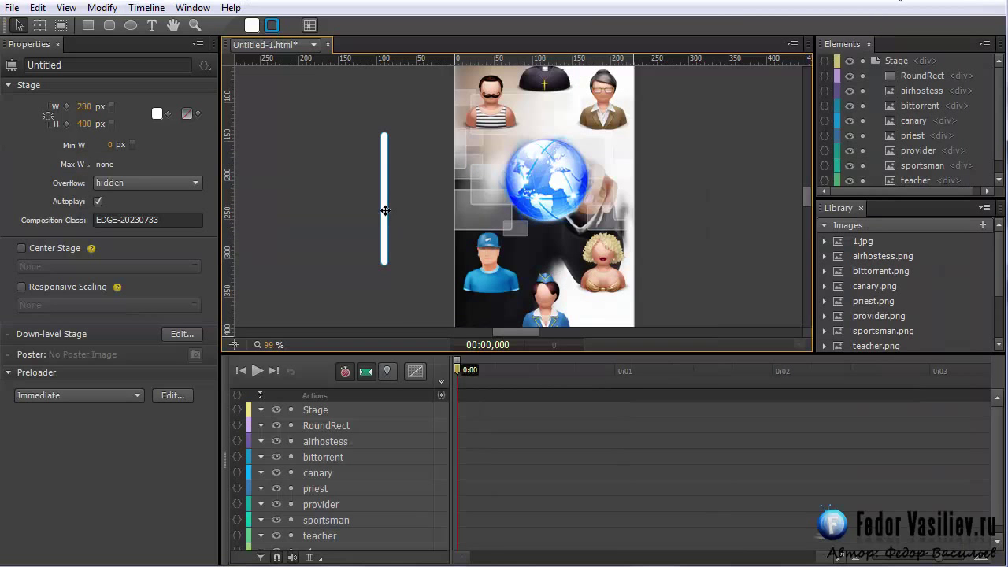
pyautogui.click(385, 210)
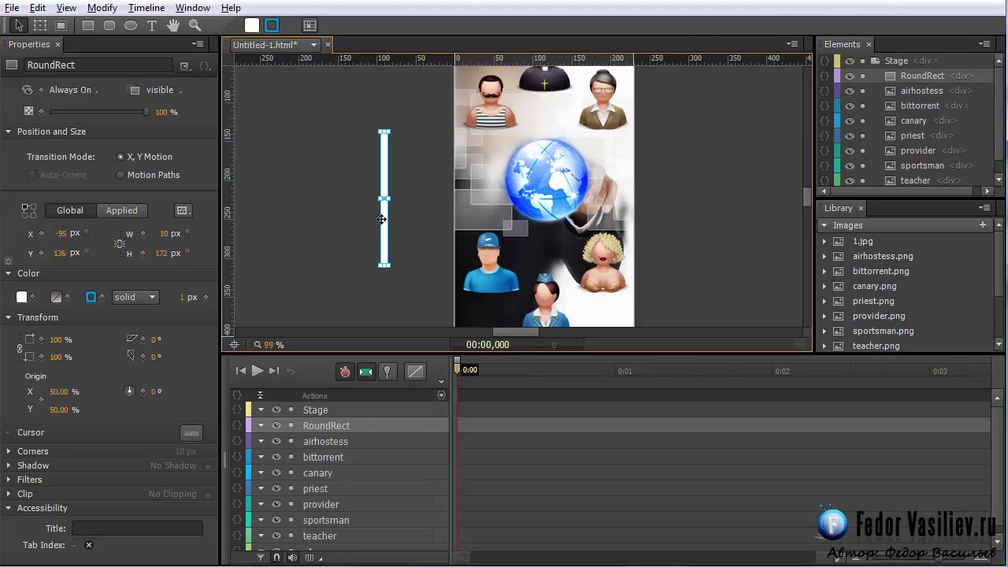
# Alt-drag the bar into seven copies and move the original beside the globe at X 66, Y 62.
pyautogui.moveTo(383, 220); pyautogui.dragTo(277, 239)
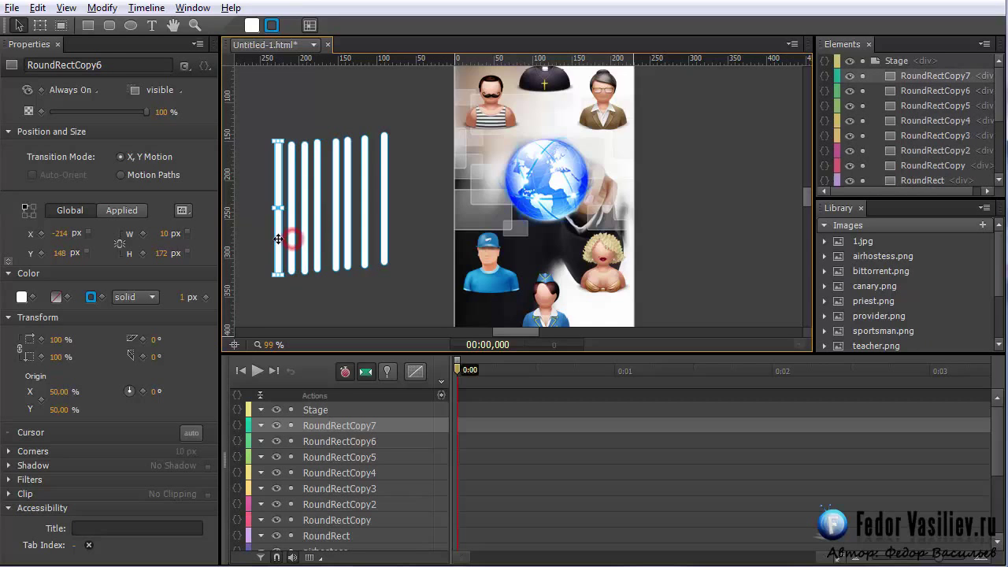
pyautogui.click(415, 225)
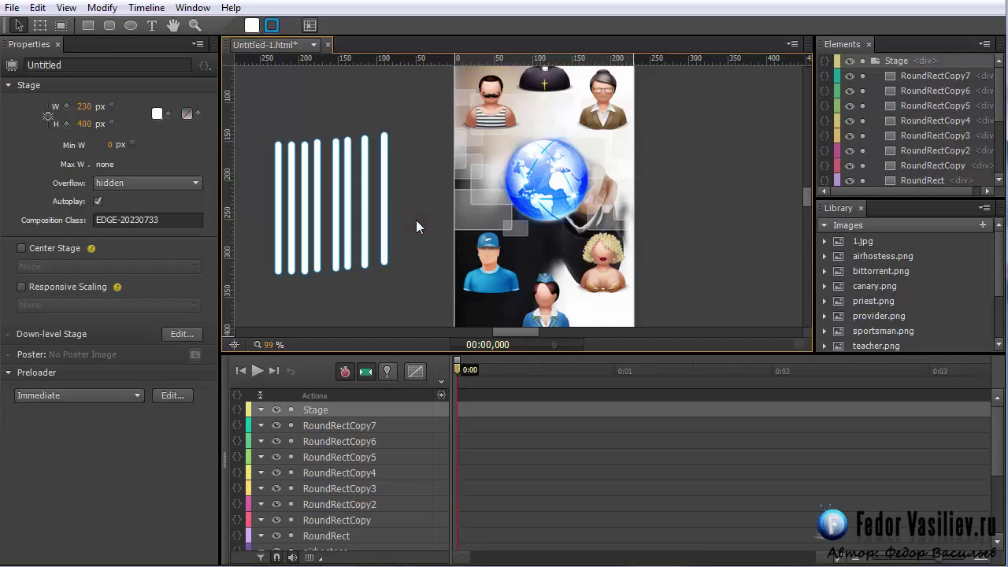
pyautogui.click(384, 225)
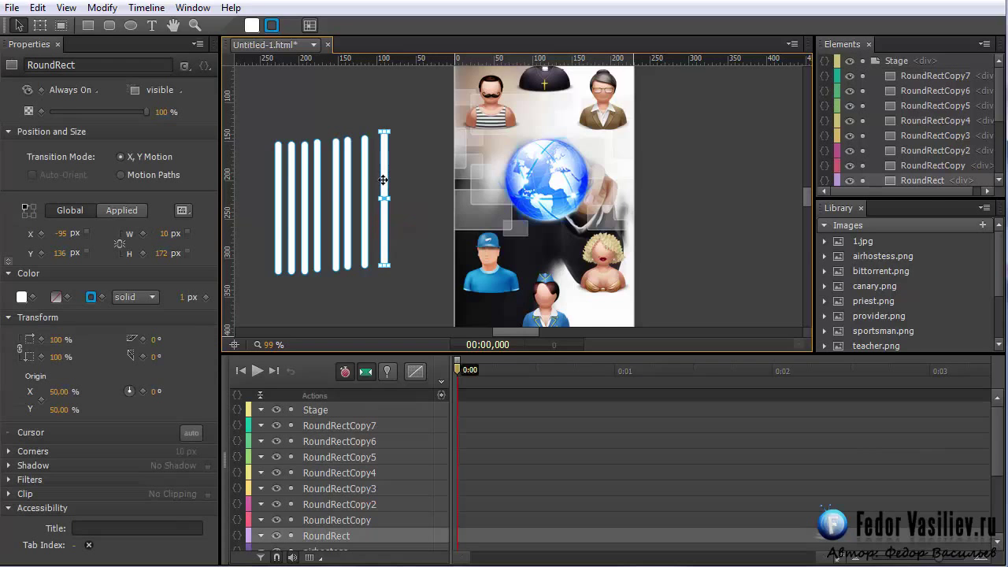
pyautogui.moveTo(805, 203); pyautogui.dragTo(805, 192)
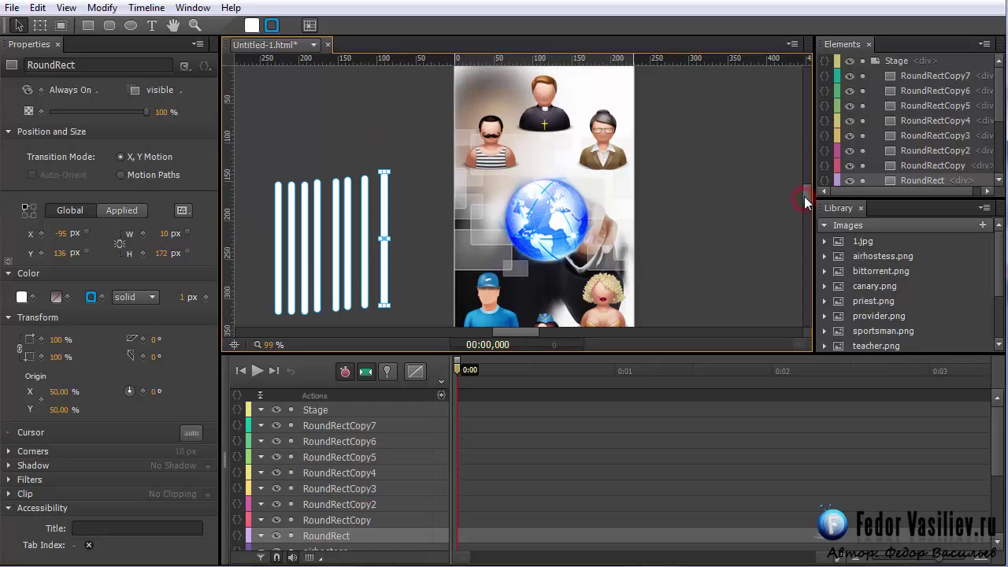
pyautogui.moveTo(386, 225); pyautogui.dragTo(512, 166)
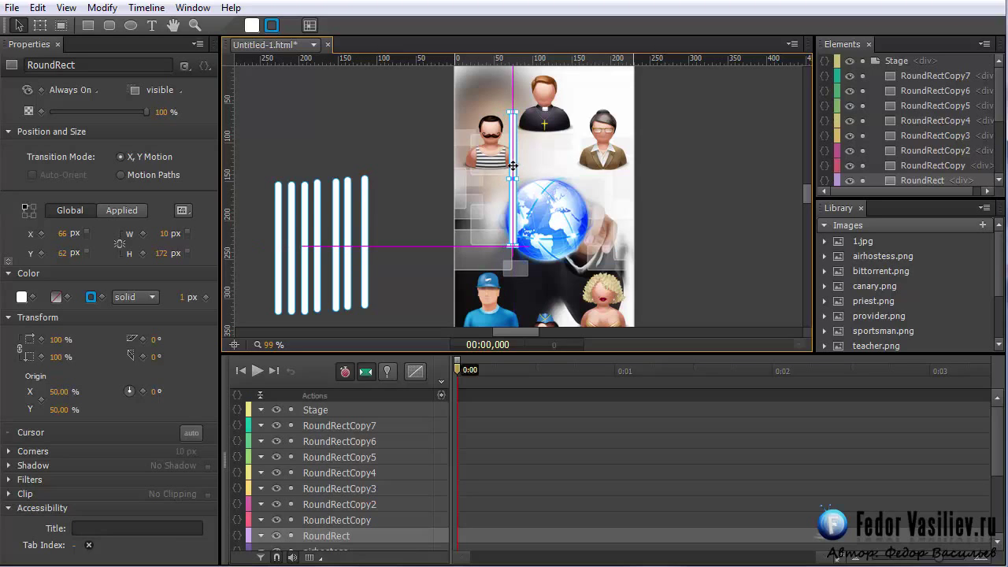
# Shorten all seven glowing bars from 172 to 98 px.
pyautogui.moveTo(512, 166); pyautogui.dragTo(512, 167)
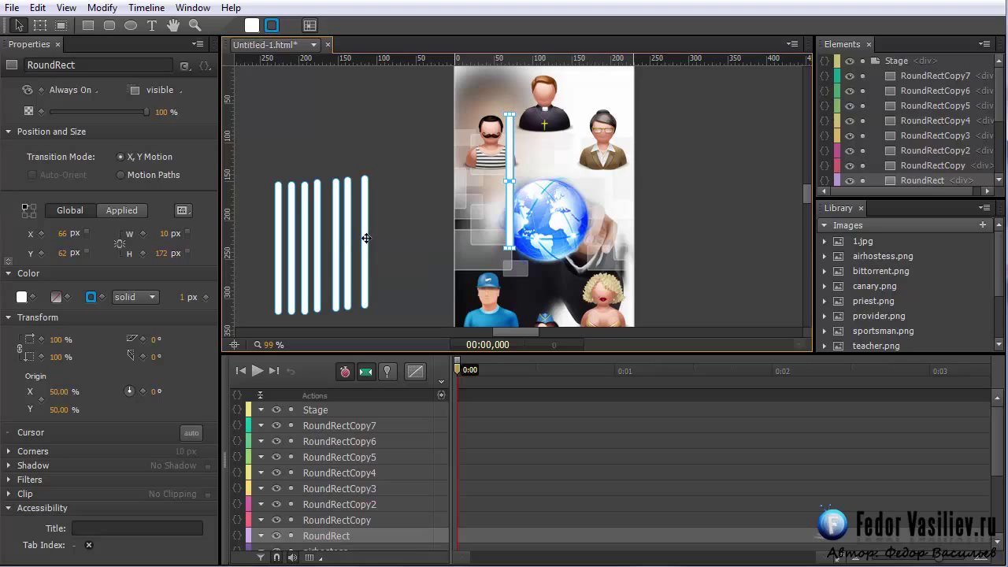
pyautogui.click(365, 238)
pyautogui.moveTo(389, 137); pyautogui.dragTo(239, 309)
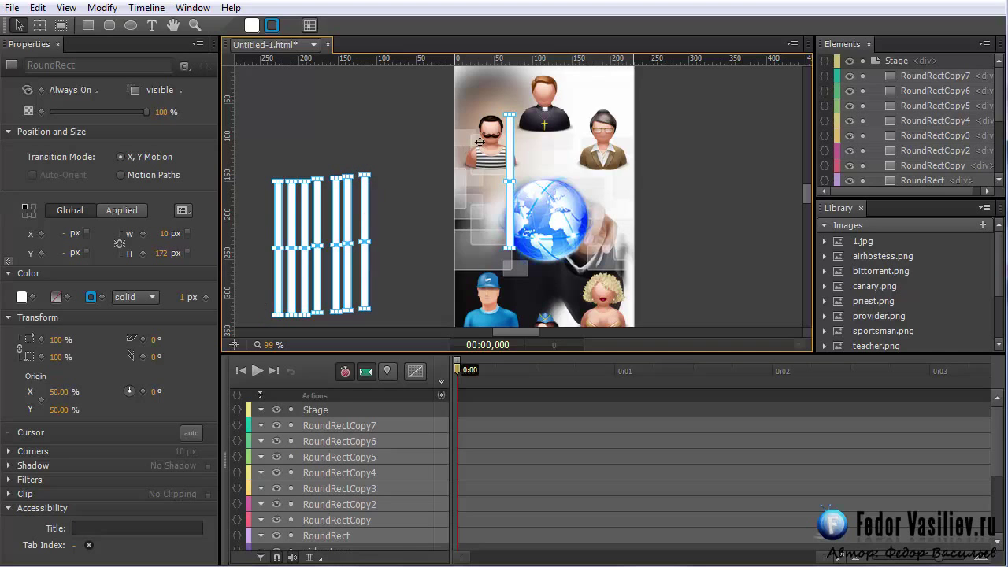
pyautogui.moveTo(510, 115); pyautogui.dragTo(507, 170)
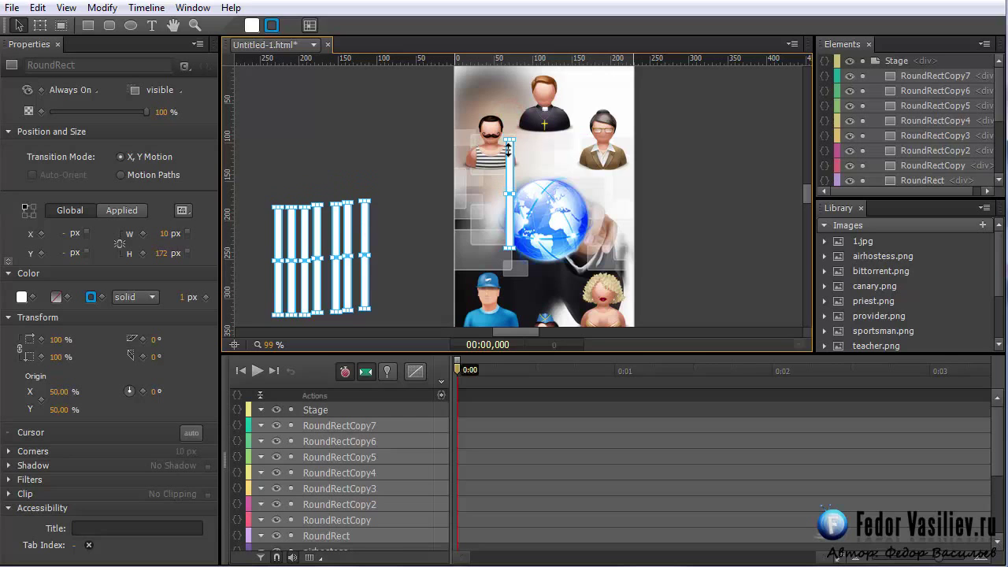
pyautogui.click(411, 189)
# Tilt the first bar to -41° between the striped-shirt man and the globe.
pyautogui.moveTo(511, 203); pyautogui.dragTo(517, 168)
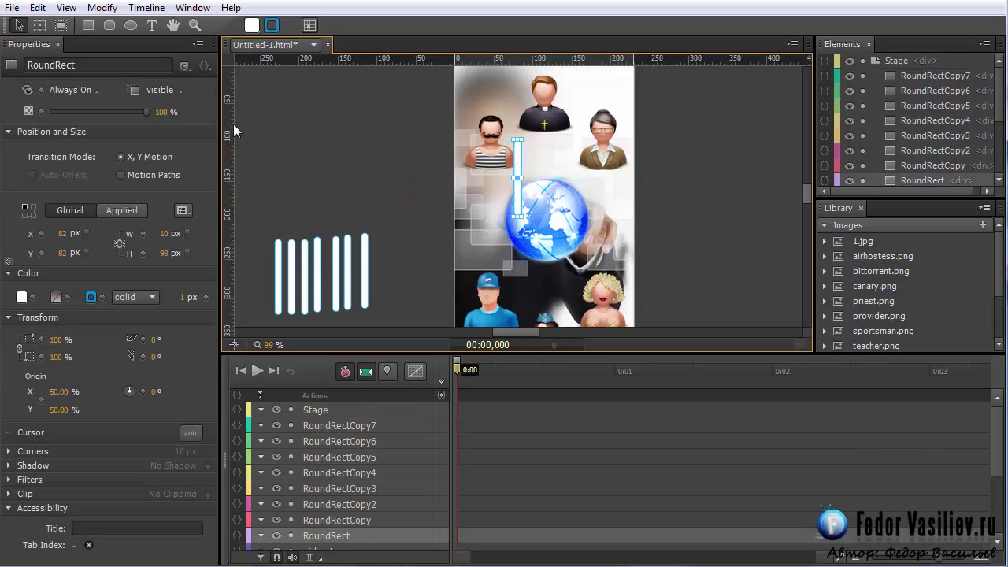
pyautogui.click(40, 24)
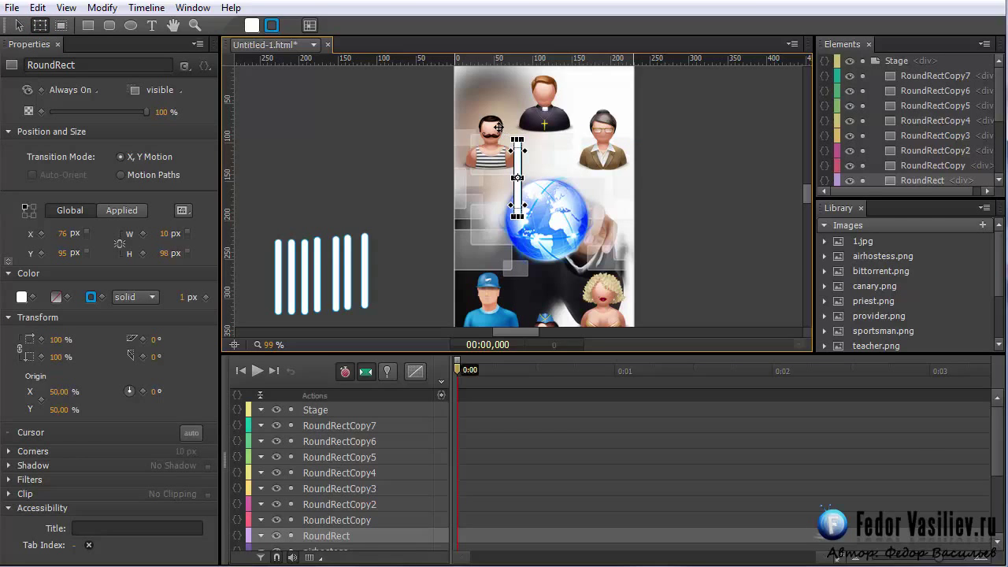
pyautogui.moveTo(517, 140); pyautogui.dragTo(493, 150)
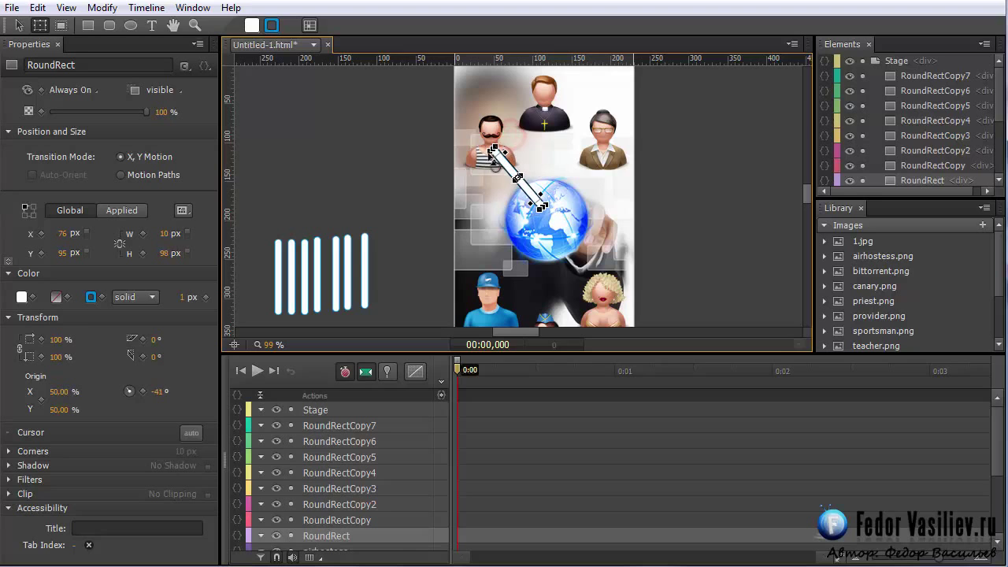
pyautogui.click(415, 154)
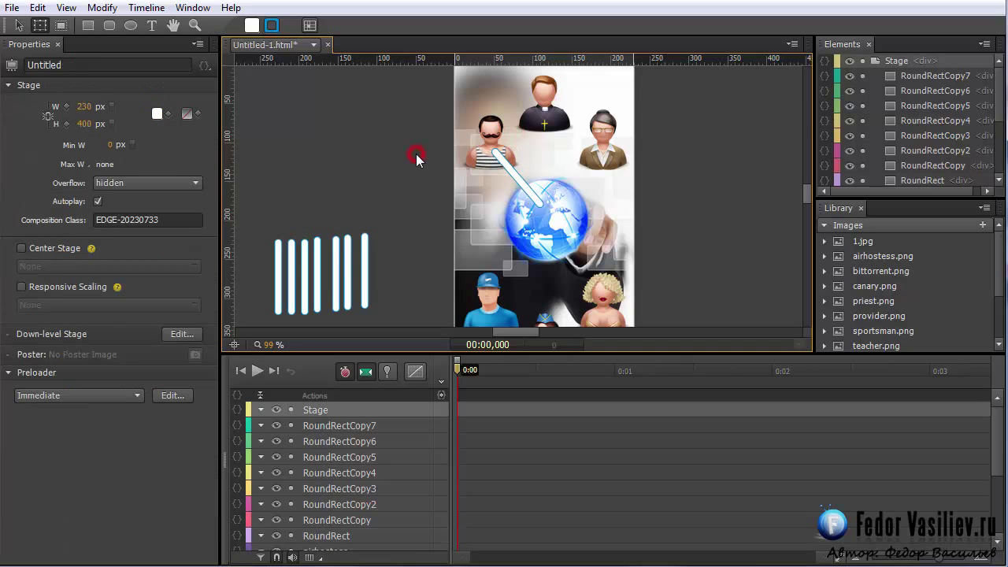
# Place a second bar at 45° linking the globe to the woman with glasses, and add a horizontal guide.
pyautogui.moveTo(365, 289); pyautogui.dragTo(575, 179)
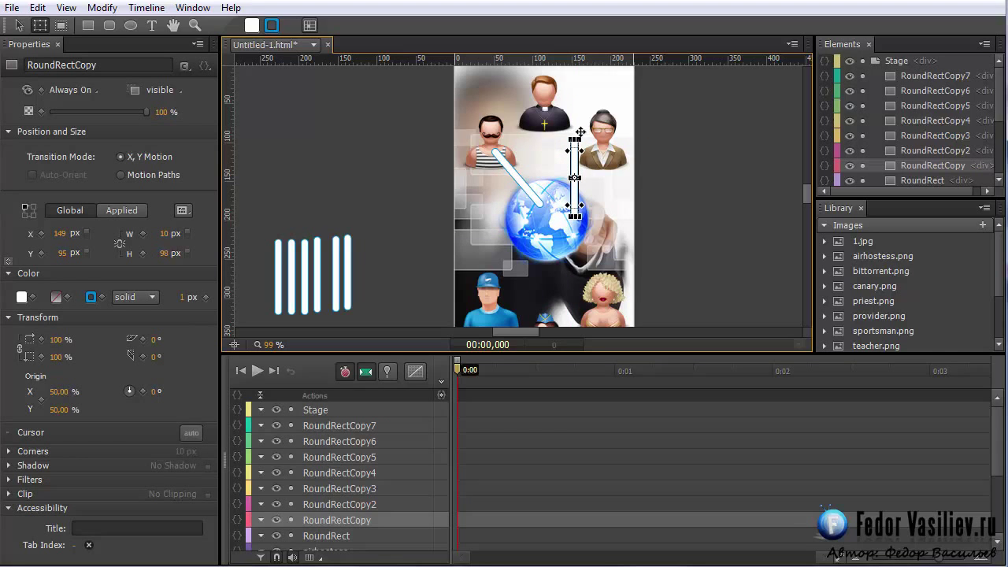
pyautogui.moveTo(583, 137); pyautogui.dragTo(611, 156)
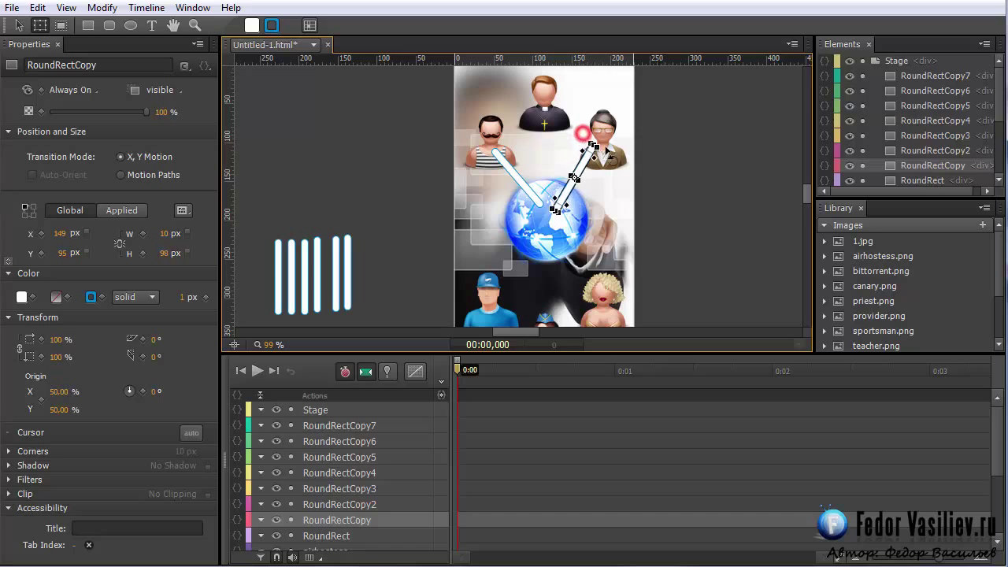
pyautogui.click(358, 182)
pyautogui.moveTo(536, 60); pyautogui.dragTo(539, 149)
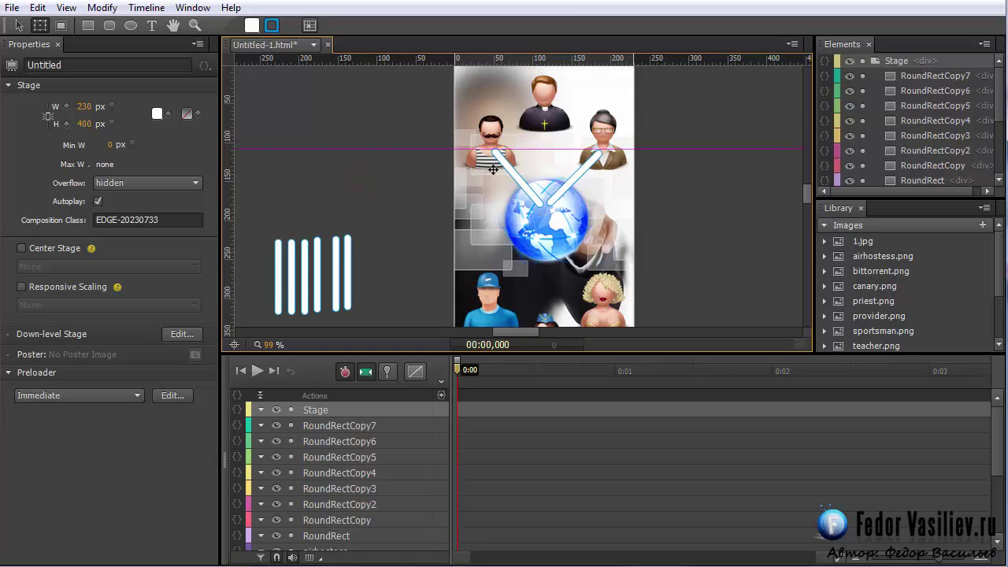
# Place a bar above the striped-shirt man, pivot it at its bottom end, and swing it toward the priest.
pyautogui.moveTo(428, 149); pyautogui.dragTo(417, 23)
pyautogui.moveTo(349, 264)
pyautogui.mouseDown()
pyautogui.moveTo(496, 126)
pyautogui.moveTo(486, 101)
pyautogui.mouseUp()
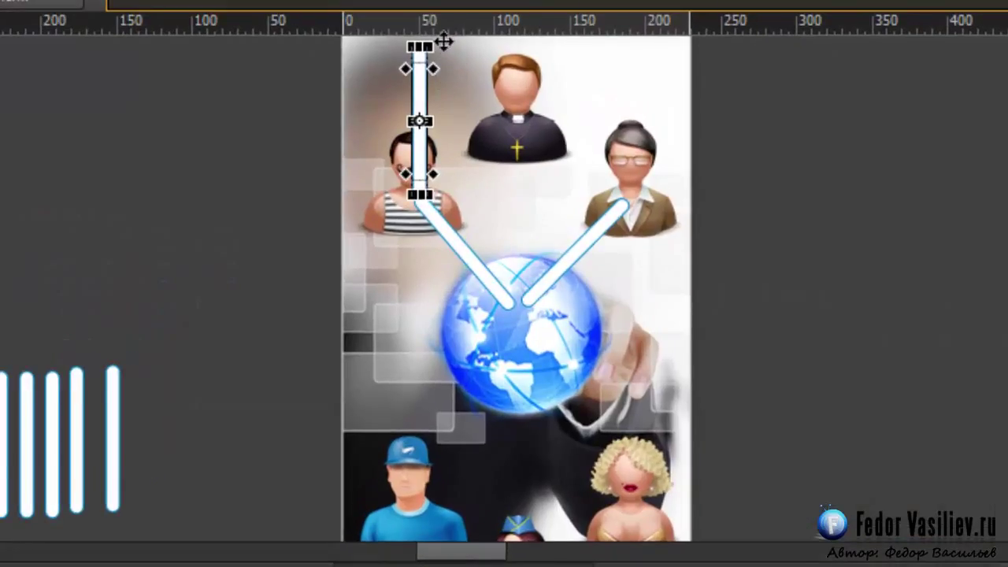
pyautogui.click(443, 42)
pyautogui.click(416, 74)
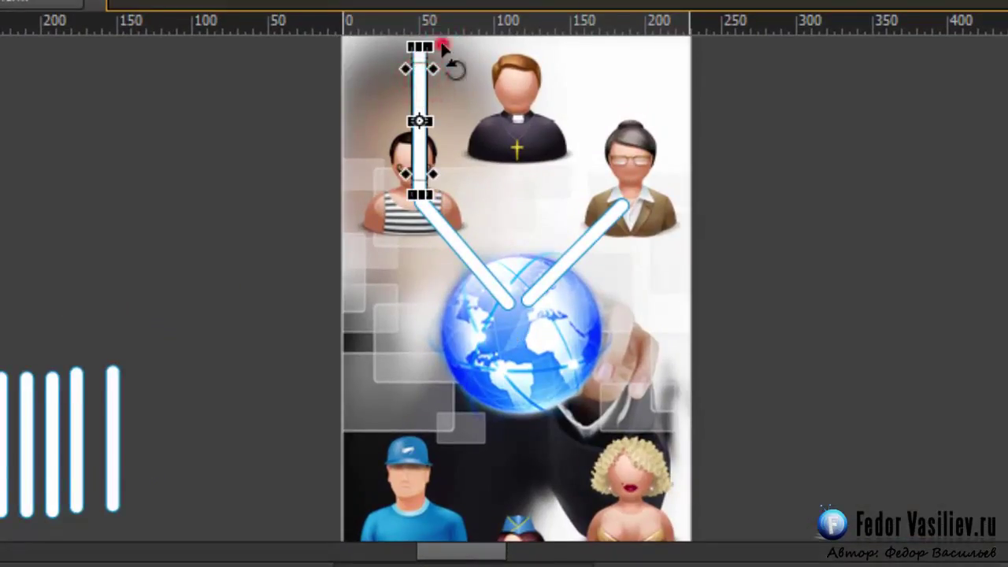
pyautogui.moveTo(444, 47)
pyautogui.mouseDown()
pyautogui.moveTo(477, 102)
pyautogui.moveTo(441, 48)
pyautogui.mouseUp()
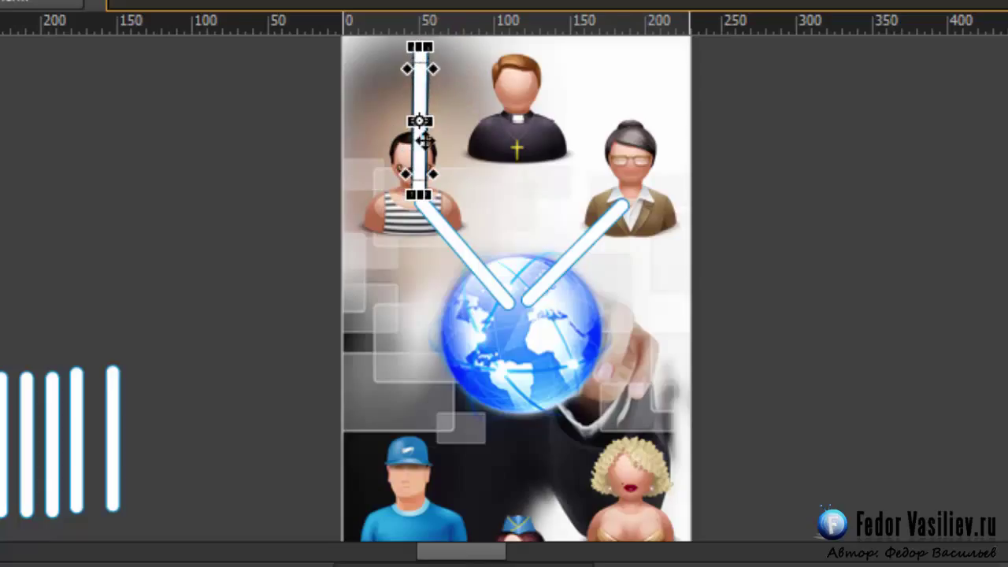
pyautogui.moveTo(419, 122); pyautogui.dragTo(419, 195)
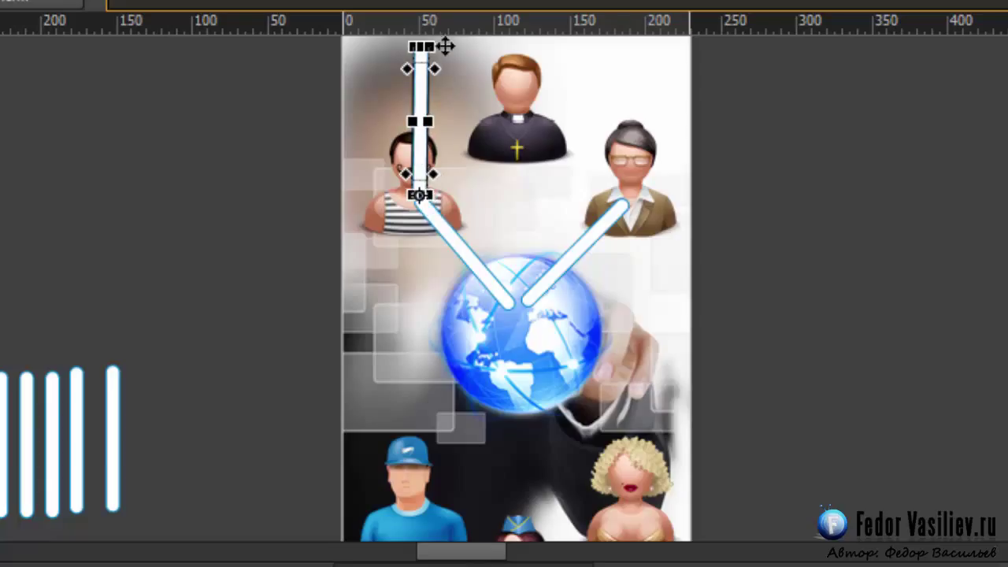
pyautogui.moveTo(449, 61)
pyautogui.mouseDown()
pyautogui.moveTo(510, 118)
pyautogui.moveTo(515, 153)
pyautogui.mouseUp()
pyautogui.click(540, 196)
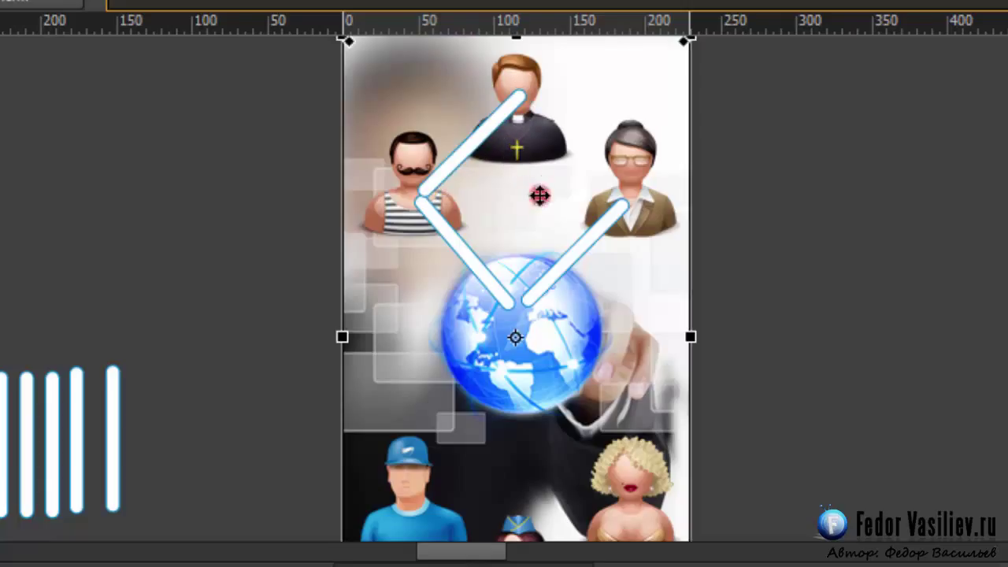
# Resize the bar's top end so it stops at the priest.
pyautogui.click(500, 120)
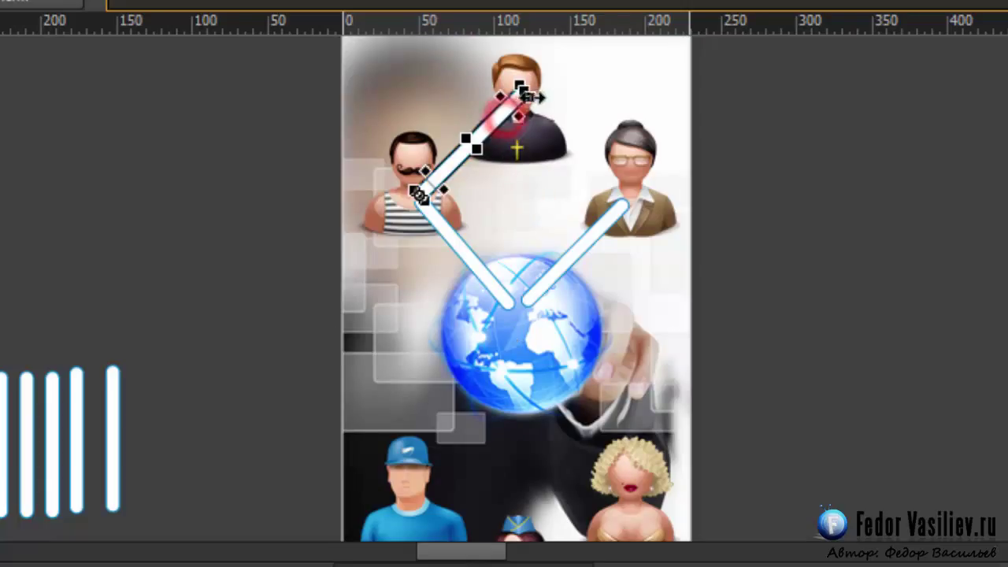
pyautogui.moveTo(526, 93); pyautogui.dragTo(534, 101)
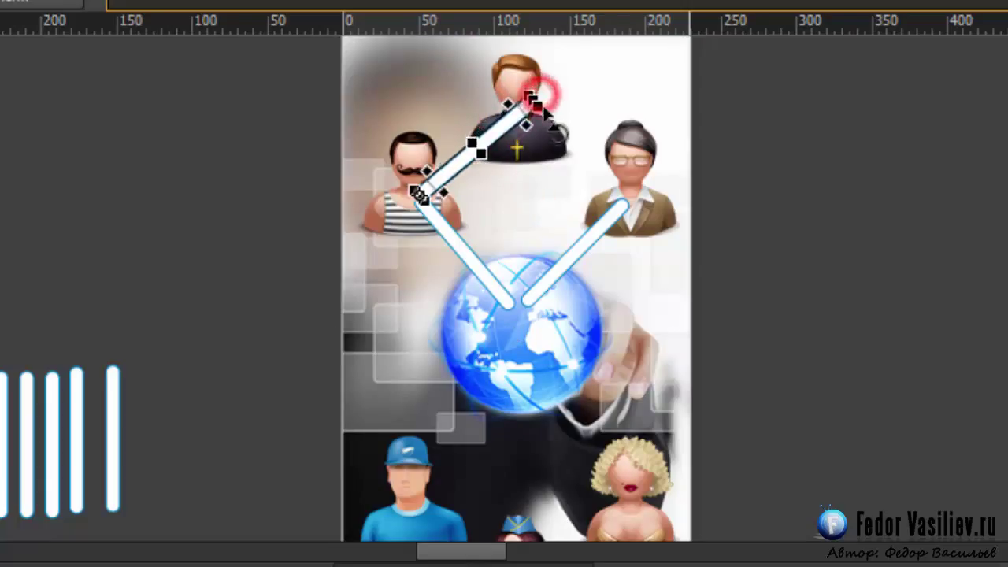
pyautogui.click(499, 192)
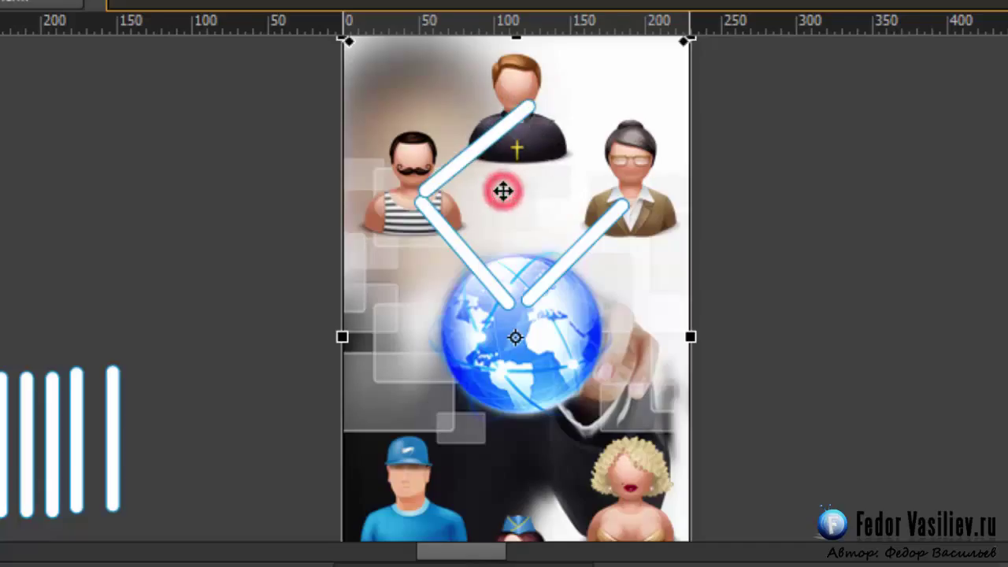
pyautogui.click(504, 127)
pyautogui.moveTo(532, 101); pyautogui.dragTo(513, 118)
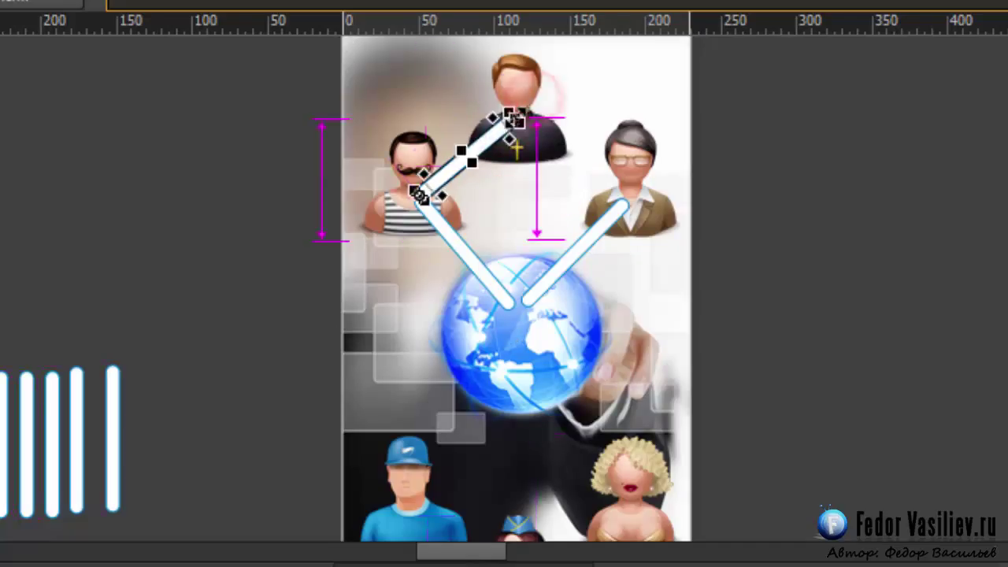
pyautogui.click(513, 185)
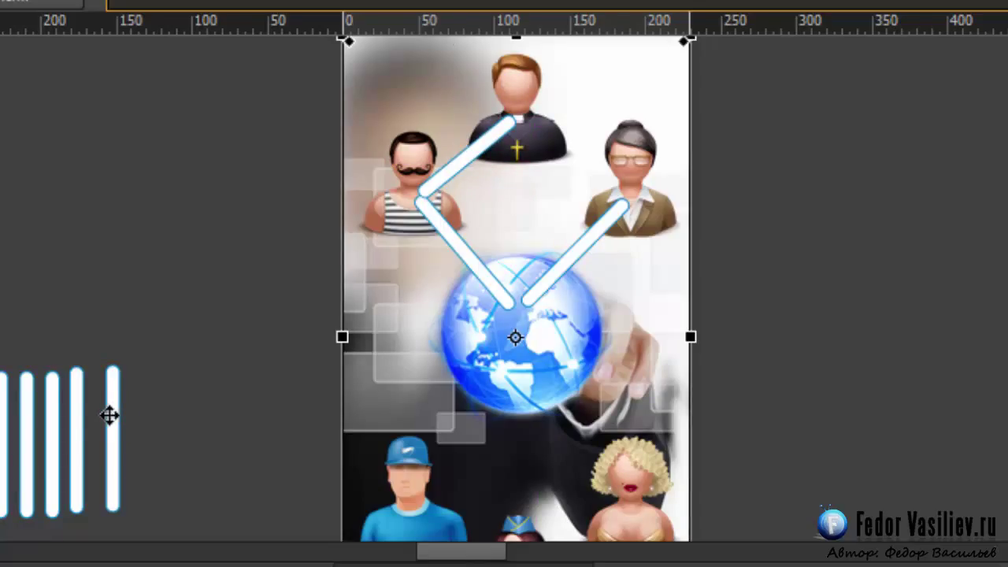
# Position a bar above the woman with glasses, pivot it at the bottom, and rotate it up to the priest.
pyautogui.moveTo(110, 415); pyautogui.dragTo(607, 113)
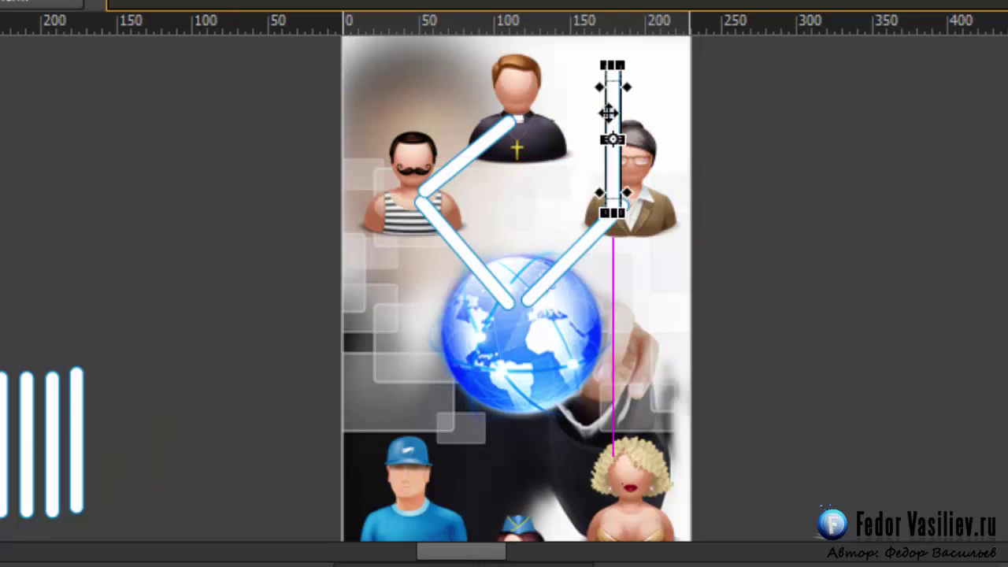
pyautogui.moveTo(607, 113)
pyautogui.mouseDown()
pyautogui.moveTo(622, 72)
pyautogui.moveTo(626, 95)
pyautogui.mouseUp()
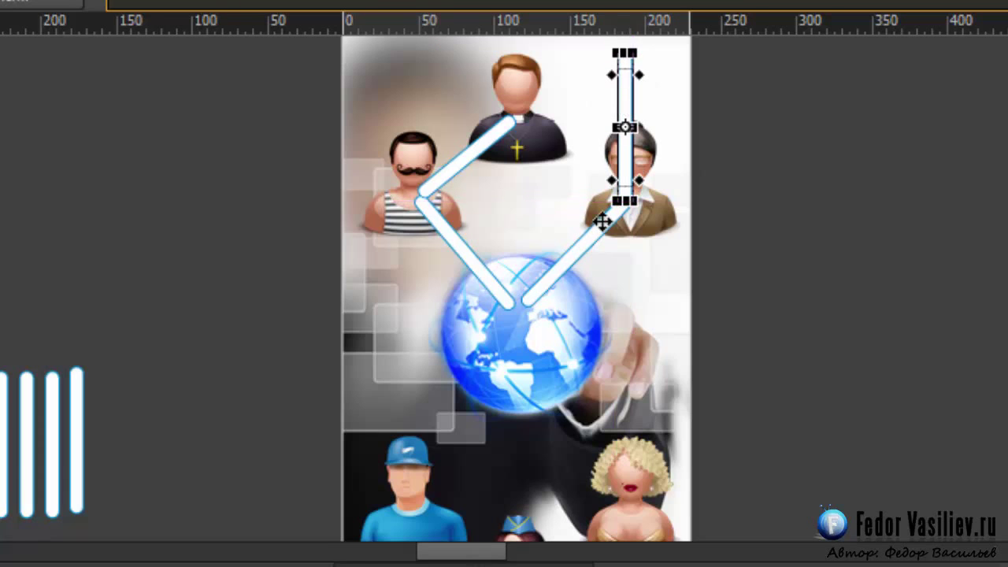
pyautogui.moveTo(624, 126); pyautogui.dragTo(617, 202)
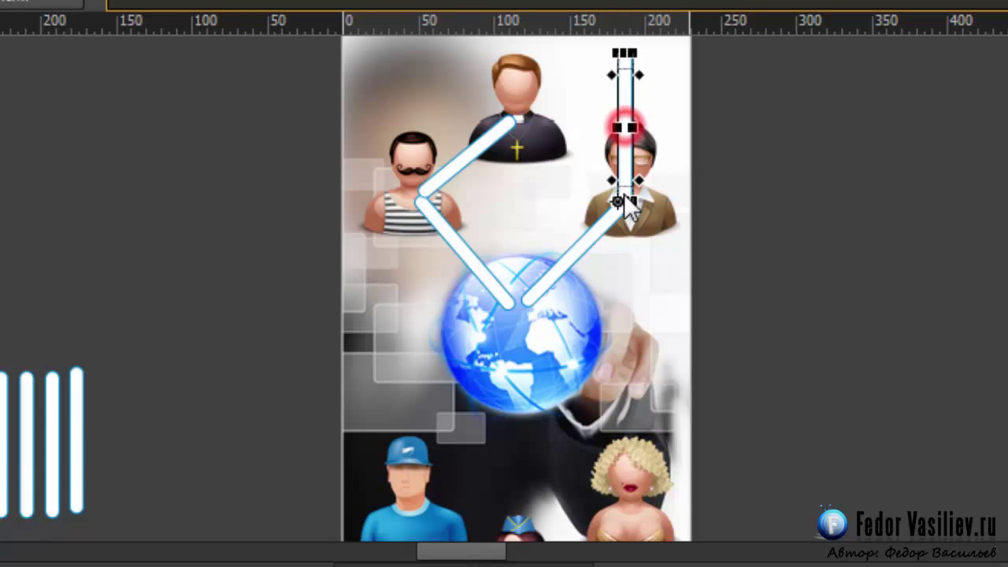
pyautogui.moveTo(624, 63); pyautogui.dragTo(533, 162)
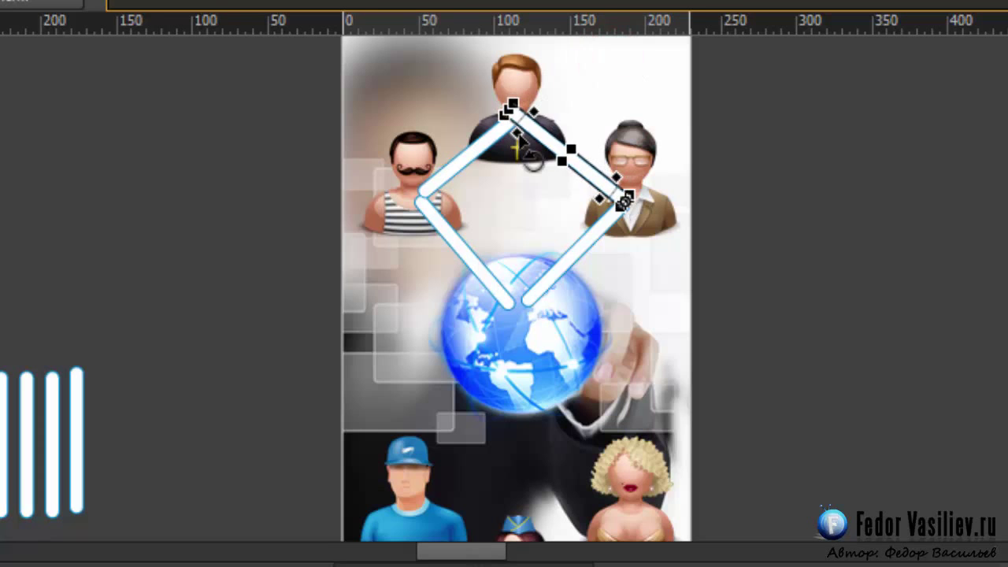
pyautogui.moveTo(508, 103); pyautogui.dragTo(515, 112)
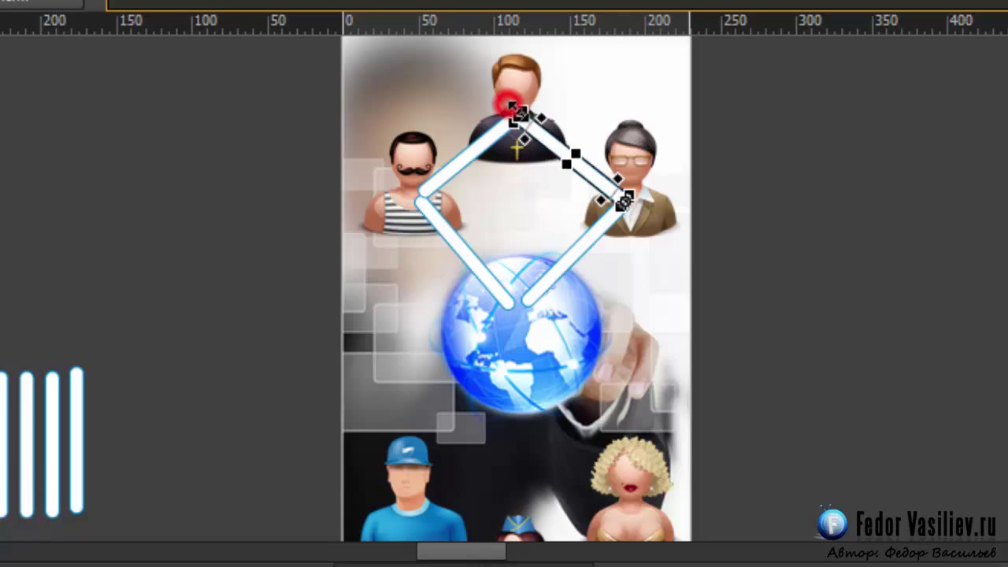
pyautogui.click(423, 96)
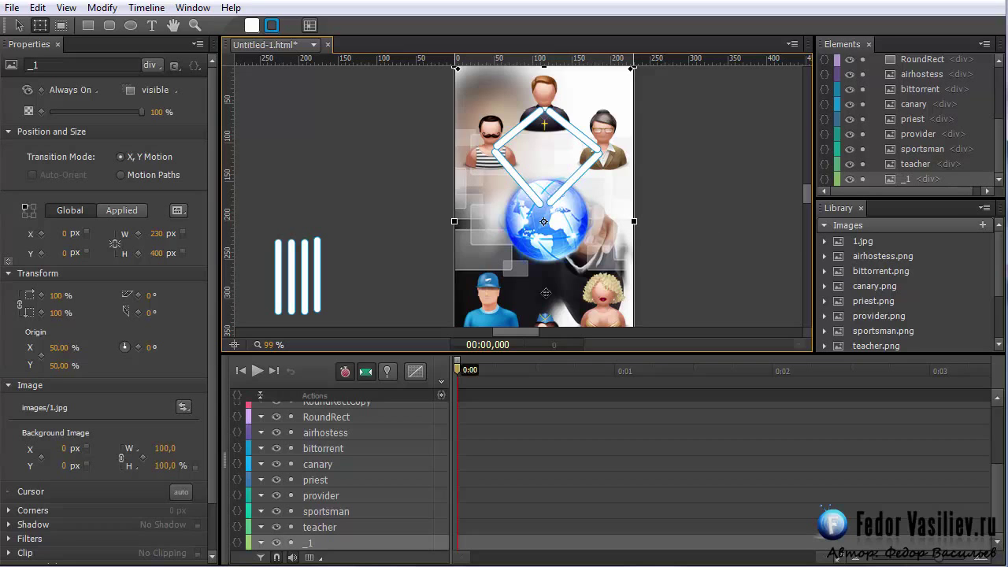
# Bring two spare bars onto the lower image and angle one toward the blonde woman.
pyautogui.moveTo(805, 188)
pyautogui.mouseDown()
pyautogui.moveTo(801, 197)
pyautogui.moveTo(803, 189)
pyautogui.mouseUp()
pyautogui.scroll(-4, 802, 190)
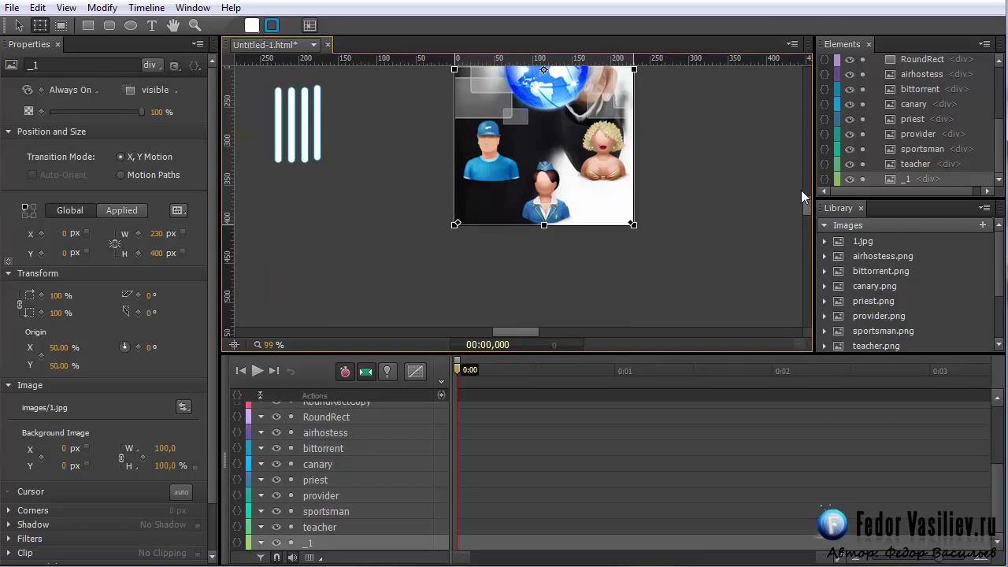
pyautogui.moveTo(316, 134); pyautogui.dragTo(581, 151)
pyautogui.moveTo(305, 140)
pyautogui.mouseDown()
pyautogui.moveTo(512, 147)
pyautogui.moveTo(558, 122)
pyautogui.mouseUp()
pyautogui.moveTo(559, 177); pyautogui.dragTo(590, 153)
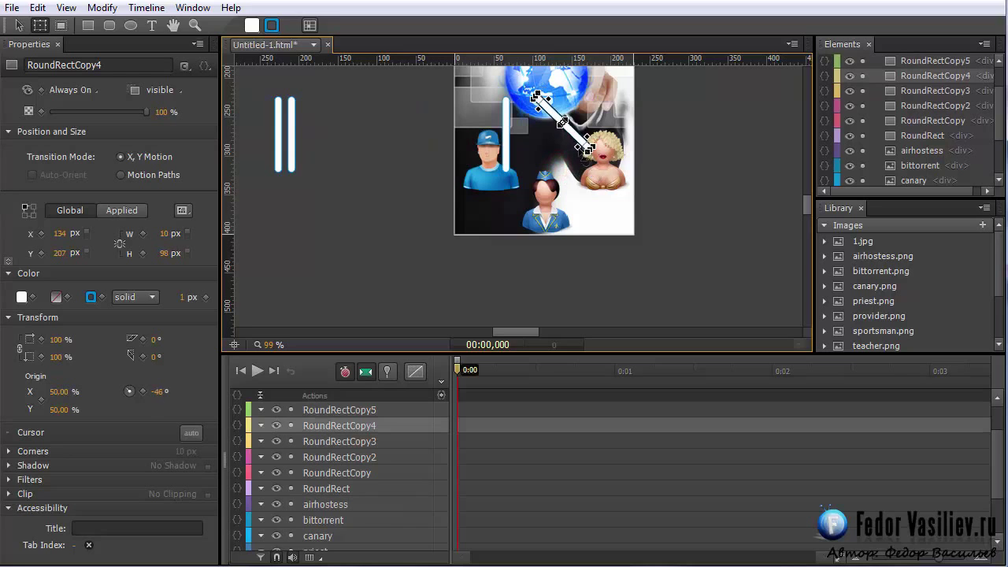
pyautogui.moveTo(553, 114); pyautogui.dragTo(573, 115)
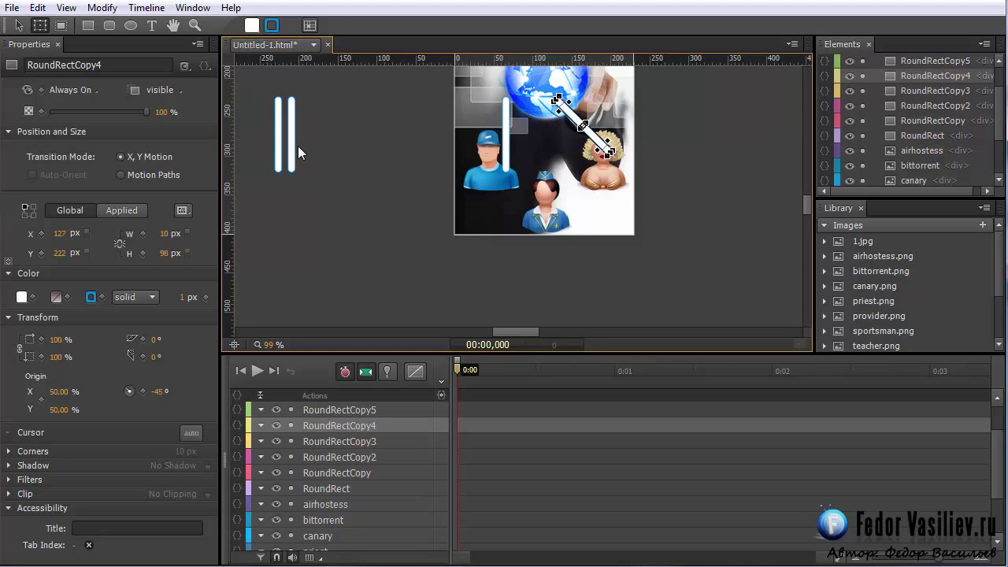
# Angle the other bar to link the globe with the blue-capped man, and tilt the right bar to -32°.
pyautogui.moveTo(507, 129); pyautogui.dragTo(533, 131)
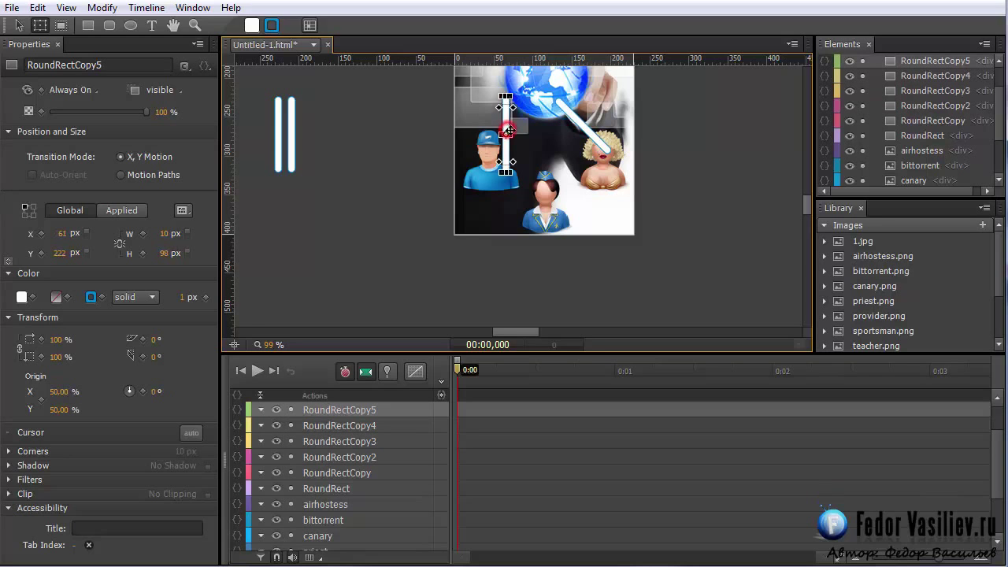
pyautogui.moveTo(529, 182); pyautogui.dragTo(504, 145)
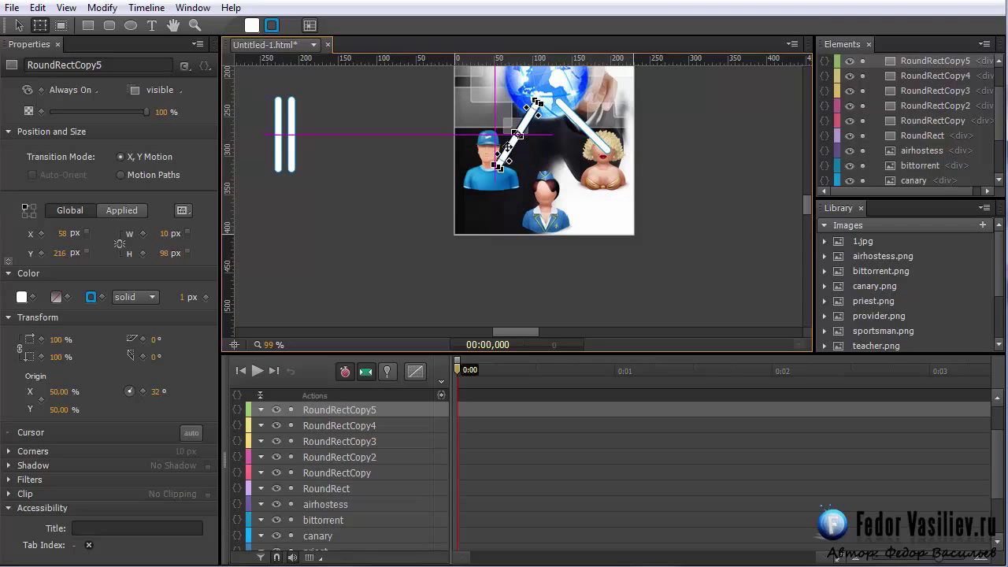
pyautogui.click(429, 160)
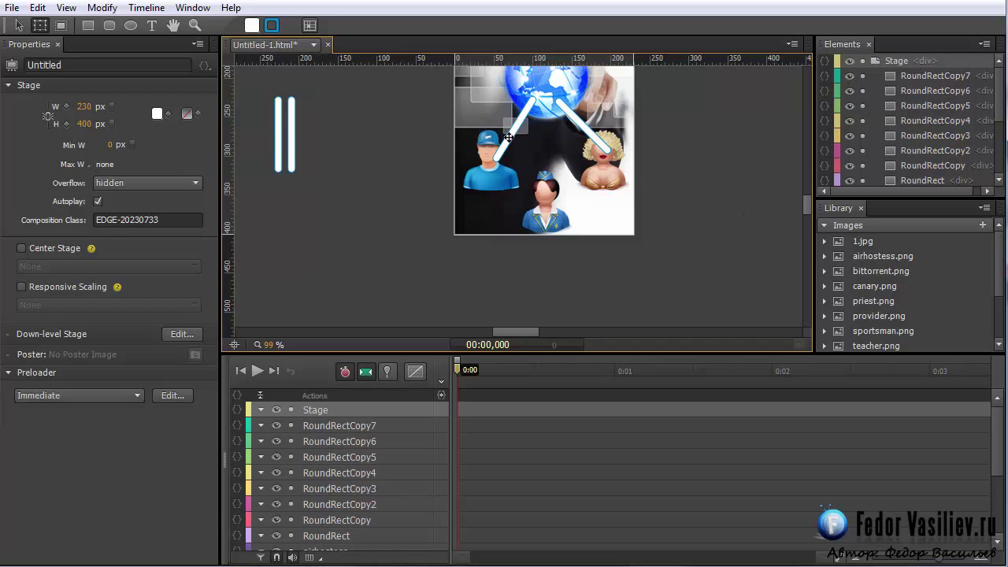
pyautogui.moveTo(509, 137); pyautogui.dragTo(504, 144)
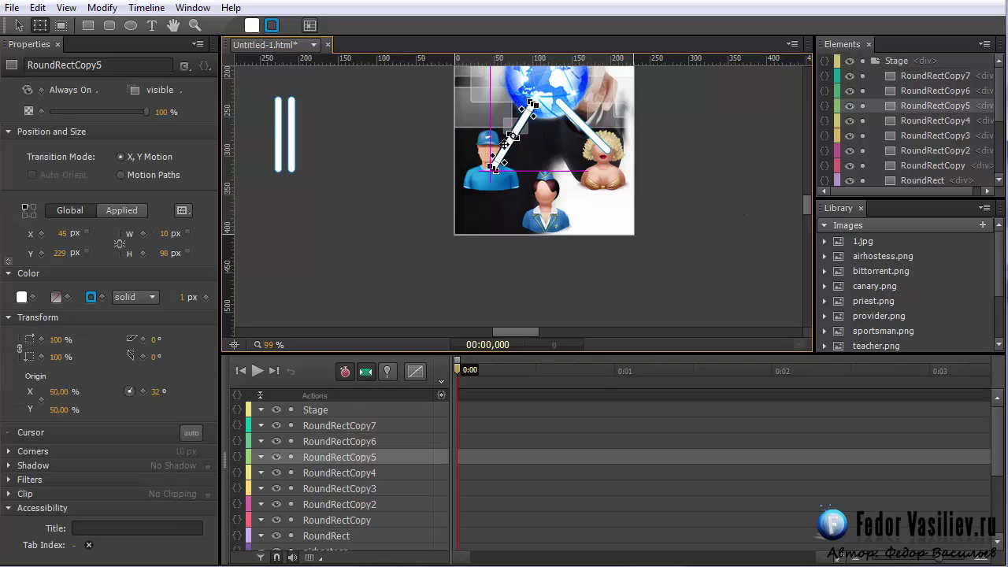
pyautogui.click(673, 182)
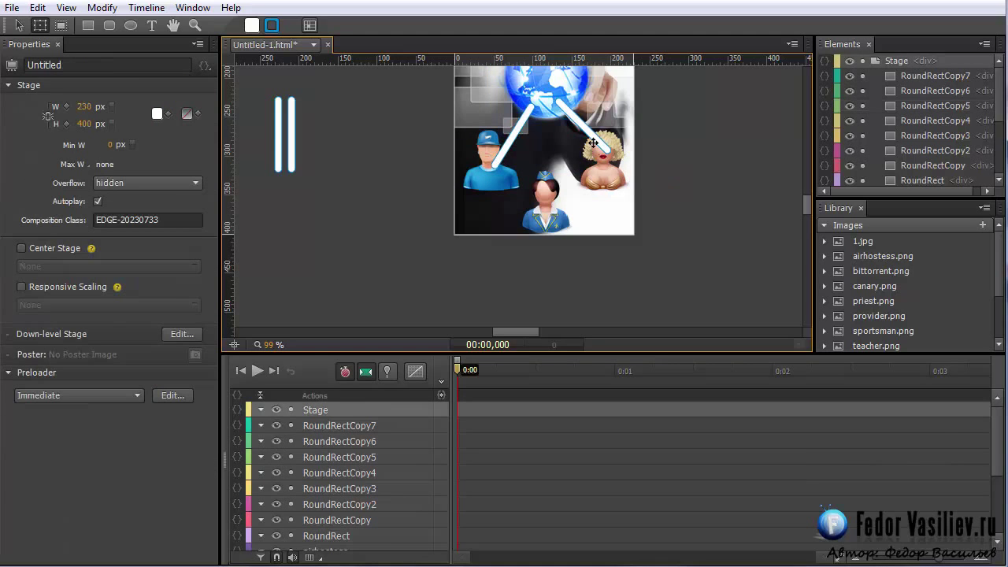
pyautogui.click(592, 142)
pyautogui.moveTo(612, 172)
pyautogui.mouseDown()
pyautogui.moveTo(583, 118)
pyautogui.moveTo(576, 125)
pyautogui.mouseUp()
# Add a horizontal guide and check the placement of both lower diagonal bars.
pyautogui.moveTo(508, 60); pyautogui.dragTo(505, 167)
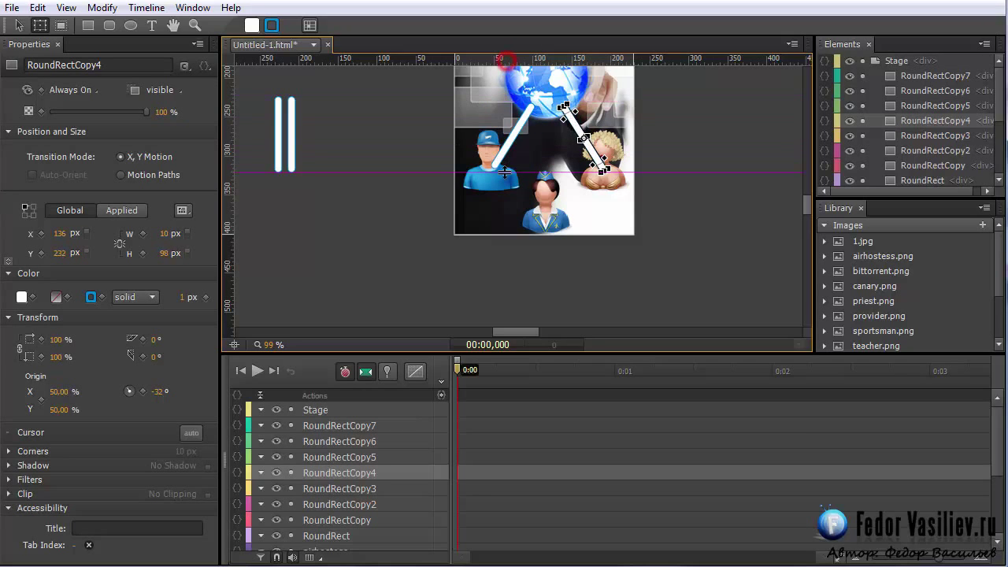
pyautogui.click(693, 136)
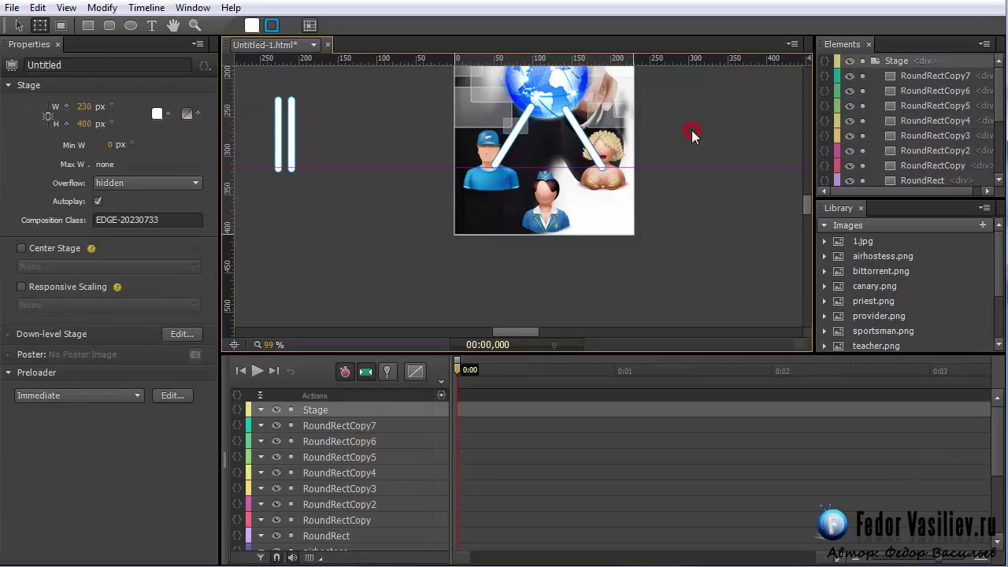
pyautogui.click(513, 138)
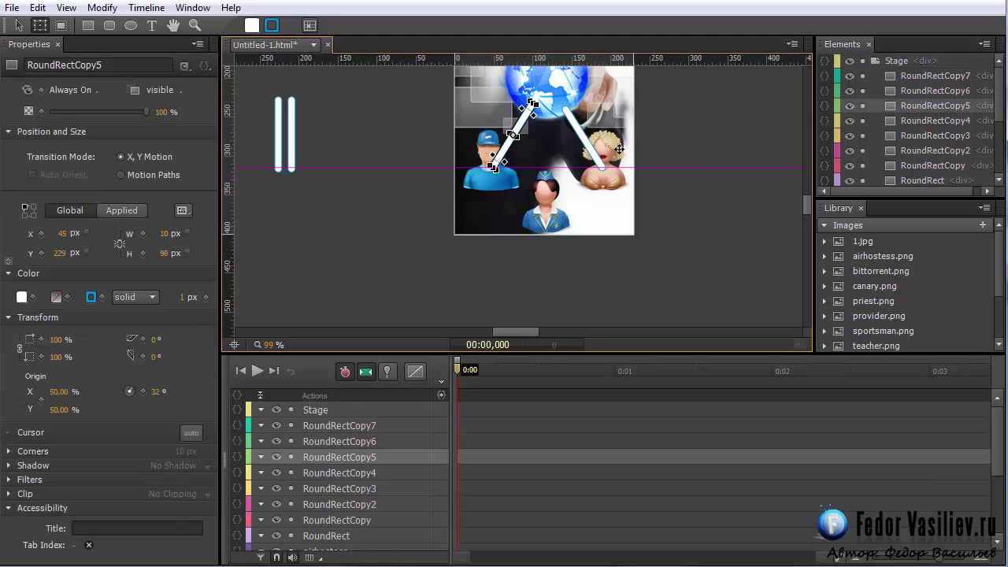
pyautogui.click(591, 148)
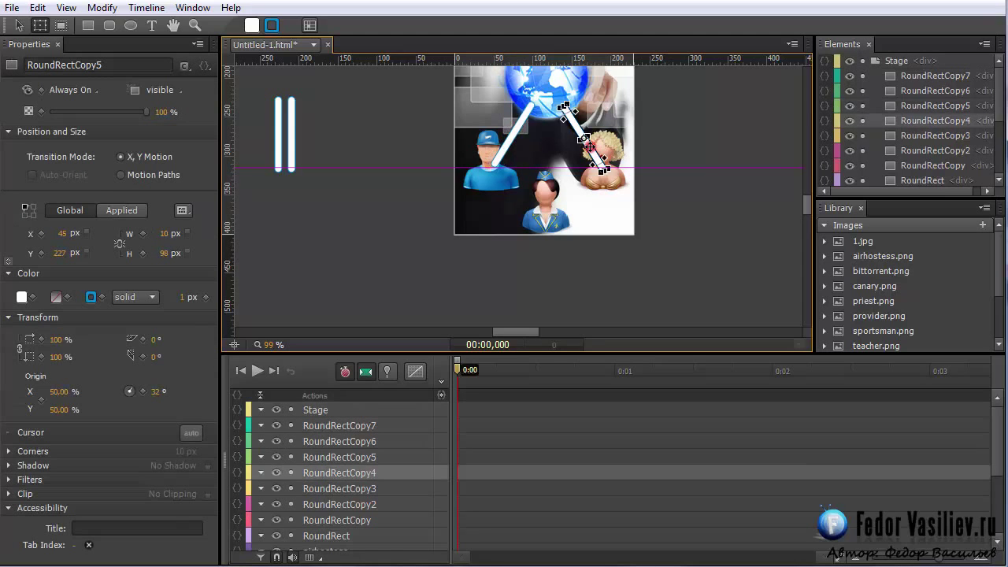
pyautogui.click(661, 144)
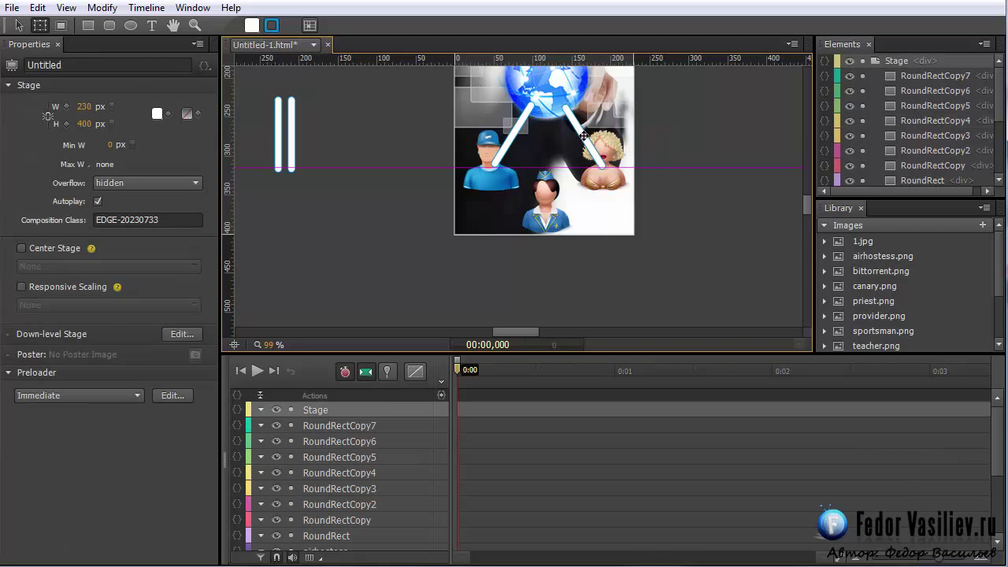
pyautogui.click(586, 136)
pyautogui.click(677, 145)
# Place RoundRectCopy6 and RoundRectCopy7 (tilted -46°) linking the blue-capped man and blonde woman to the flight attendant.
pyautogui.moveTo(810, 213); pyautogui.dragTo(807, 206)
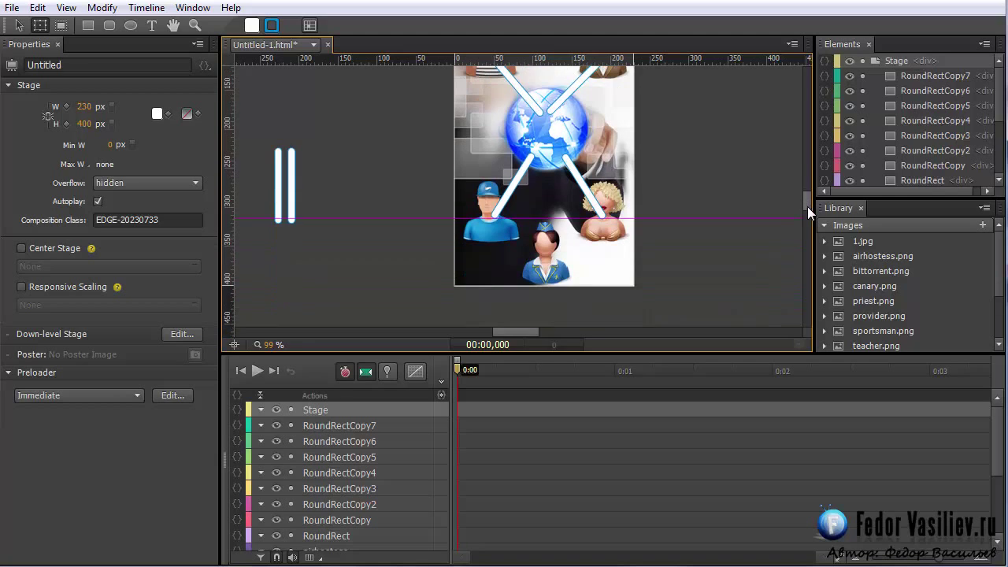
pyautogui.moveTo(292, 195)
pyautogui.mouseDown()
pyautogui.moveTo(589, 257)
pyautogui.moveTo(541, 272)
pyautogui.mouseUp()
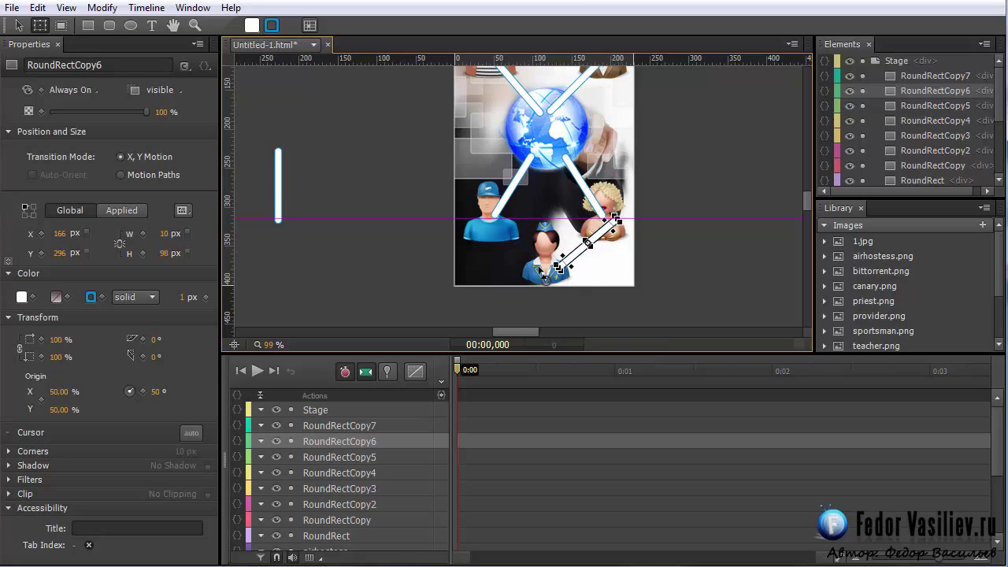
pyautogui.moveTo(591, 240); pyautogui.dragTo(578, 239)
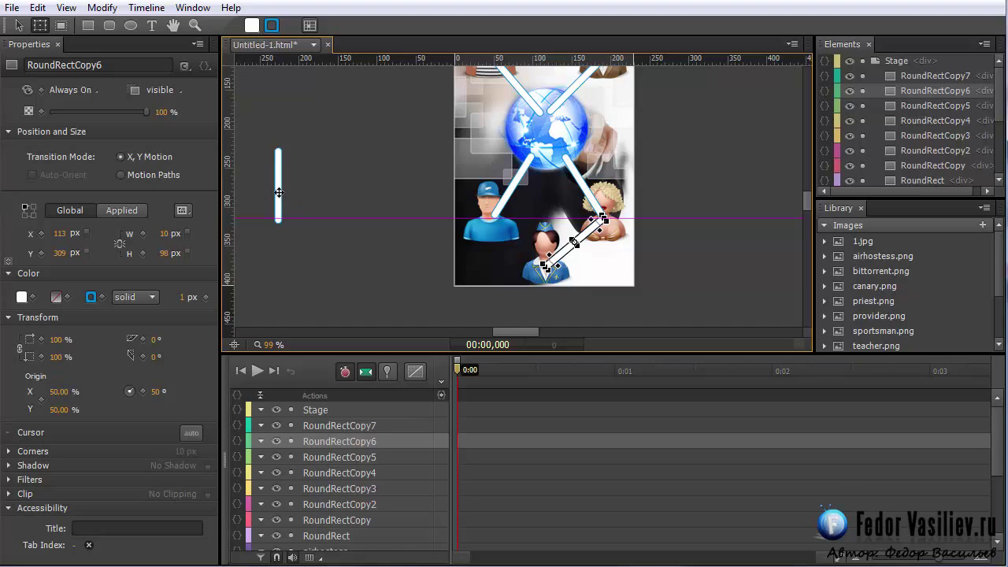
pyautogui.moveTo(279, 192); pyautogui.dragTo(514, 250)
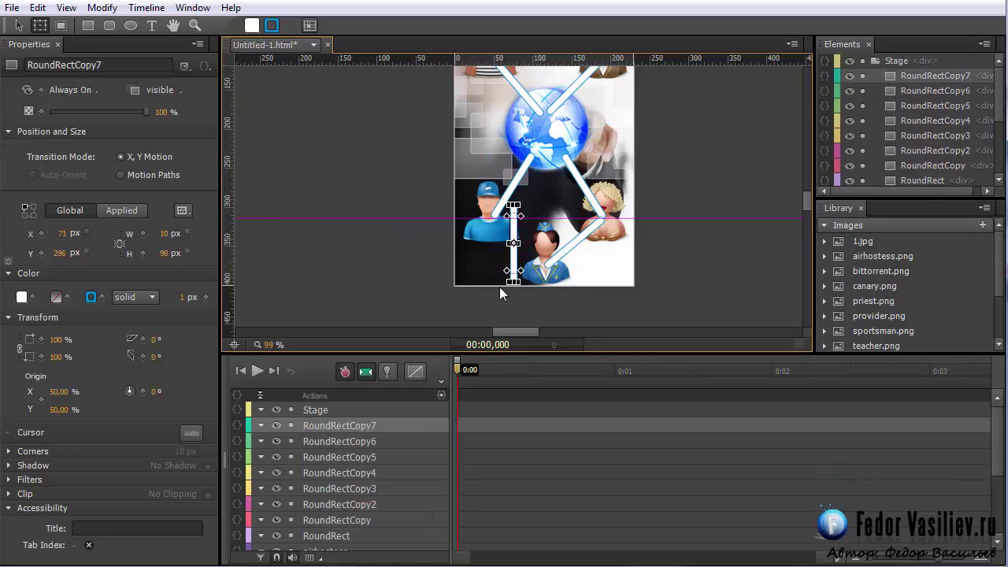
pyautogui.moveTo(502, 283); pyautogui.dragTo(542, 277)
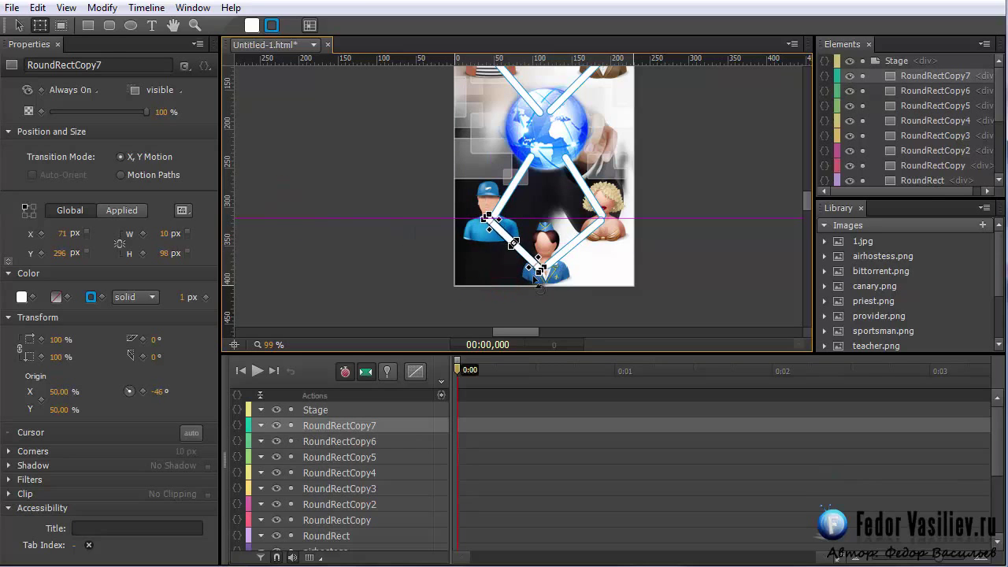
pyautogui.moveTo(512, 240); pyautogui.dragTo(517, 239)
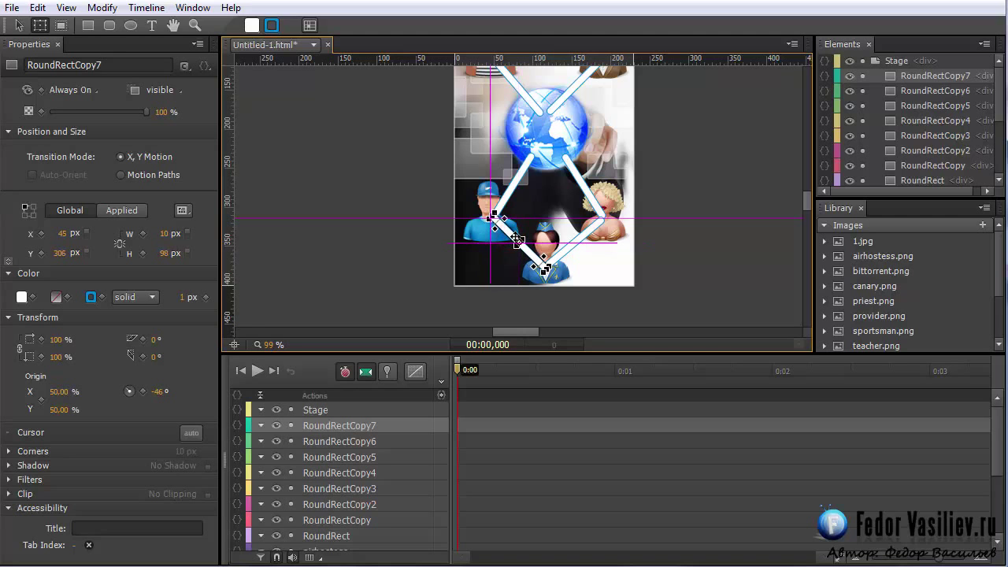
pyautogui.click(356, 206)
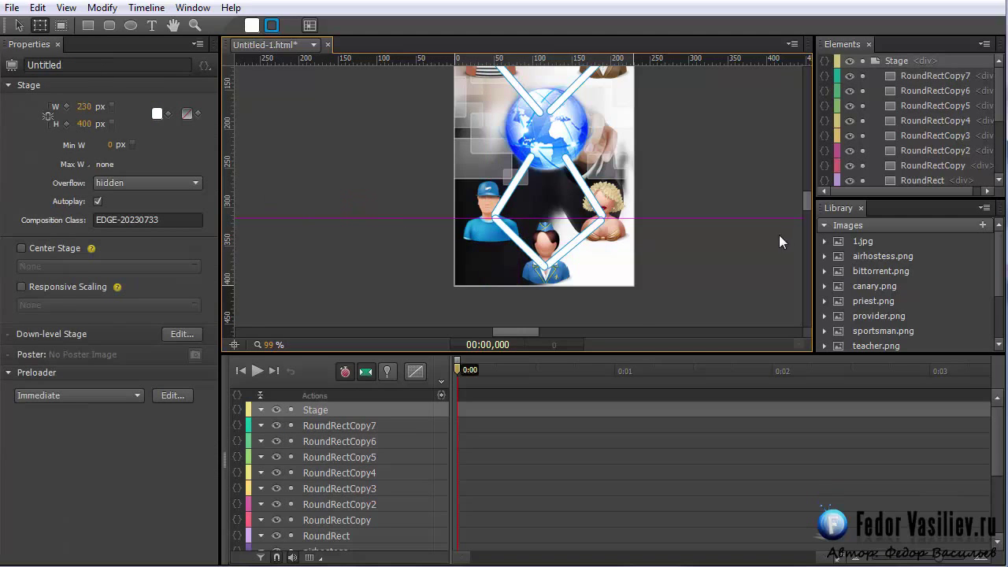
pyautogui.moveTo(807, 201)
pyautogui.mouseDown()
pyautogui.moveTo(810, 214)
pyautogui.moveTo(807, 197)
pyautogui.mouseUp()
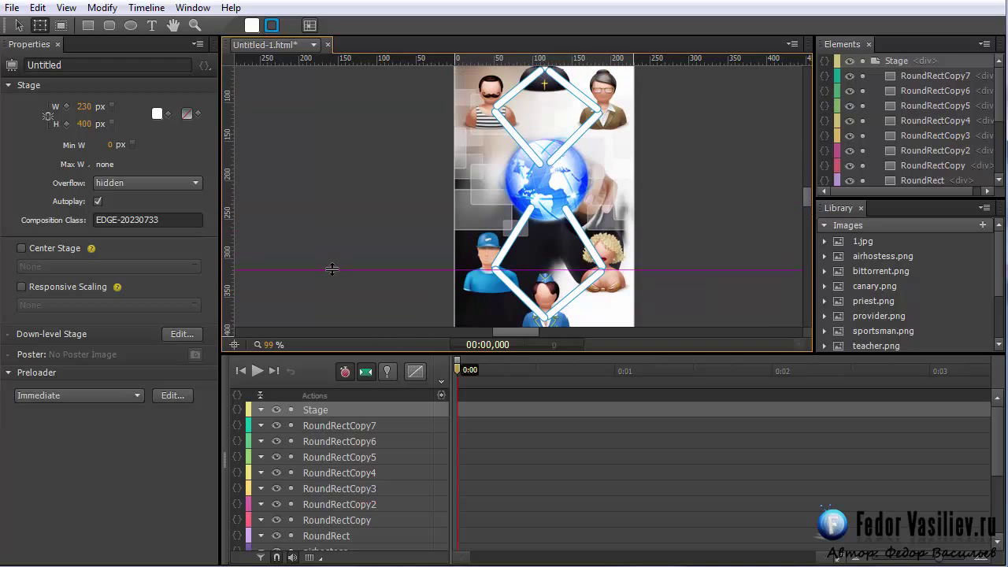
# Drag the horizontal guide back into the ruler and review the double-diamond layout.
pyautogui.moveTo(336, 270); pyautogui.dragTo(379, 35)
pyautogui.moveTo(806, 198)
pyautogui.mouseDown()
pyautogui.moveTo(806, 189)
pyautogui.moveTo(803, 197)
pyautogui.mouseUp()
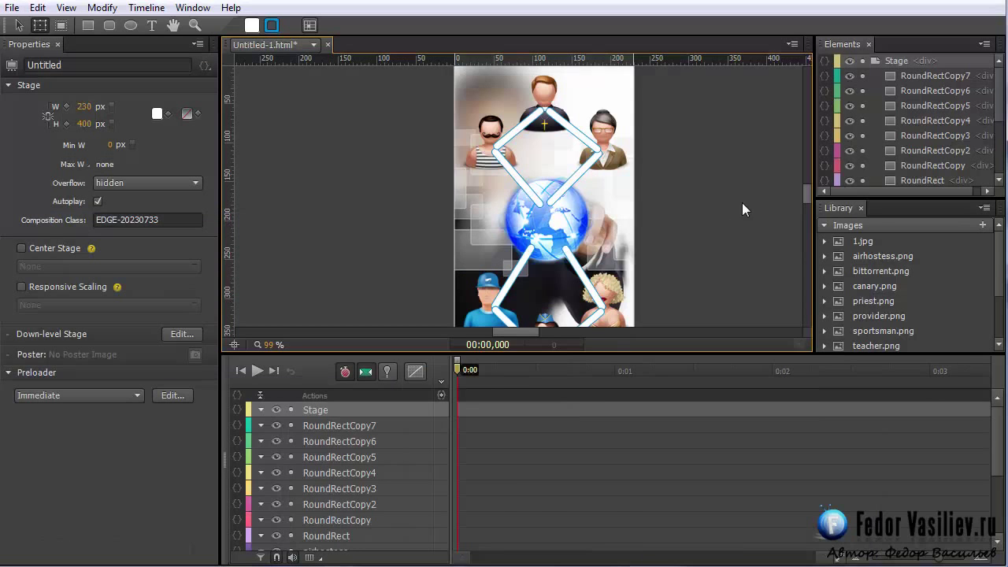
pyautogui.moveTo(807, 193); pyautogui.dragTo(806, 195)
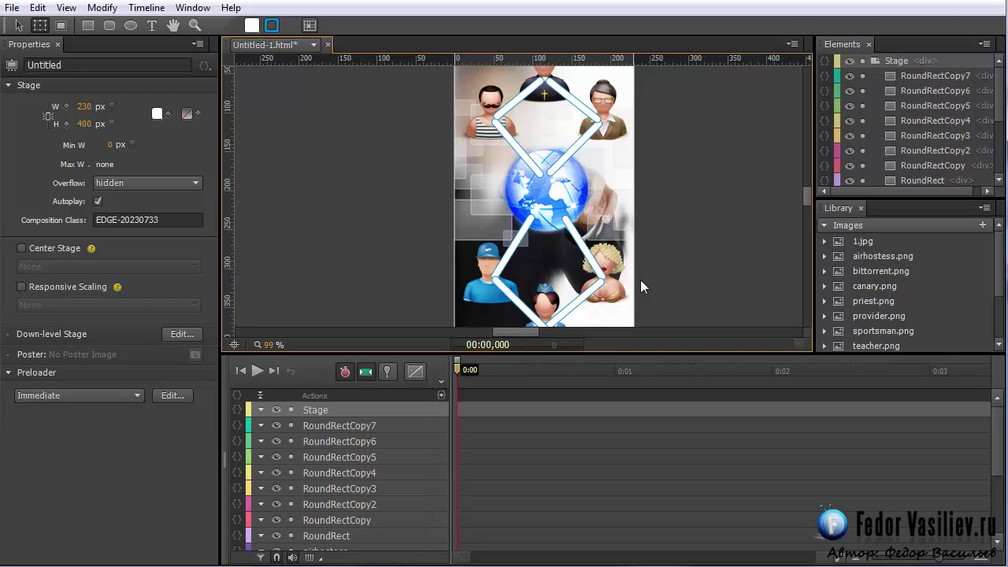
# Select RoundRectCopy7 through RoundRect in the Elements panel with a Shift-click.
pyautogui.click(997, 101)
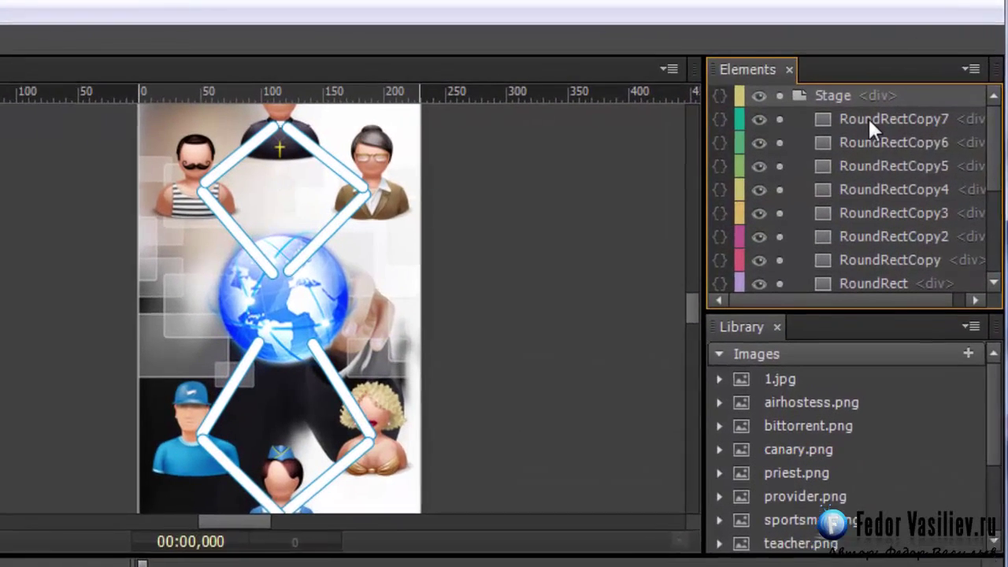
pyautogui.click(918, 75)
pyautogui.click(857, 149)
pyautogui.click(858, 175)
pyautogui.click(857, 200)
pyautogui.click(857, 224)
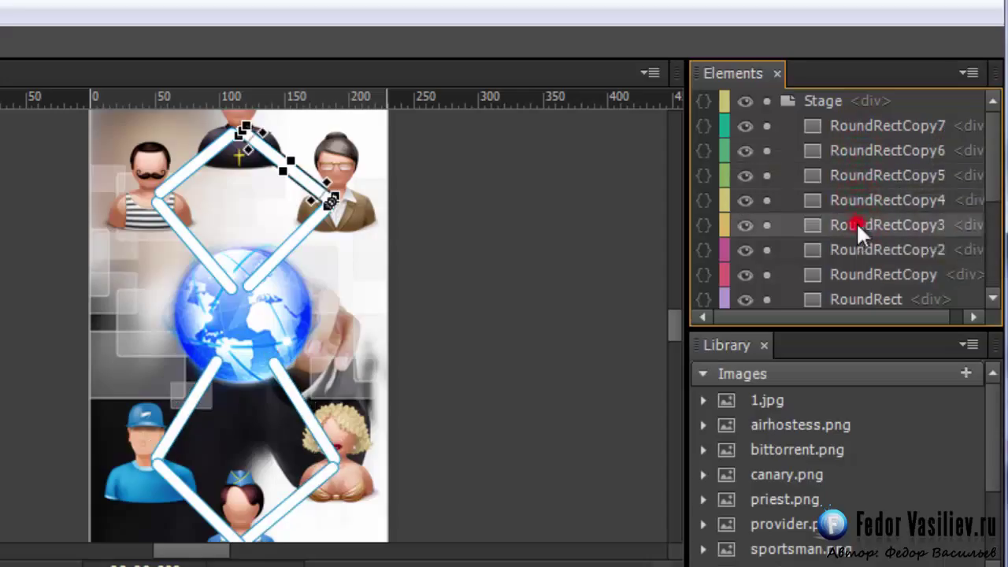
pyautogui.click(847, 124)
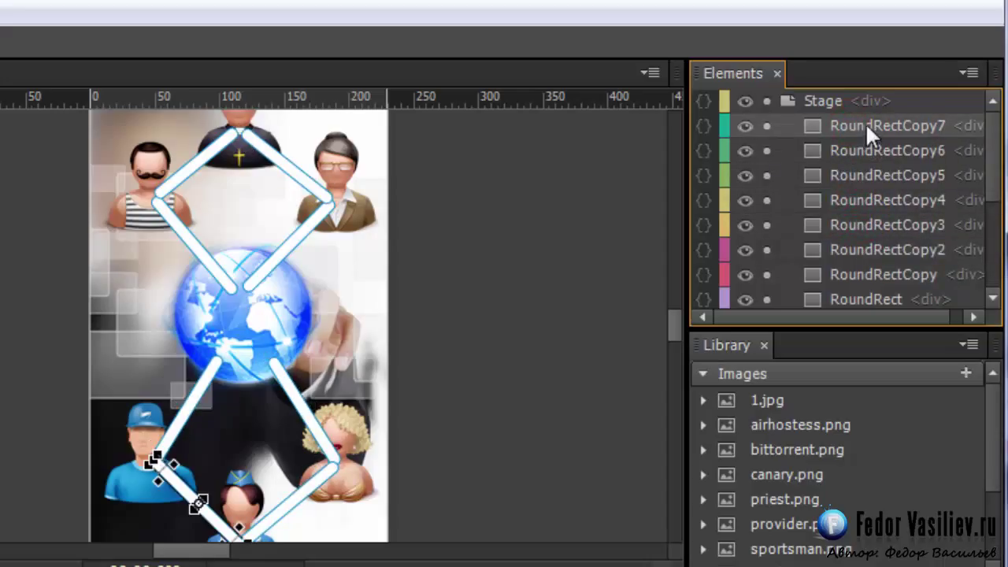
pyautogui.moveTo(991, 168); pyautogui.dragTo(994, 187)
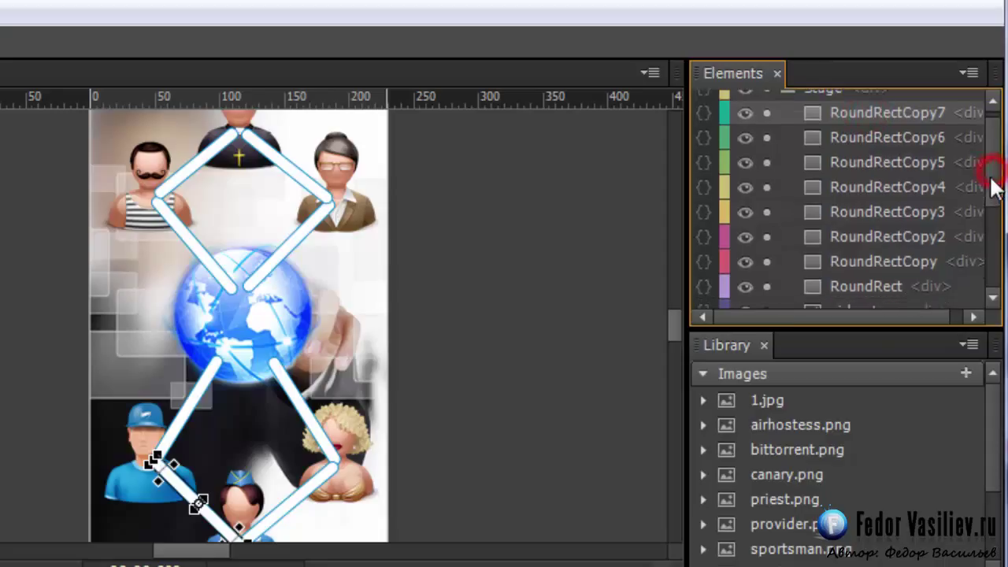
pyautogui.keyDown('shift'); pyautogui.click(869, 286); pyautogui.keyUp('shift')
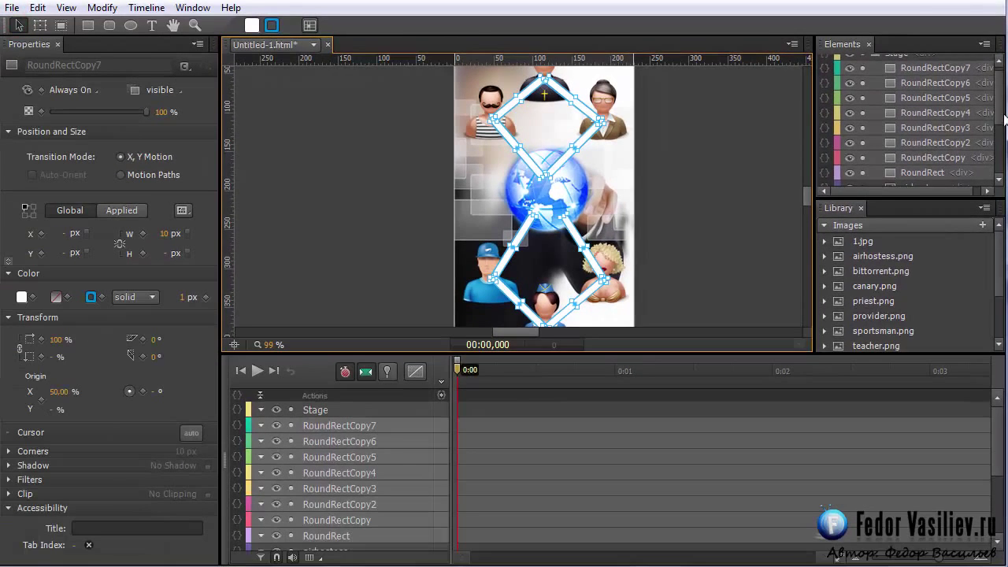
# Drag the eight RoundRect layers below the image layers so the icons overlap the bar ends.
pyautogui.moveTo(998, 118); pyautogui.dragTo(996, 173)
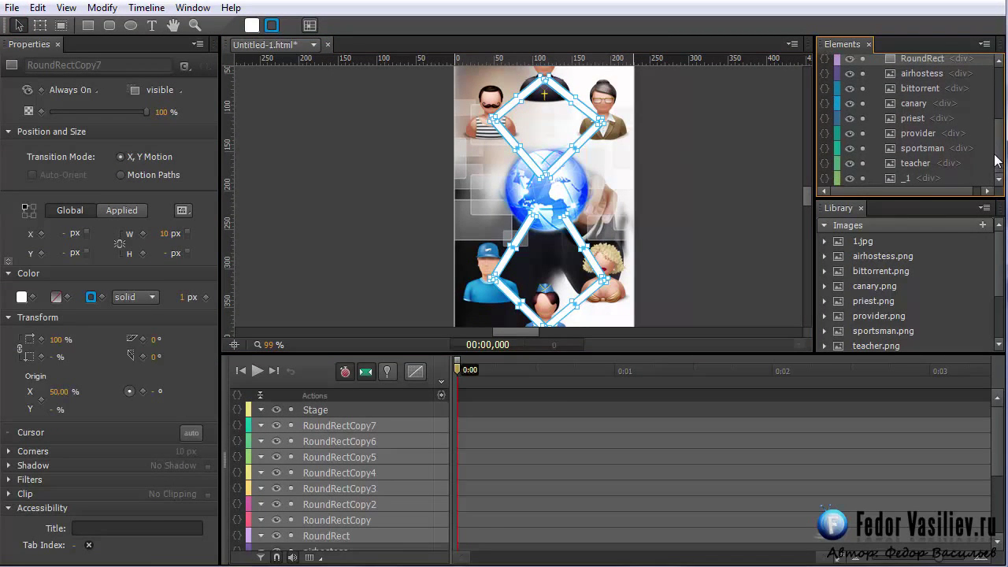
pyautogui.scroll(2, 994, 161)
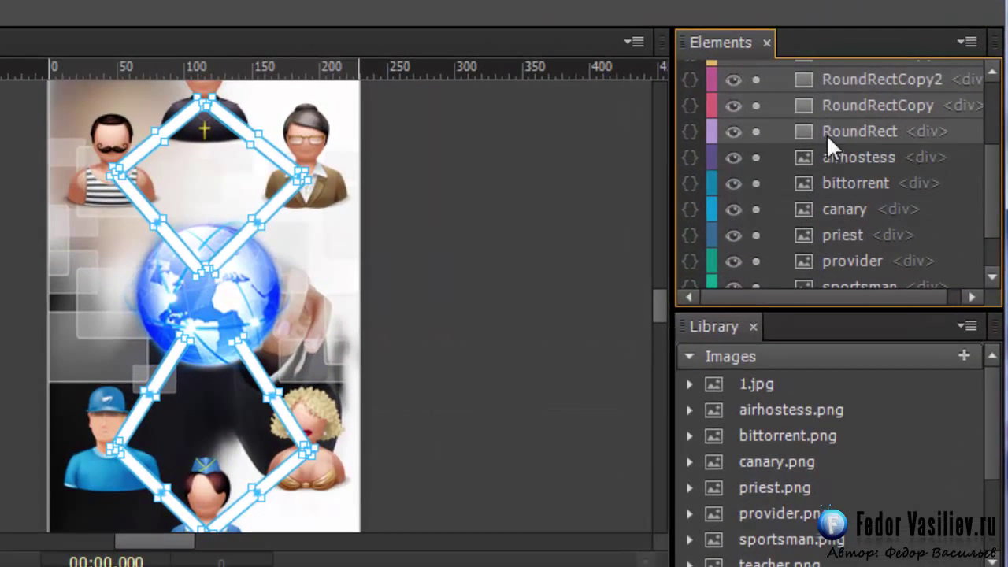
pyautogui.moveTo(827, 130)
pyautogui.mouseDown()
pyautogui.moveTo(854, 259)
pyautogui.moveTo(832, 293)
pyautogui.mouseUp()
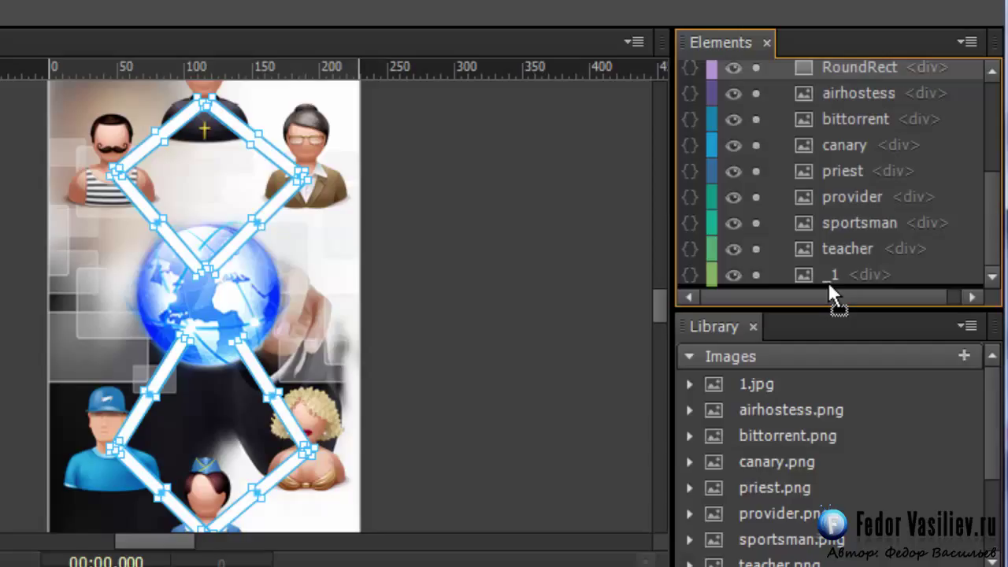
pyautogui.moveTo(827, 282); pyautogui.dragTo(825, 258)
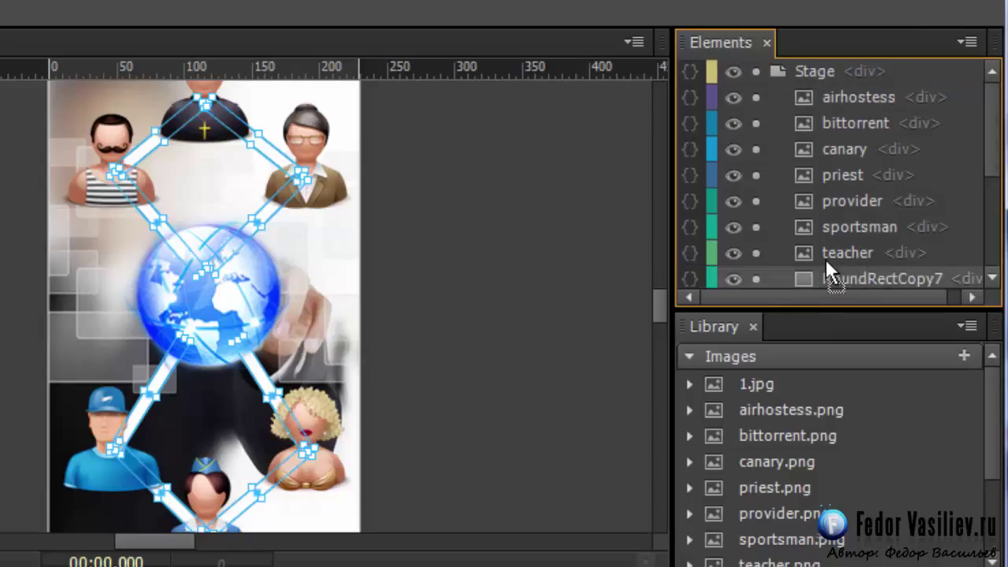
pyautogui.click(451, 258)
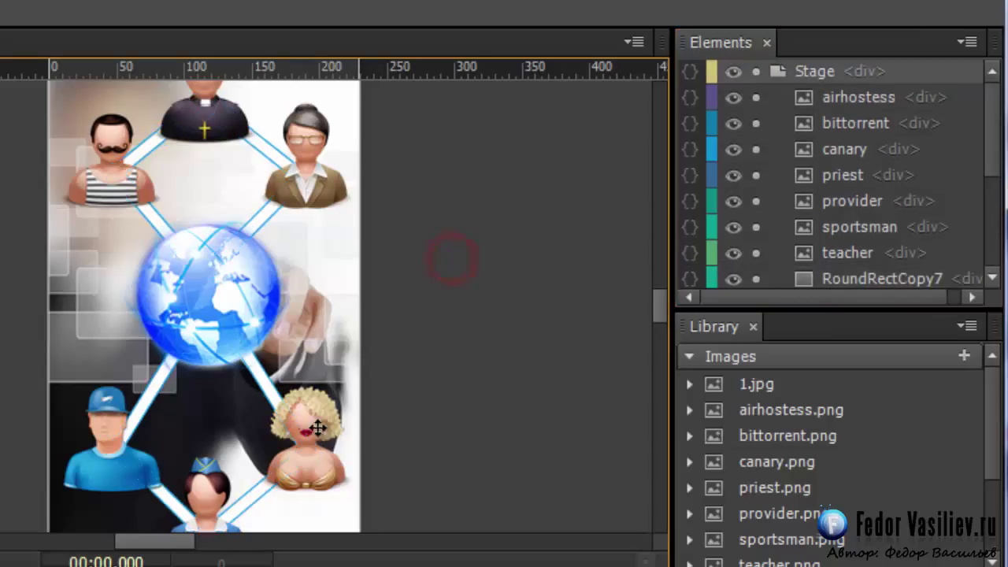
pyautogui.scroll(-2, 658, 323)
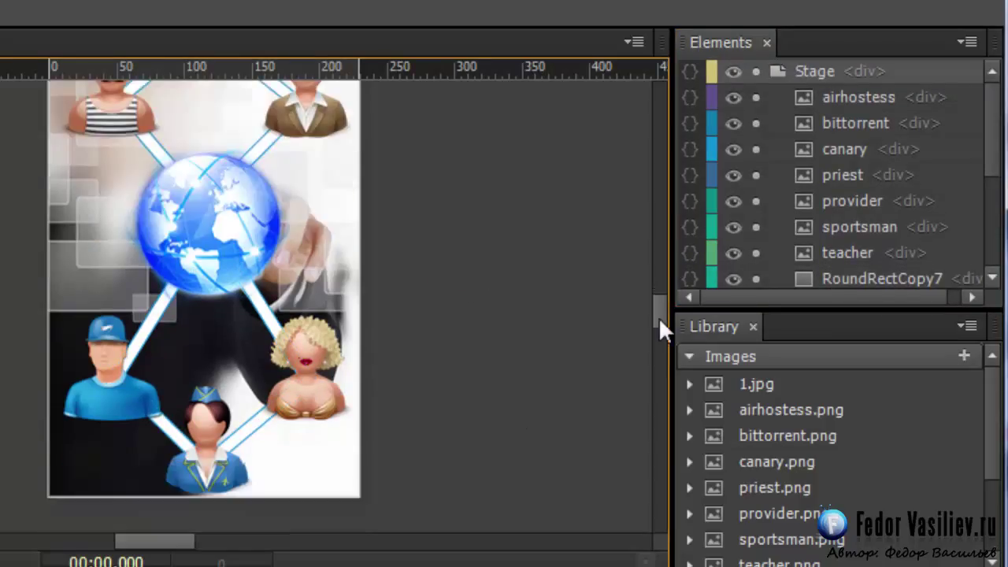
pyautogui.moveTo(658, 317); pyautogui.dragTo(656, 309)
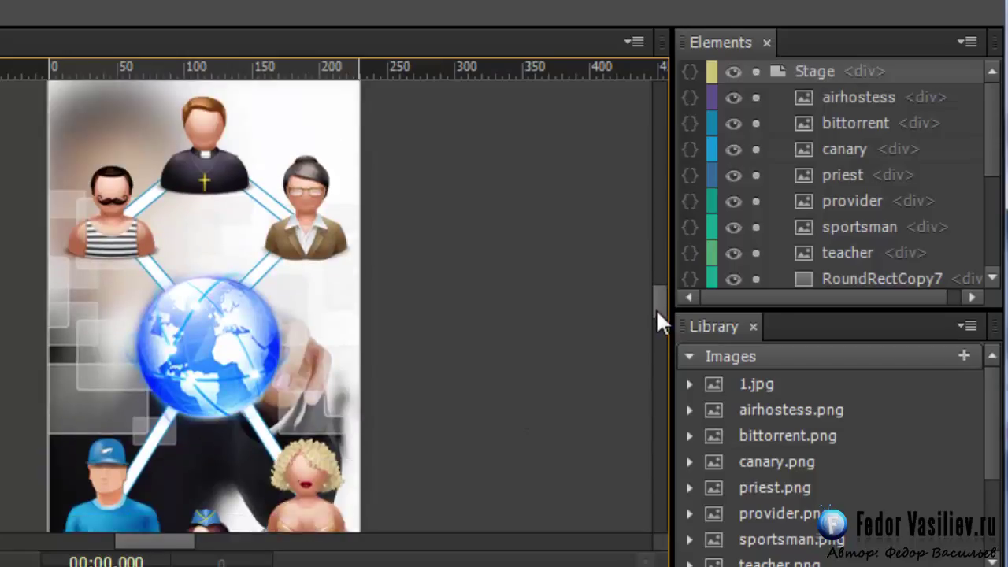